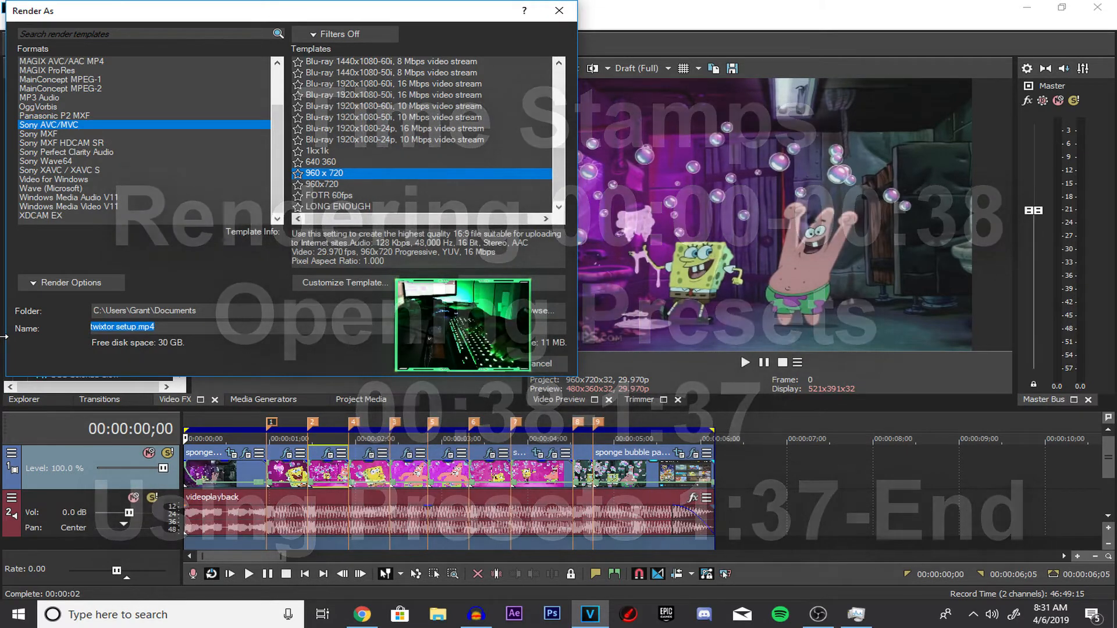
Step: Render the project as Spongebob Setup with the Sony AVC/MVC 960 x 720 template and close the finished render dialog
{"action": "type", "text": "Spongebob Setup"}
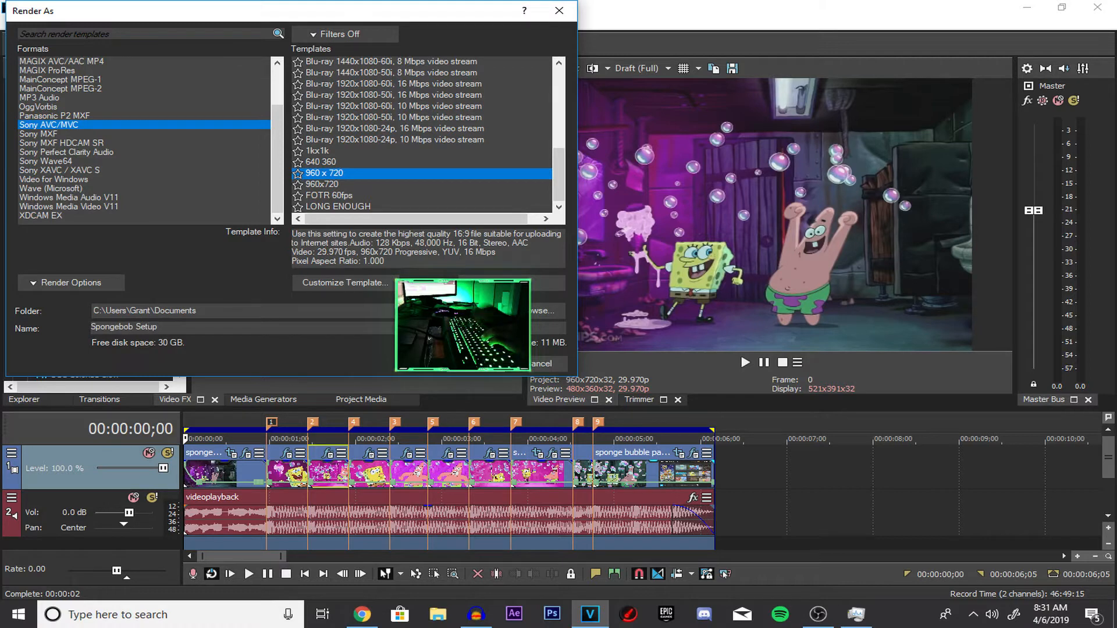
{"action": "left_click", "coordinate": [372, 283]}
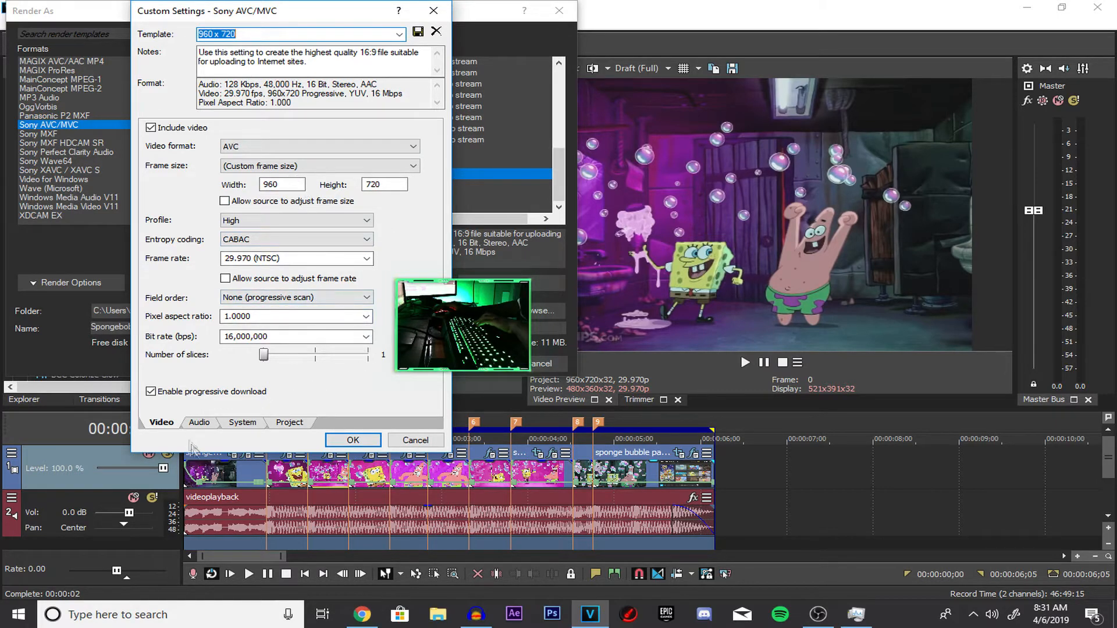
{"action": "left_click", "coordinate": [354, 440]}
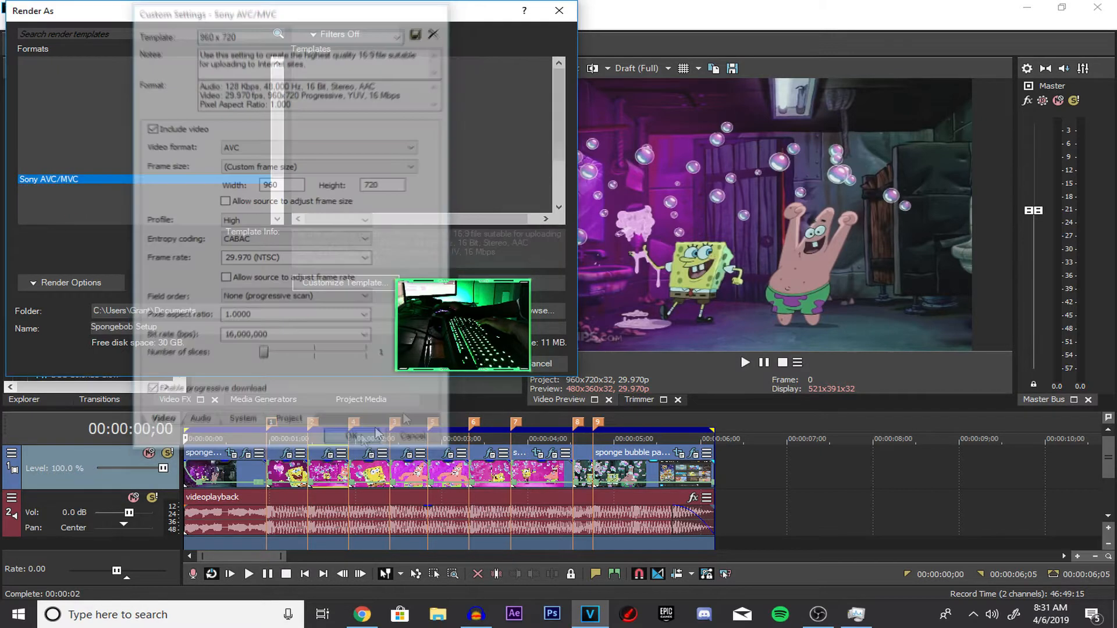
{"action": "left_click", "coordinate": [465, 362]}
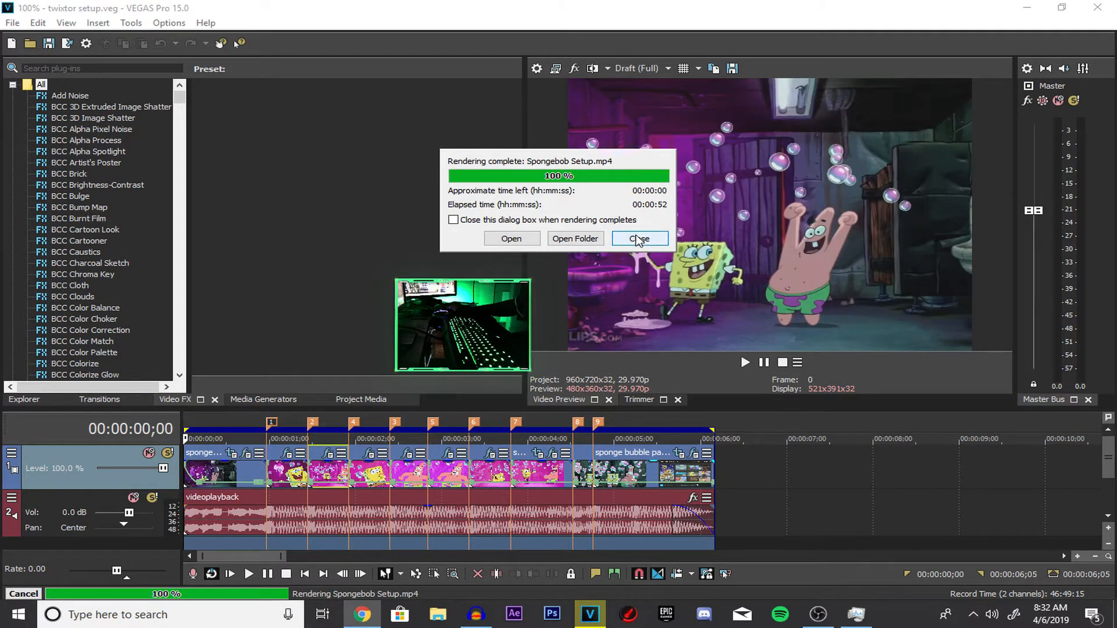
{"action": "left_click", "coordinate": [639, 239]}
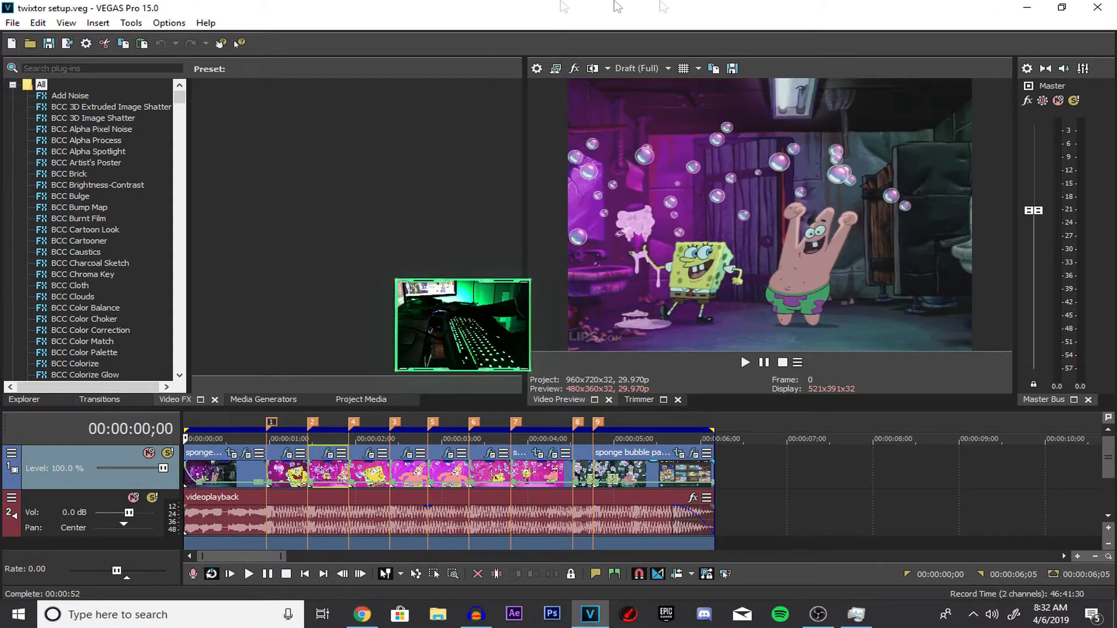
Step: Switch to After Effects, import Spongebob Setup.mp4 from the Documents folder and make a composition from it
{"action": "left_click", "coordinate": [1027, 7]}
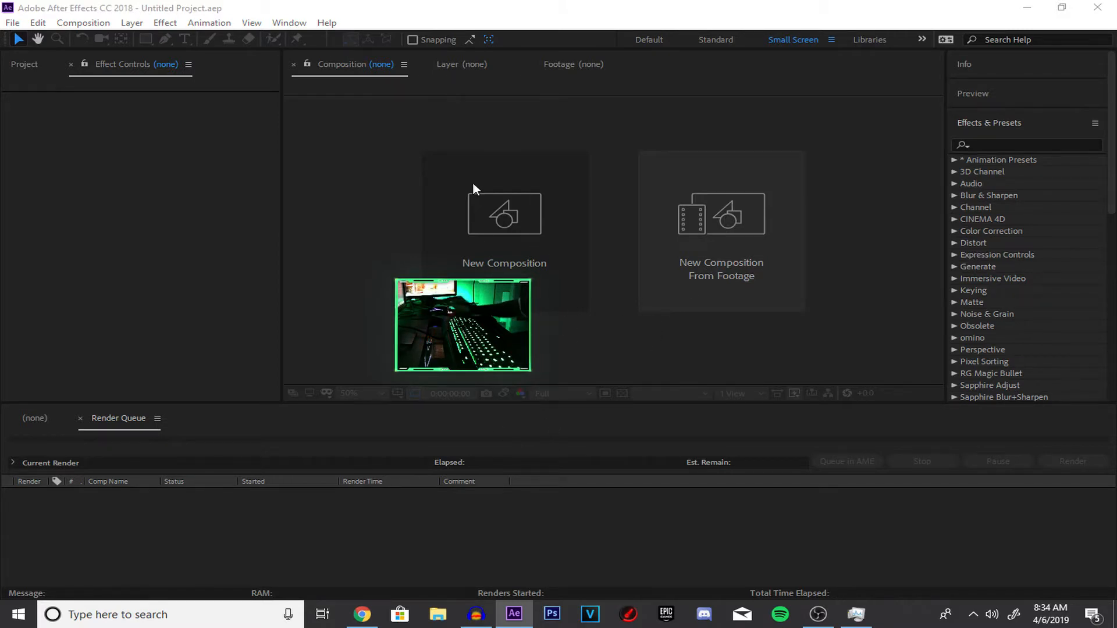
{"action": "key", "text": "ctrl+i"}
{"action": "left_click", "coordinate": [70, 167]}
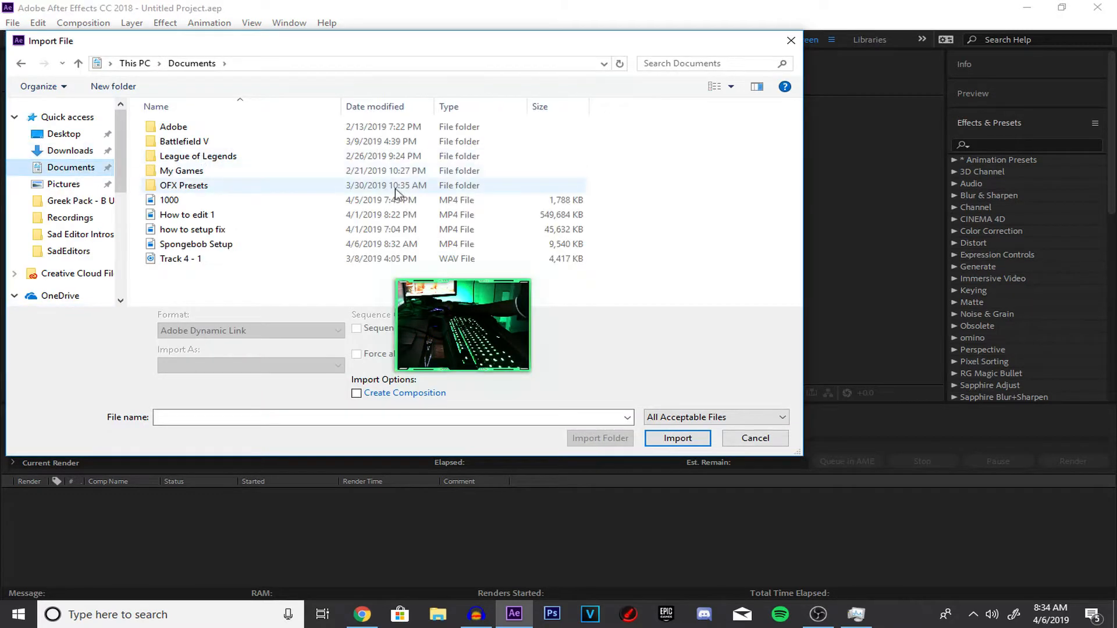
{"action": "left_click", "coordinate": [259, 248]}
{"action": "double_click", "coordinate": [260, 249]}
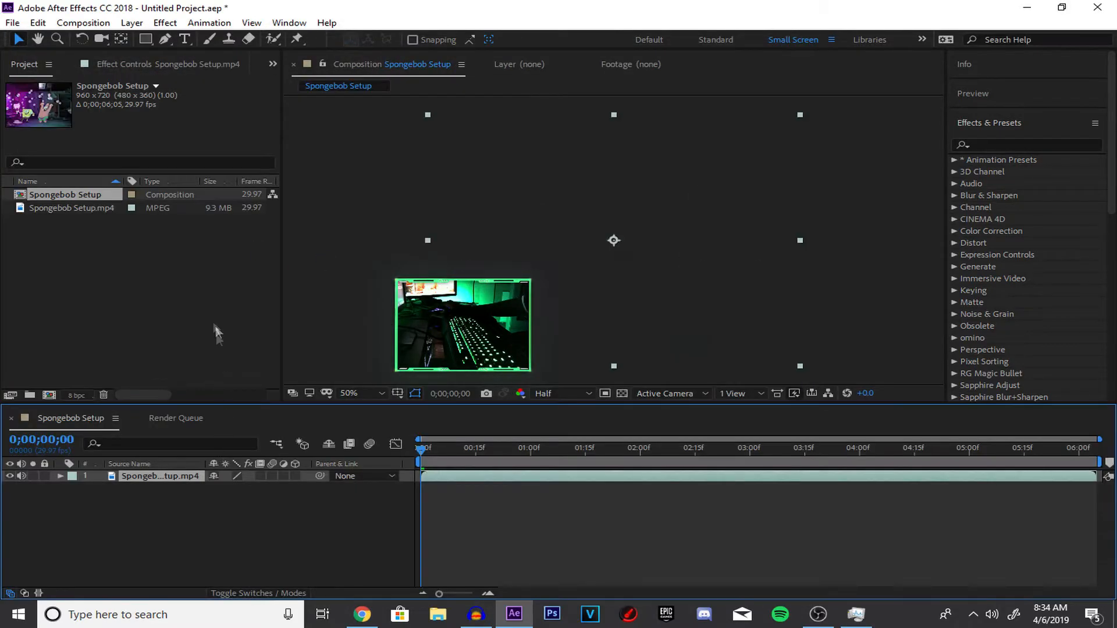
Step: Split the Spongebob Setup.mp4 layer at the first scene change, at about 0;00;00;29
{"action": "left_click_drag", "start_coordinate": [420, 453], "coordinate": [520, 476]}
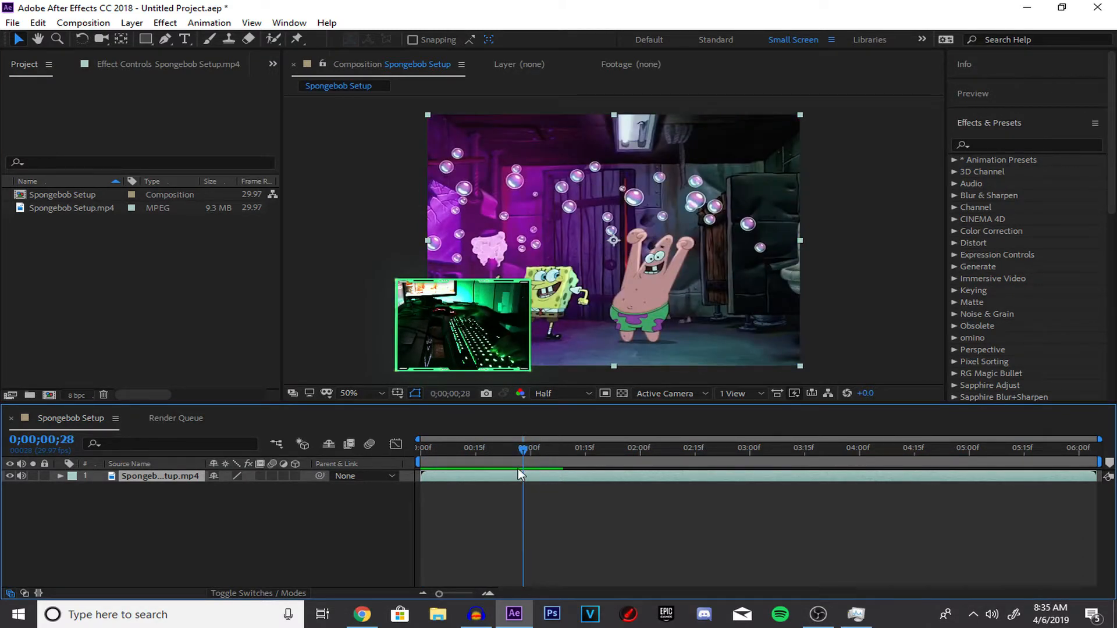
{"action": "key", "text": "Page_Down"}
{"action": "key", "text": "ctrl+shift+d"}
{"action": "key", "text": "space"}
{"action": "key", "text": "space"}
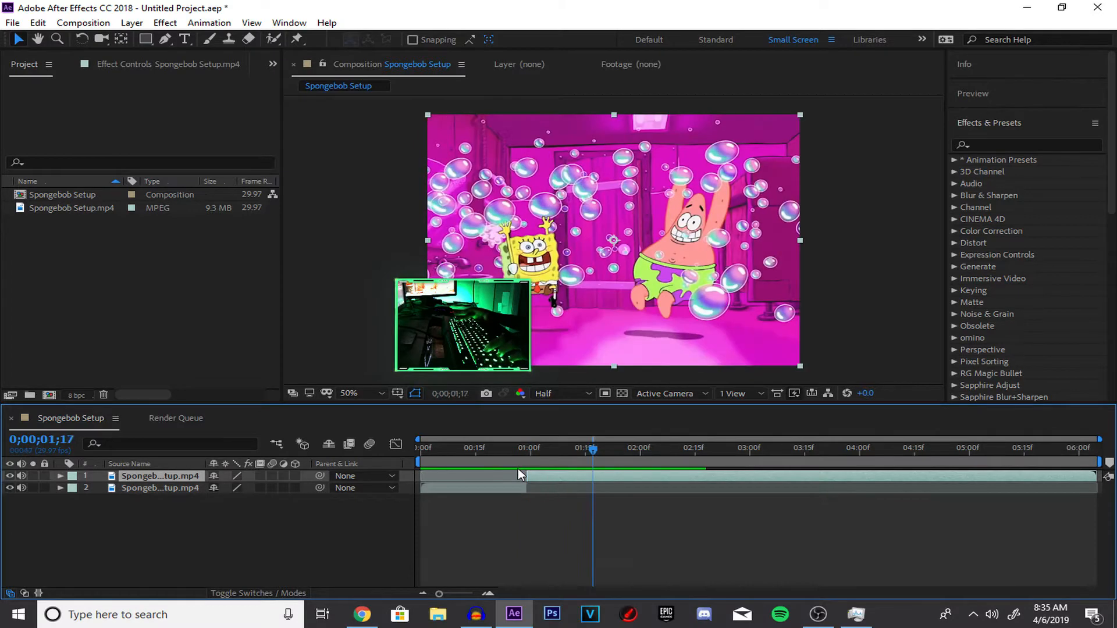
Step: Split the remaining footage at each following scene change, starting with the one at about 0;00;01;14
{"action": "key", "text": "Page_Up"}
{"action": "key", "text": "Page_Up"}
{"action": "key", "text": "Page_Up"}
{"action": "key", "text": "ctrl+shift+d"}
{"action": "key", "text": "Page_Up"}
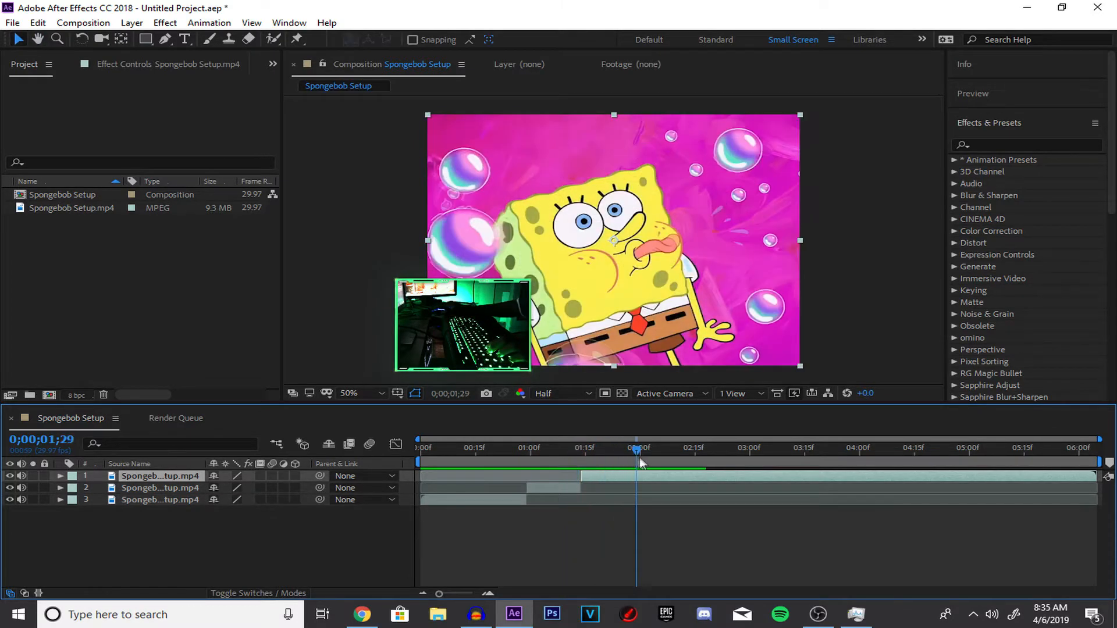
{"action": "key", "text": "space"}
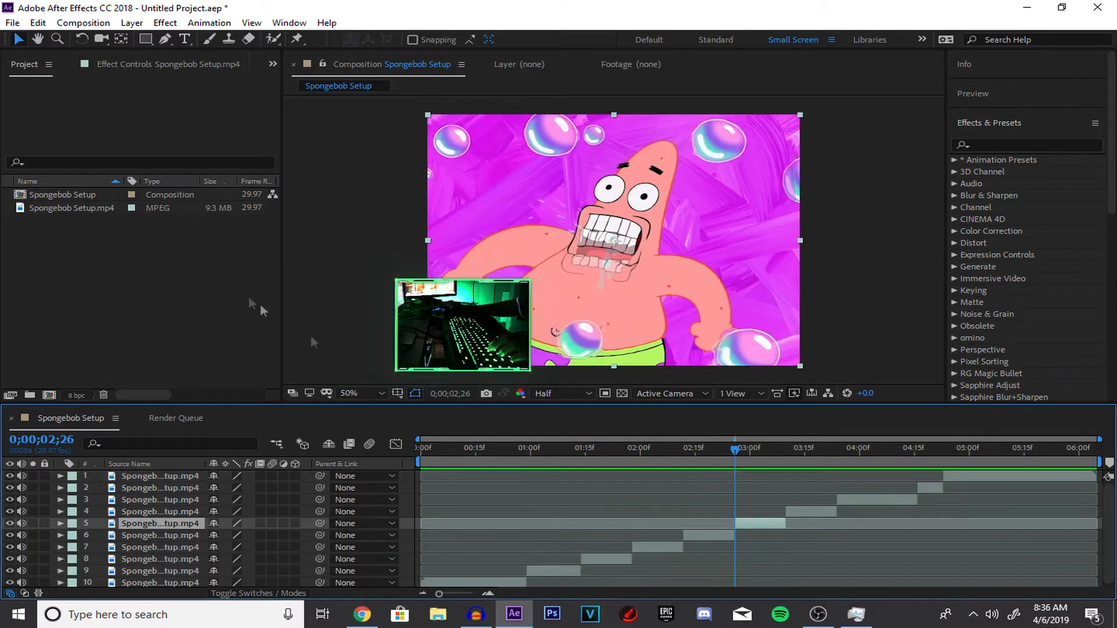
Step: Import the SadEditors LU and SadEditors S6 projects from the After Effects folder of the desktop's SadEditors Pack
{"action": "double_click", "coordinate": [186, 284]}
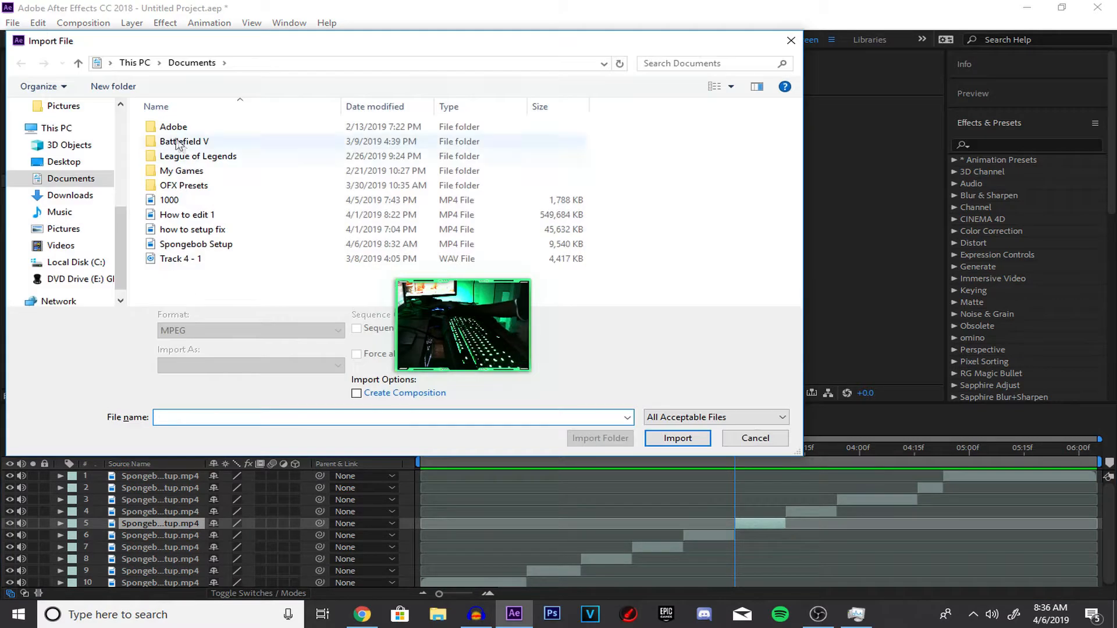
{"action": "left_click", "coordinate": [63, 162]}
{"action": "scroll", "coordinate": [627, 247], "scroll_direction": "down", "scroll_amount": 3}
{"action": "scroll", "coordinate": [627, 247], "scroll_direction": "down", "scroll_amount": 5}
{"action": "scroll", "coordinate": [628, 247], "scroll_direction": "up", "scroll_amount": 4}
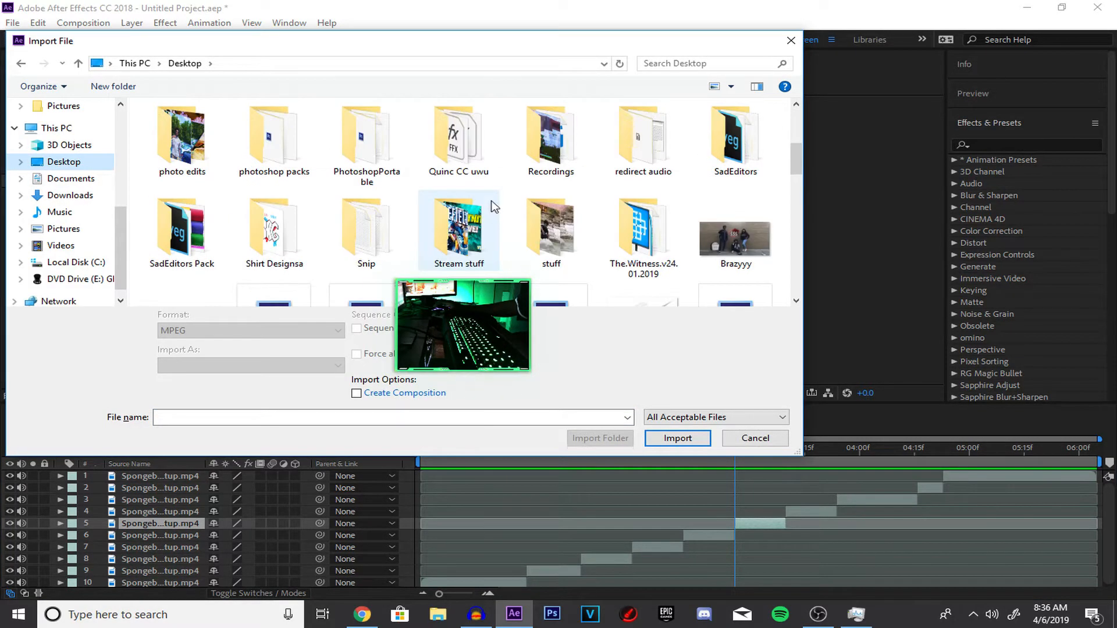
{"action": "double_click", "coordinate": [176, 238]}
{"action": "double_click", "coordinate": [180, 126]}
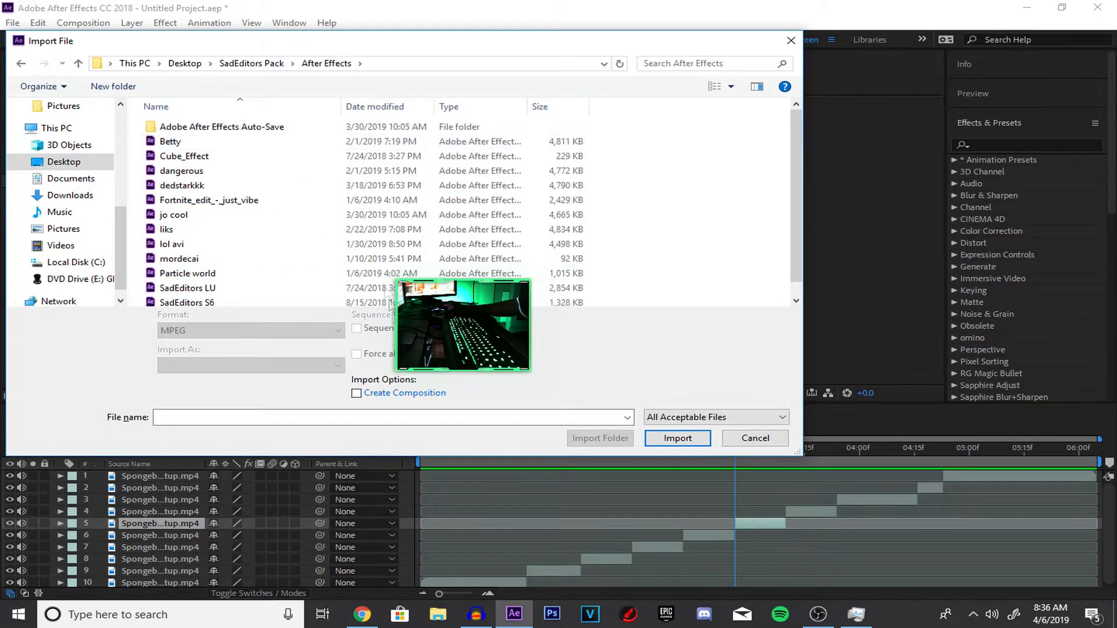
{"action": "left_click_drag", "start_coordinate": [533, 297], "coordinate": [534, 304]}
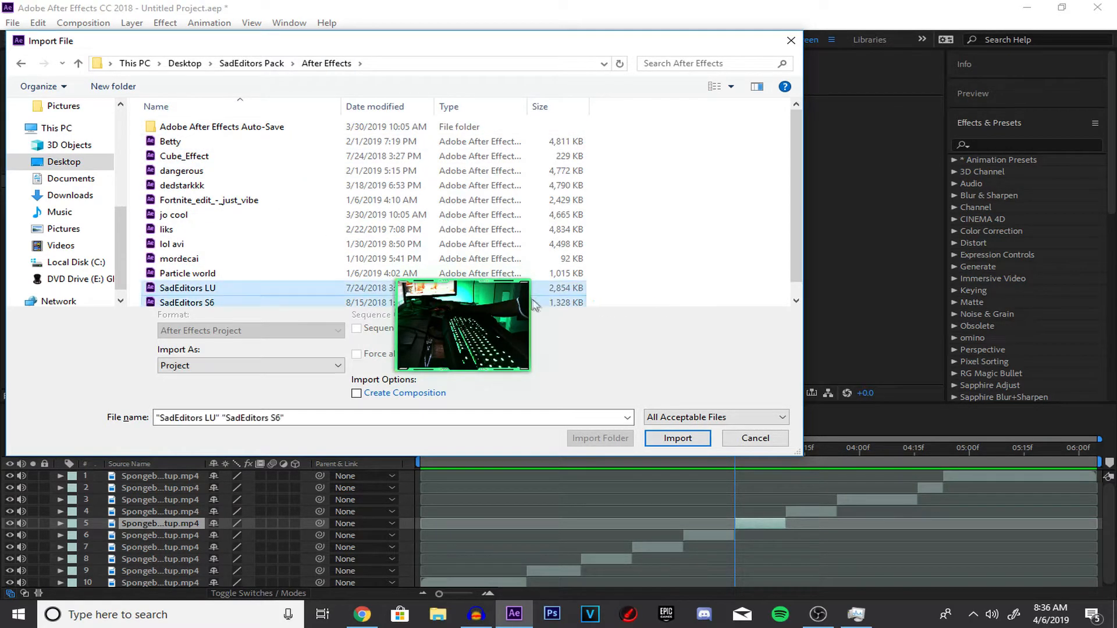
{"action": "left_click", "coordinate": [675, 439]}
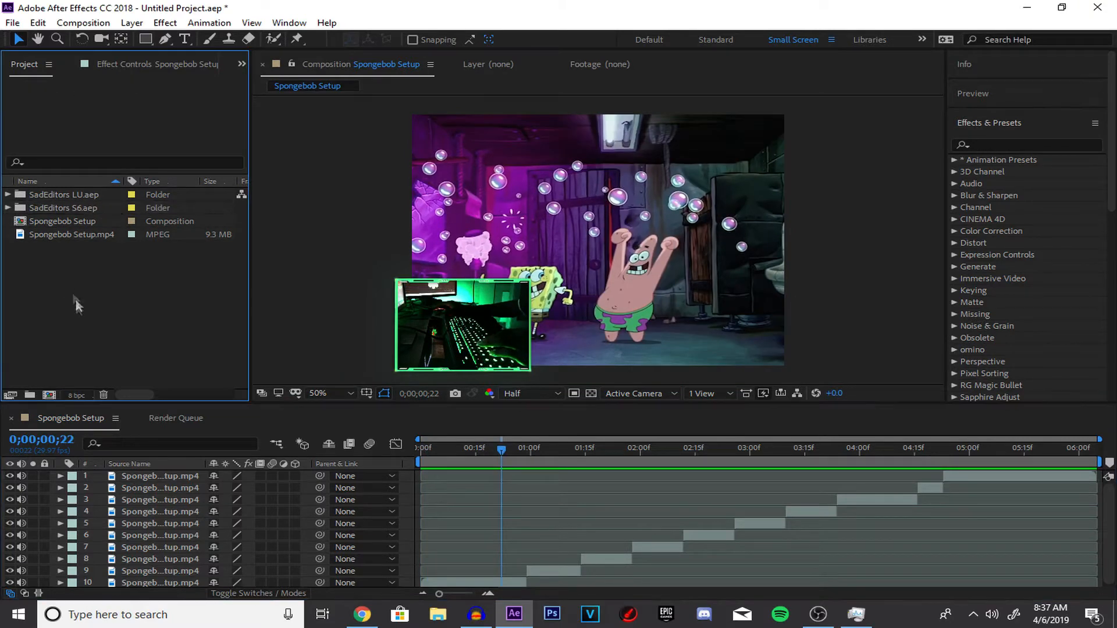
Step: Expand the imported SadEditors S6.aep folder and look through the preset compositions in its sc6ut pack
{"action": "left_click", "coordinate": [7, 207]}
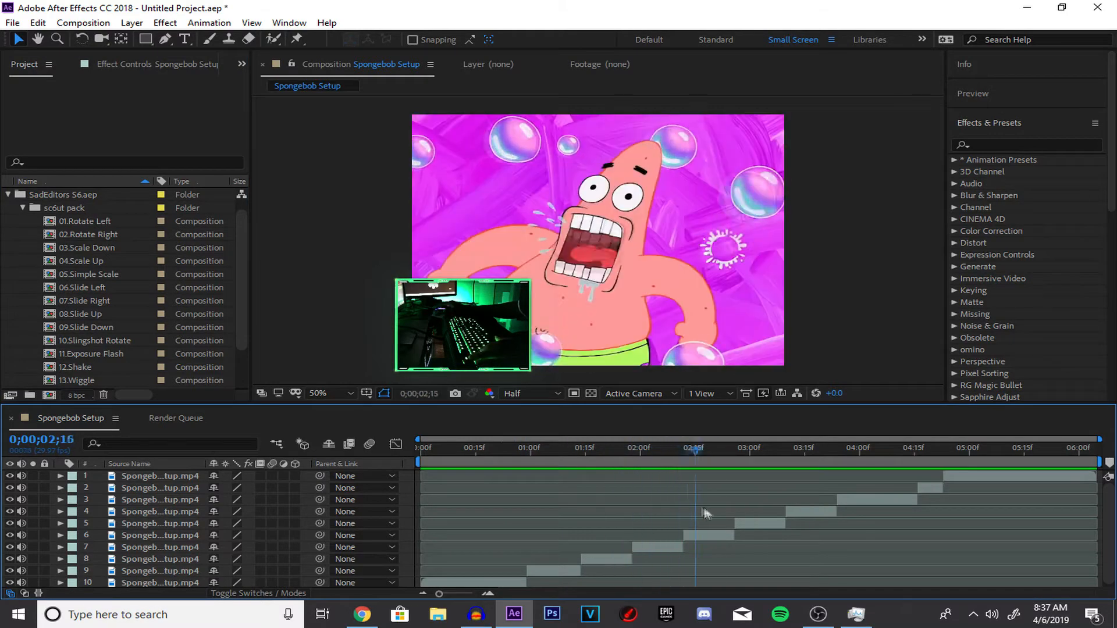
{"action": "left_click_drag", "start_coordinate": [888, 498], "coordinate": [681, 512]}
{"action": "scroll", "coordinate": [213, 292], "scroll_direction": "up", "scroll_amount": 1}
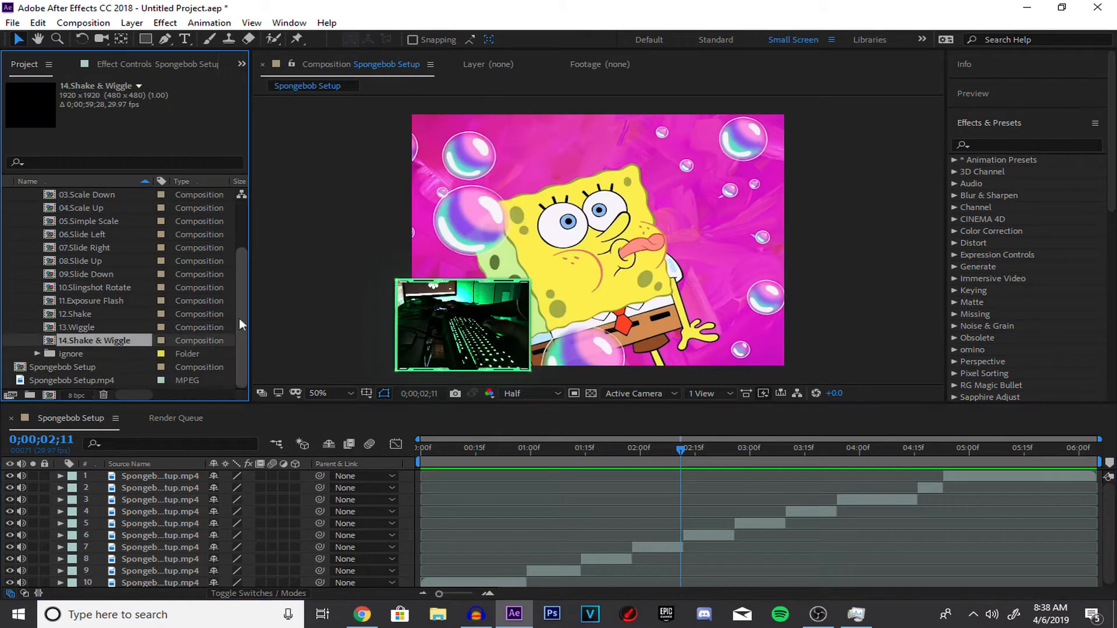
{"action": "left_click_drag", "start_coordinate": [239, 320], "coordinate": [235, 295]}
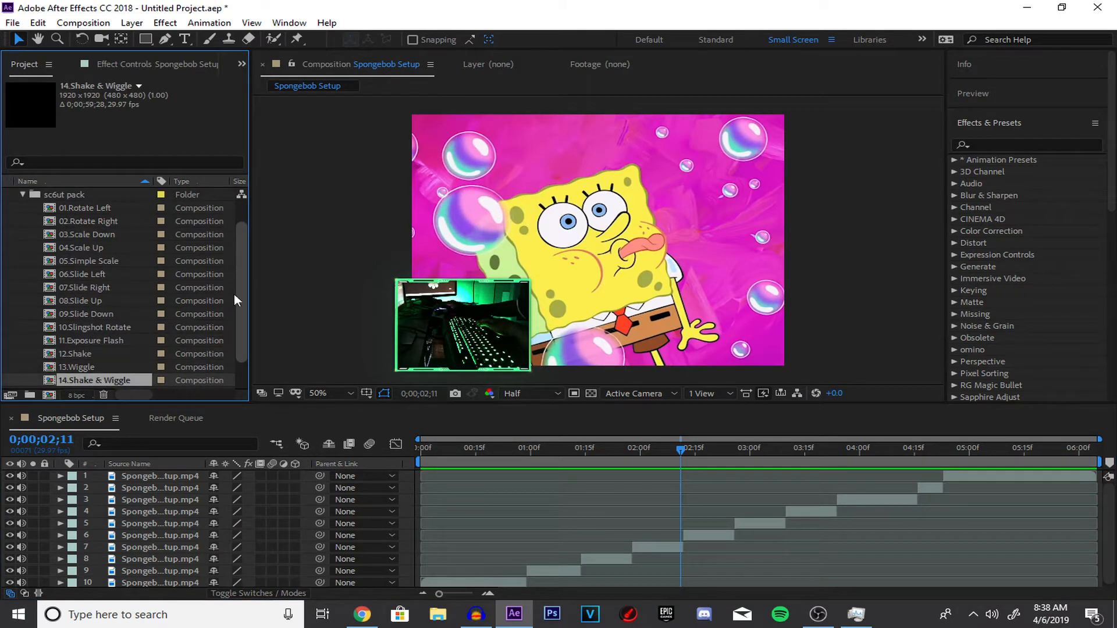
{"action": "scroll", "coordinate": [237, 300], "scroll_direction": "down", "scroll_amount": 1}
Step: Bring the playhead to the first cut and copy the Scale Up (1) and Scale Up (2) layers from the 04.Scale Up composition
{"action": "left_click_drag", "start_coordinate": [550, 447], "coordinate": [524, 505]}
{"action": "left_click", "coordinate": [524, 505]}
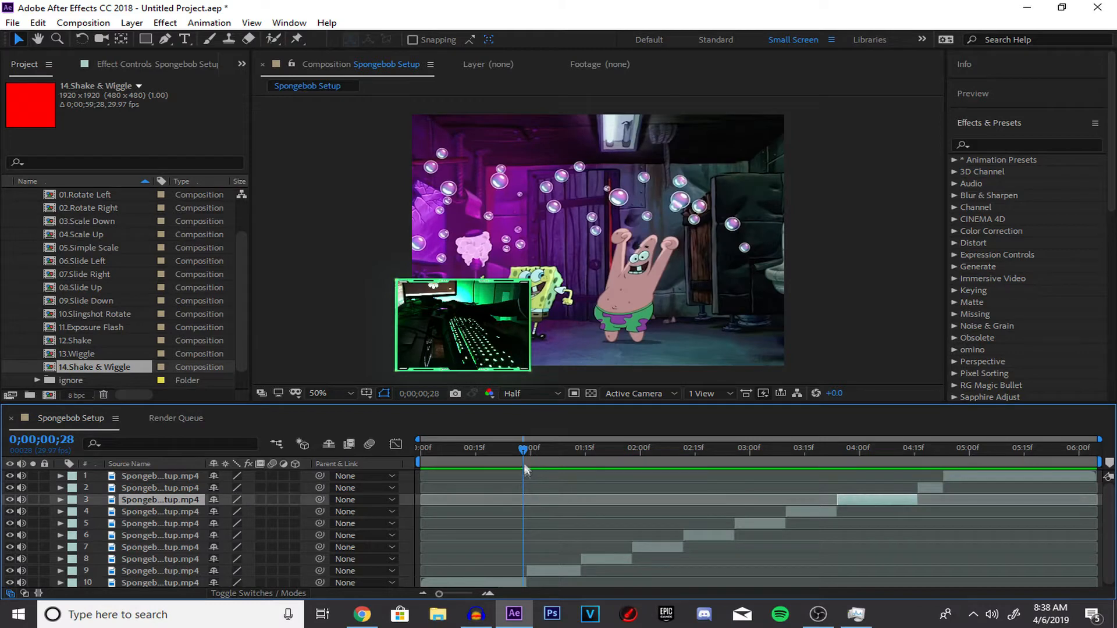
{"action": "double_click", "coordinate": [97, 231]}
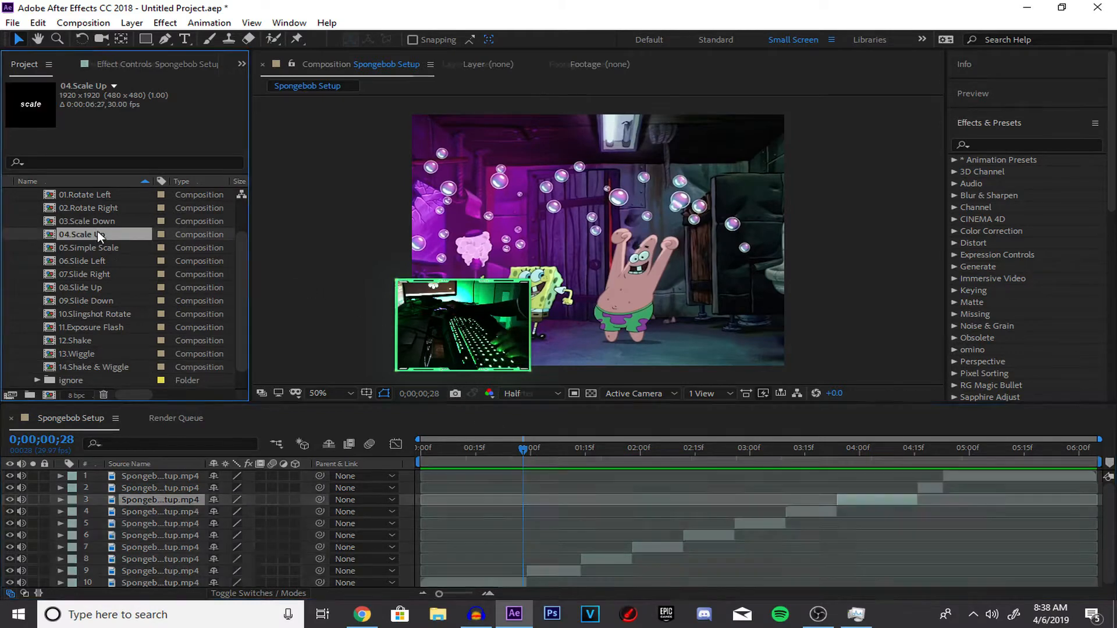
{"action": "left_click", "coordinate": [259, 488], "text": "shift"}
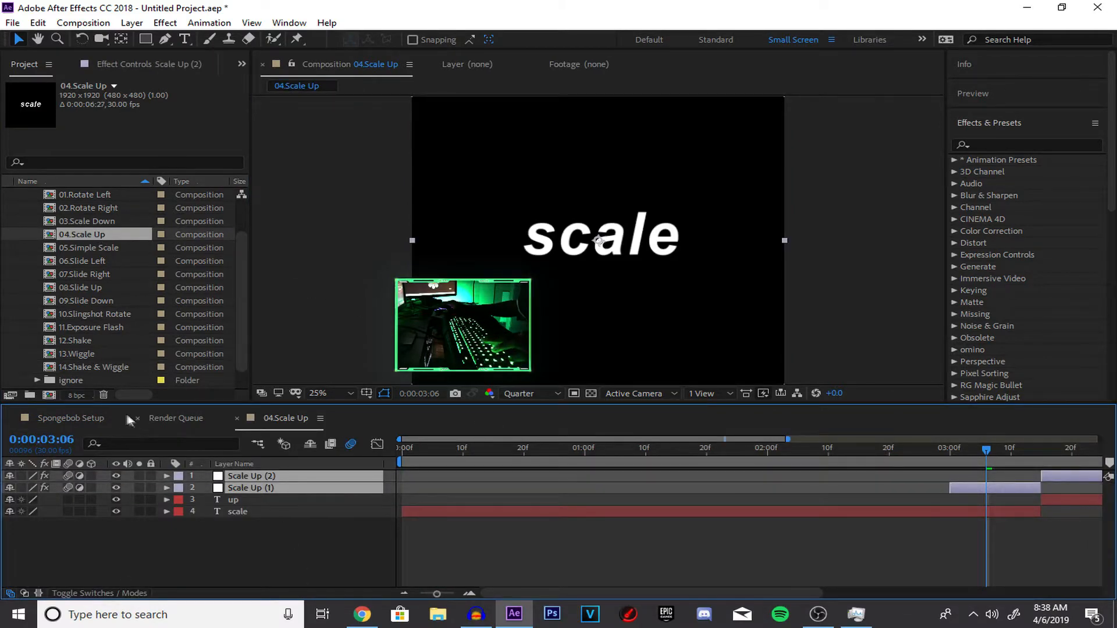
Step: Paste the Scale Up layers above the second clip in Spongebob Setup and align their meeting point with the first cut at 0;00;00;29
{"action": "left_click", "coordinate": [106, 414]}
{"action": "key", "text": "Page_Down"}
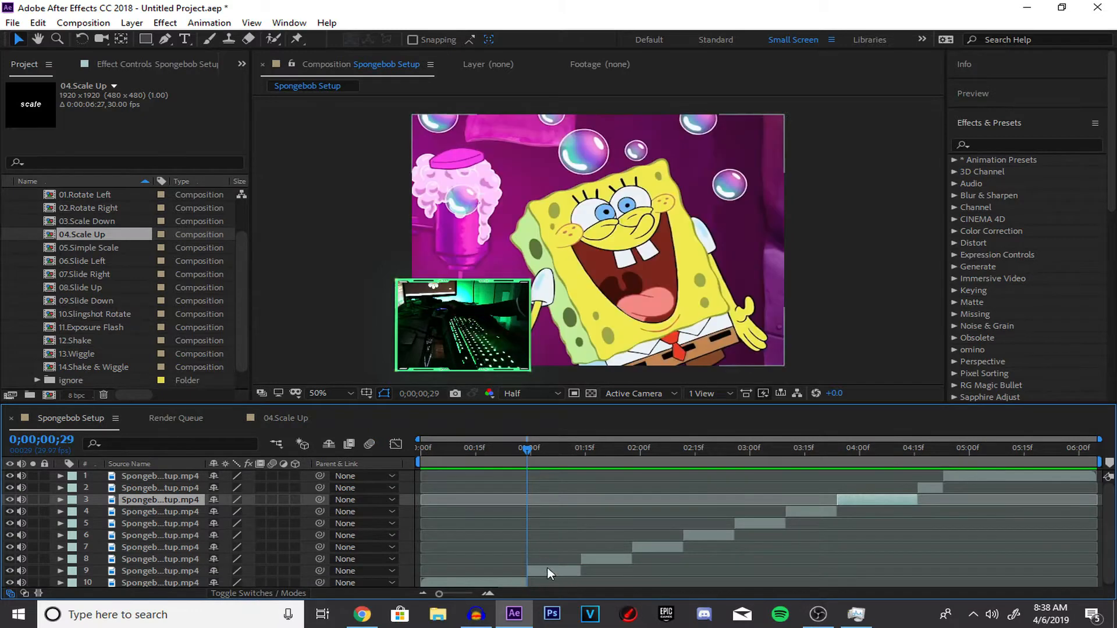
{"action": "left_click", "coordinate": [547, 569]}
{"action": "key", "text": "ctrl+v"}
{"action": "left_click_drag", "start_coordinate": [833, 570], "coordinate": [556, 576]}
{"action": "scroll", "coordinate": [562, 549], "scroll_direction": "down", "scroll_amount": 1}
{"action": "scroll", "coordinate": [562, 549], "scroll_direction": "up", "scroll_amount": 8}
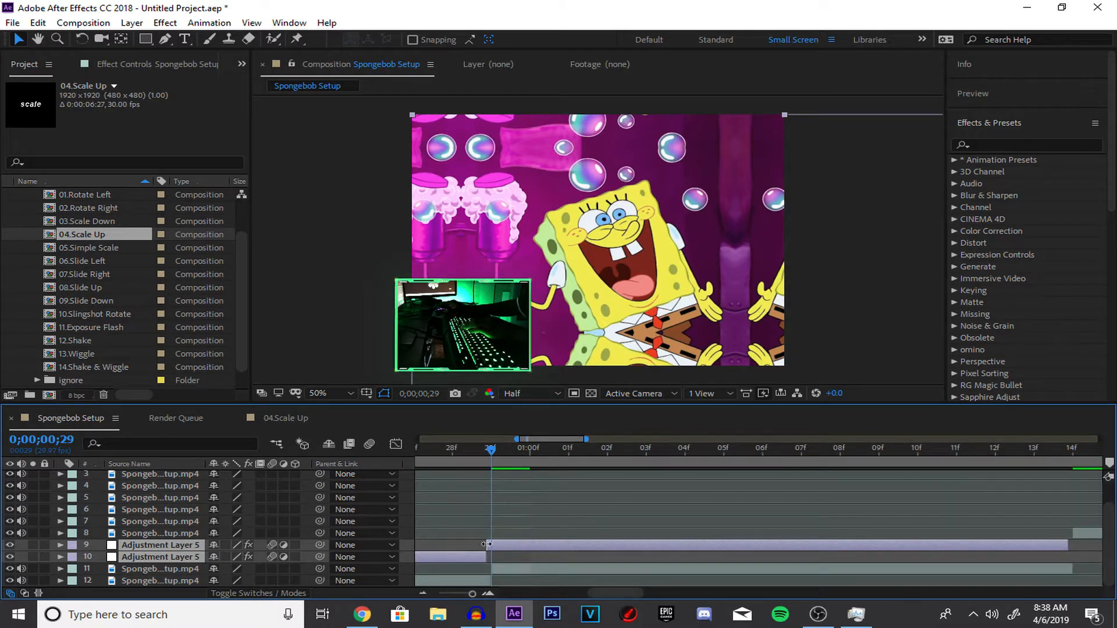
{"action": "scroll", "coordinate": [486, 558], "scroll_direction": "down", "scroll_amount": 6}
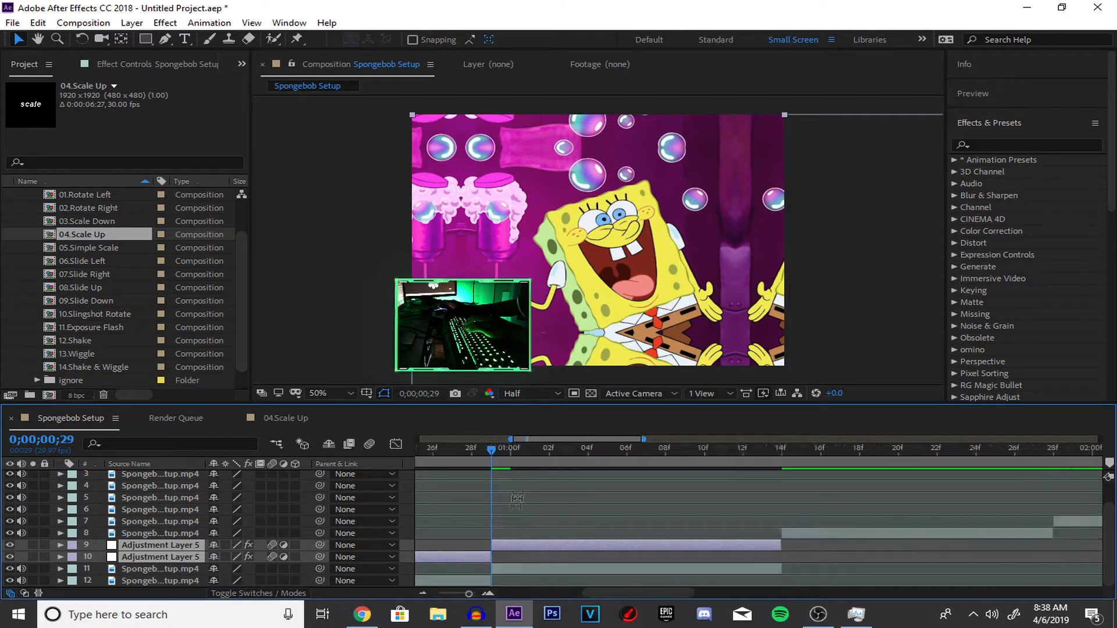
Step: Play back the first cut from the start of the composition to review the scale-up transition
{"action": "left_click", "coordinate": [419, 449]}
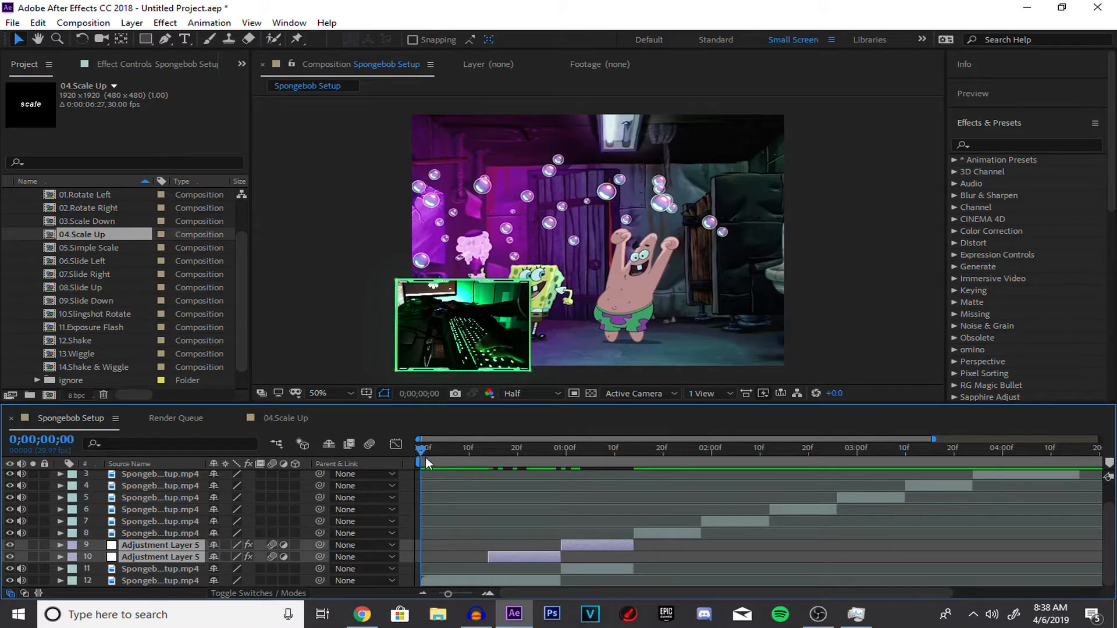
{"action": "left_click", "coordinate": [600, 463]}
{"action": "key", "text": "space"}
Step: Bring the playhead to the second cut and select both Scale Down layers in the 03.Scale Down composition for copying
{"action": "left_click_drag", "start_coordinate": [637, 456], "coordinate": [631, 502]}
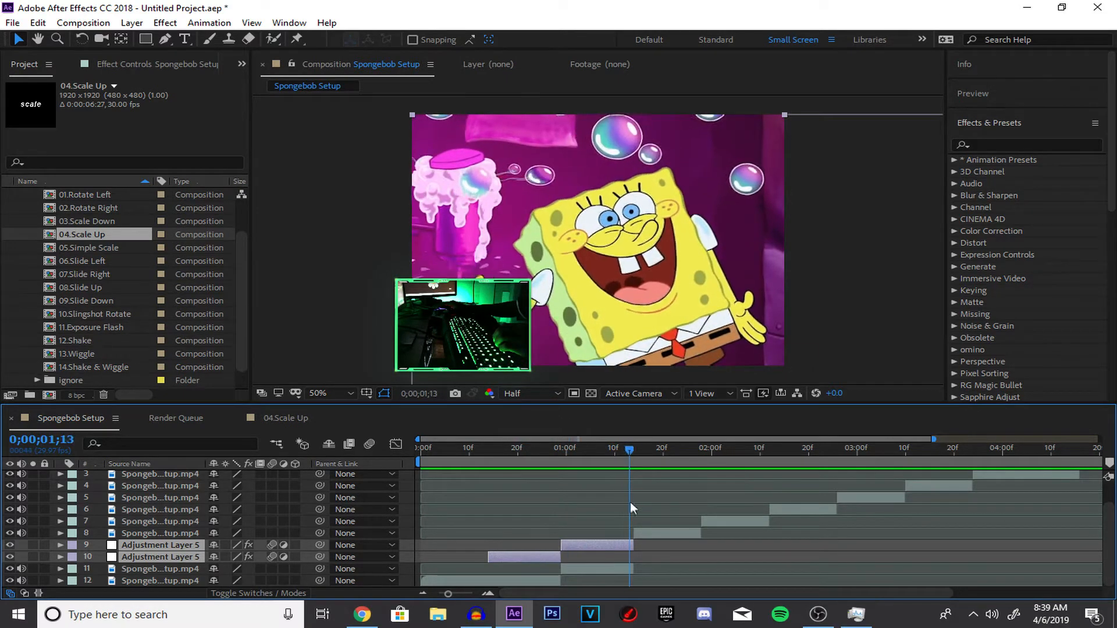
{"action": "left_click", "coordinate": [100, 221]}
{"action": "double_click", "coordinate": [100, 221]}
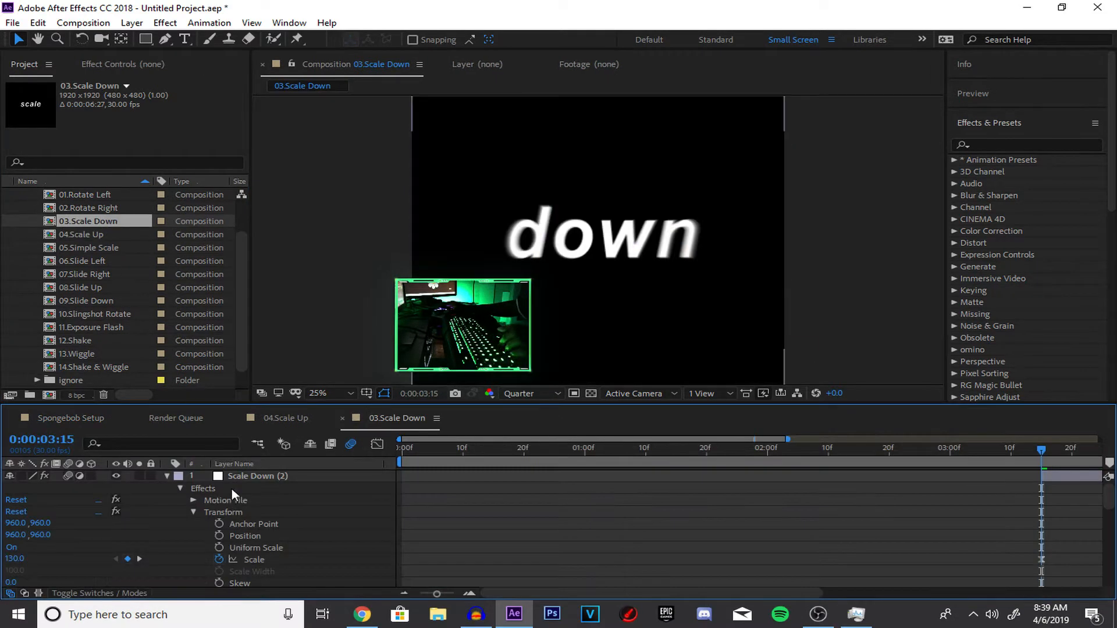
{"action": "left_click", "coordinate": [167, 476]}
{"action": "left_click", "coordinate": [166, 488]}
{"action": "left_click", "coordinate": [233, 488]}
{"action": "left_click", "coordinate": [232, 476], "text": "shift"}
Step: Paste the Scale Down layers above the third clip in Spongebob Setup and align their meeting point with the second cut at 0;00;01;14
{"action": "left_click", "coordinate": [68, 419]}
{"action": "left_click", "coordinate": [650, 535]}
{"action": "key", "text": "ctrl+v"}
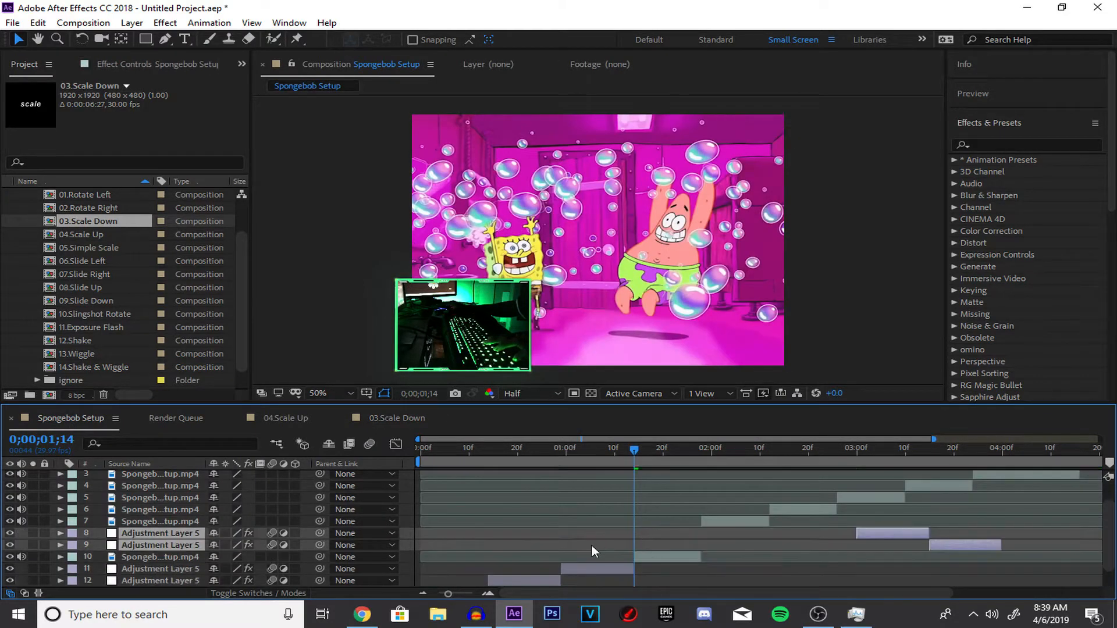
{"action": "left_click_drag", "start_coordinate": [968, 547], "coordinate": [674, 551]}
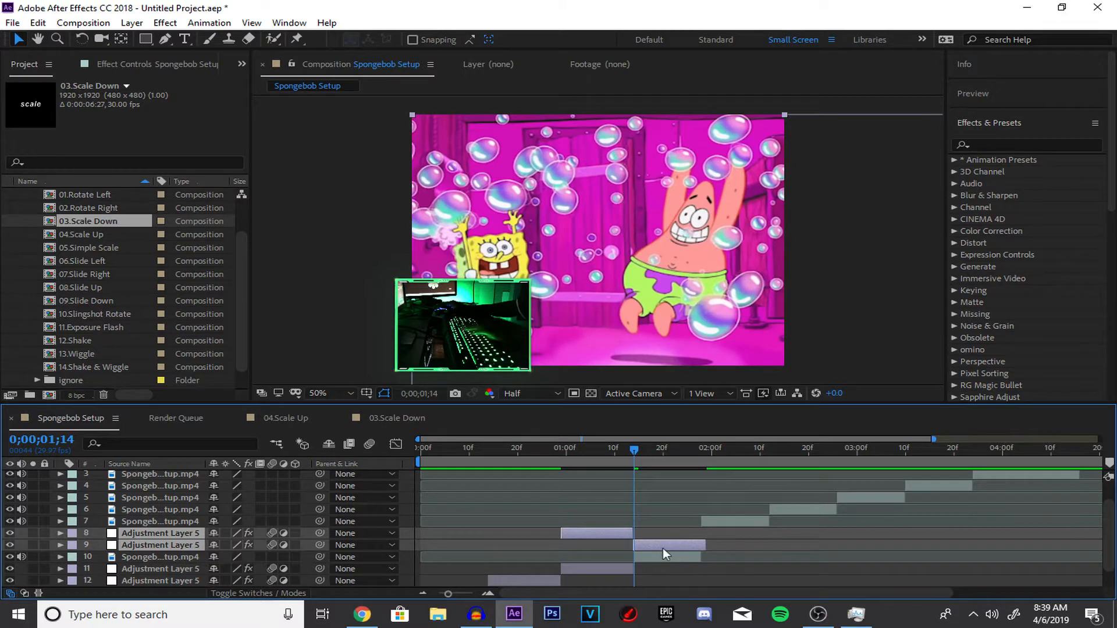
{"action": "key", "text": "="}
{"action": "key", "text": "="}
{"action": "key", "text": "minus"}
{"action": "key", "text": "minus"}
{"action": "key", "text": "minus"}
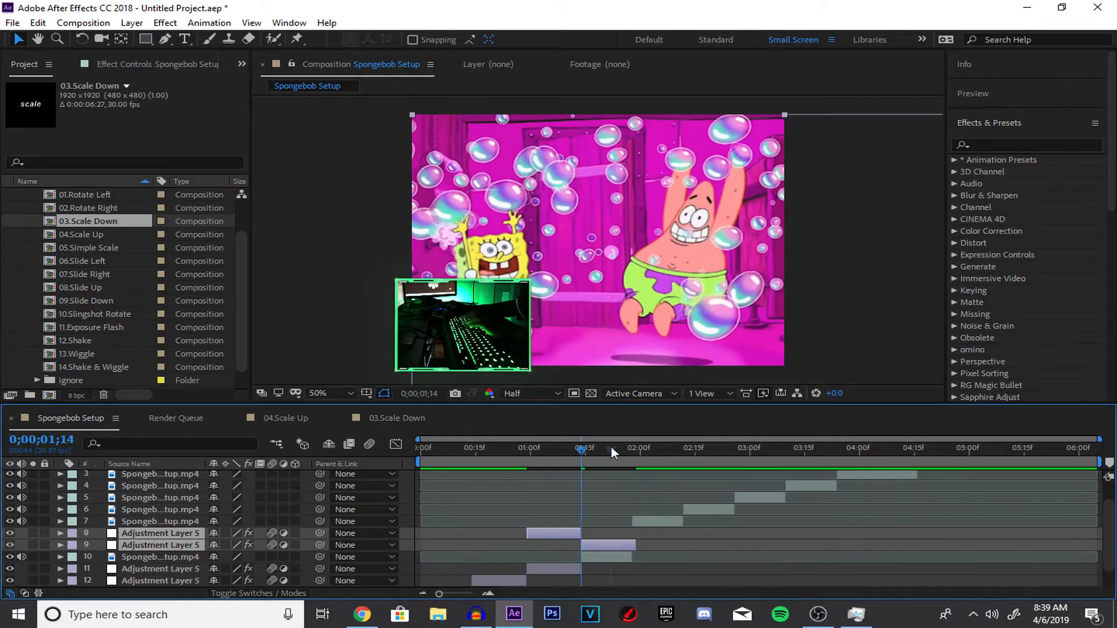
Step: Play back the first two cuts to review the scale-up and scale-down transitions
{"action": "left_click_drag", "start_coordinate": [611, 452], "coordinate": [472, 465]}
{"action": "key", "text": "space"}
{"action": "key", "text": "space"}
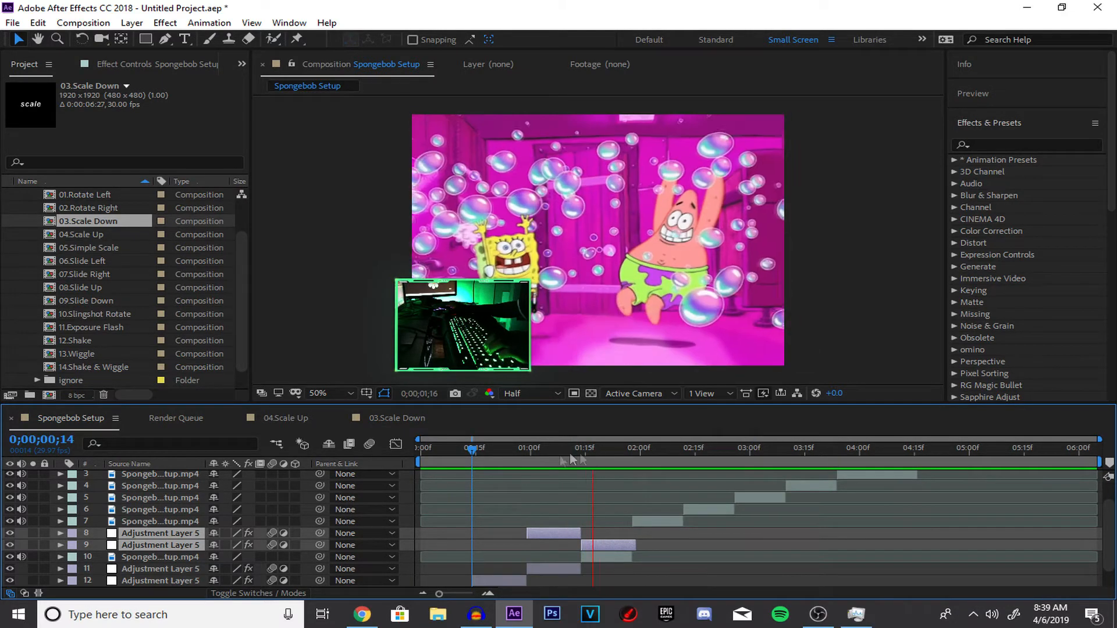
{"action": "left_click_drag", "start_coordinate": [647, 461], "coordinate": [486, 472]}
{"action": "key", "text": "space"}
{"action": "key", "text": "space"}
Step: Bring the playhead to the third cut at 0;00;01;28 and copy both Rotate Right layers from the 02.Rotate Right composition
{"action": "left_click_drag", "start_coordinate": [600, 452], "coordinate": [633, 494]}
{"action": "double_click", "coordinate": [137, 210]}
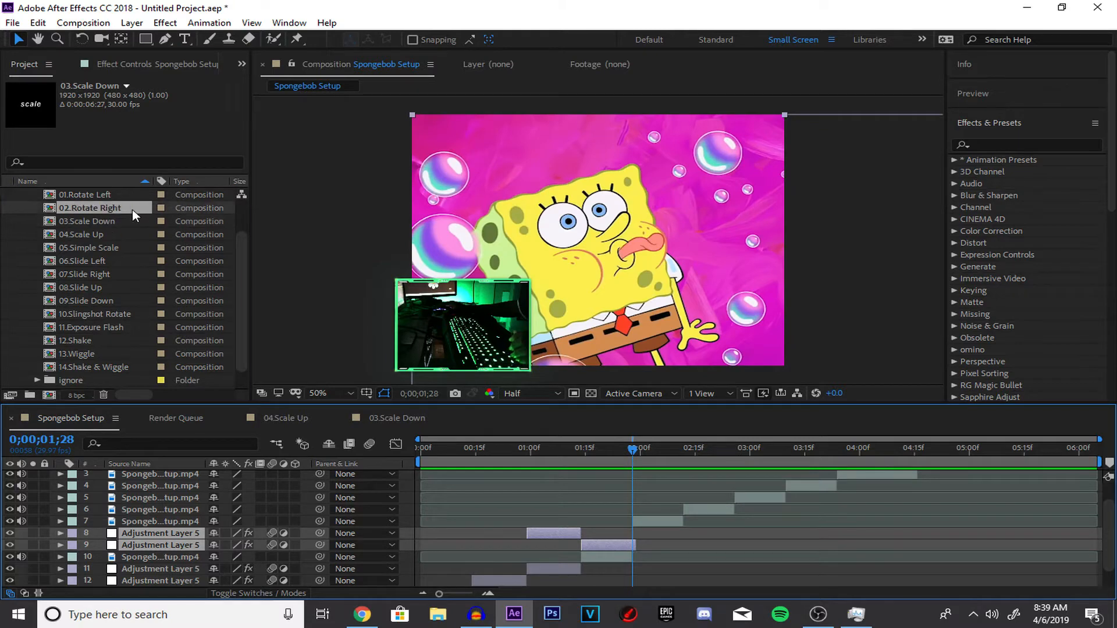
{"action": "left_click", "coordinate": [245, 490]}
{"action": "left_click", "coordinate": [250, 479], "text": "shift"}
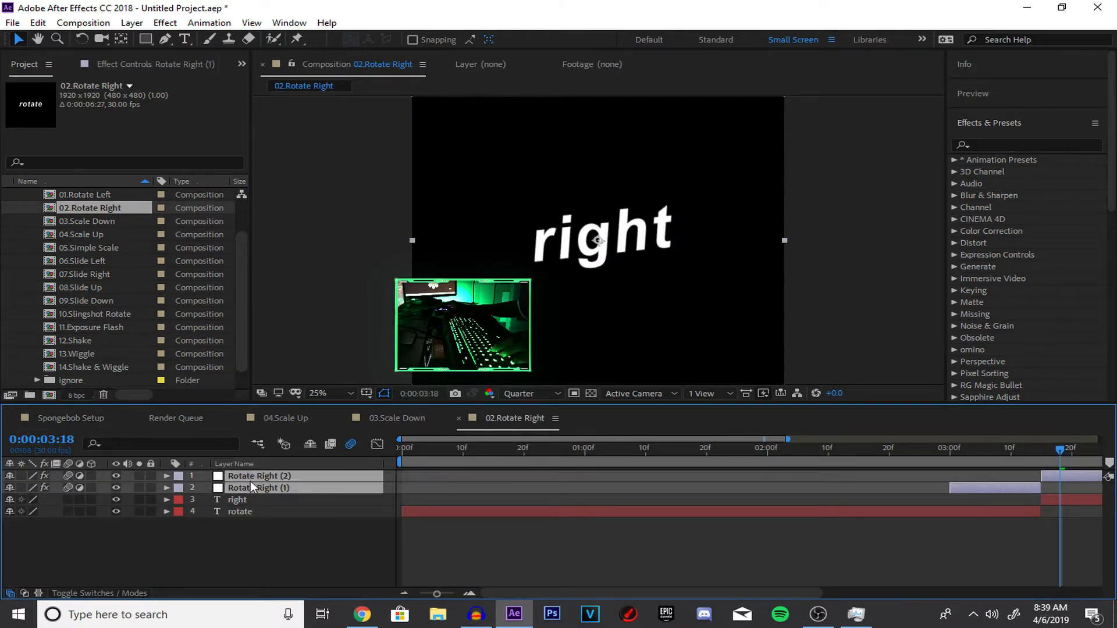
Step: Paste the Rotate Right layers above the fourth clip in Spongebob Setup and align their meeting point with the third cut at 0;00;01;28
{"action": "left_click", "coordinate": [92, 424]}
{"action": "left_click", "coordinate": [657, 523]}
{"action": "key", "text": "ctrl+v"}
{"action": "left_click_drag", "start_coordinate": [814, 532], "coordinate": [642, 536]}
{"action": "key", "text": "equal"}
{"action": "key", "text": "equal"}
{"action": "key", "text": "equal"}
{"action": "key", "text": "equal"}
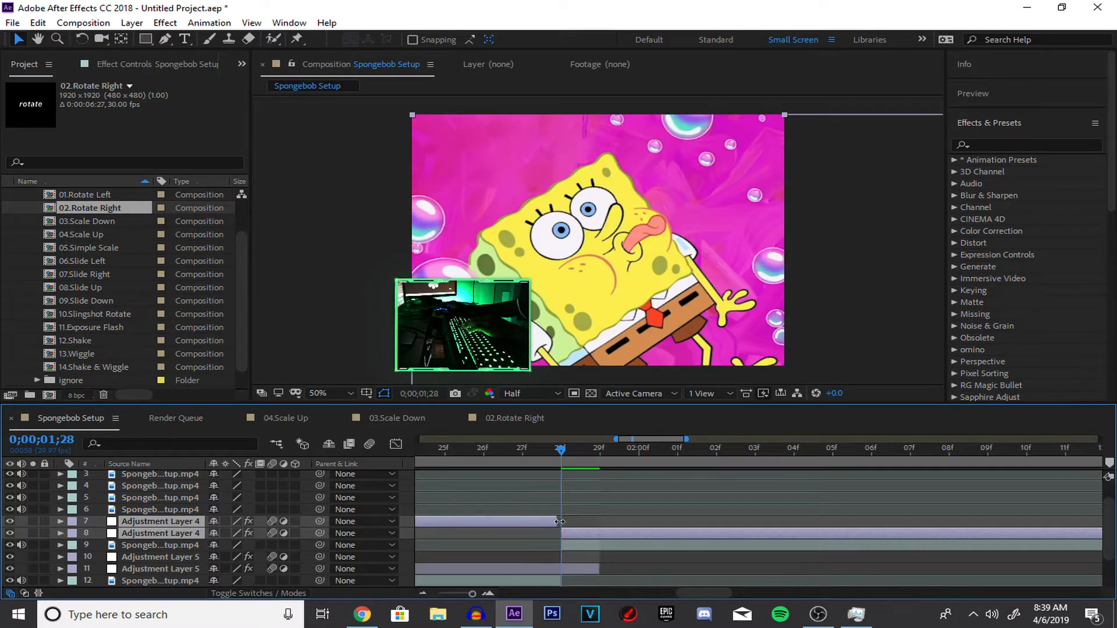
Step: Play back the third cut to review the Rotate Right transition
{"action": "key", "text": "minus"}
{"action": "key", "text": "minus"}
{"action": "key", "text": "minus"}
{"action": "key", "text": "minus"}
{"action": "left_click_drag", "start_coordinate": [545, 453], "coordinate": [498, 474]}
{"action": "key", "text": "space"}
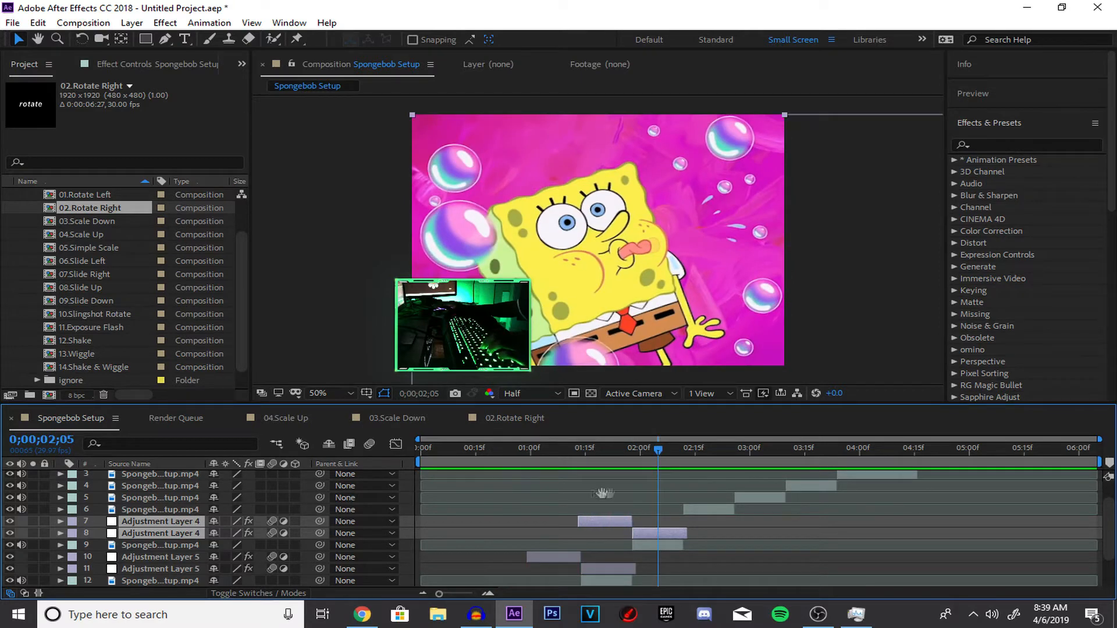
Step: Paste the Rotate Right layers above the fifth clip, align their meeting point with the fourth cut at 0;00;02;12, and play back the transitions
{"action": "left_click", "coordinate": [682, 452]}
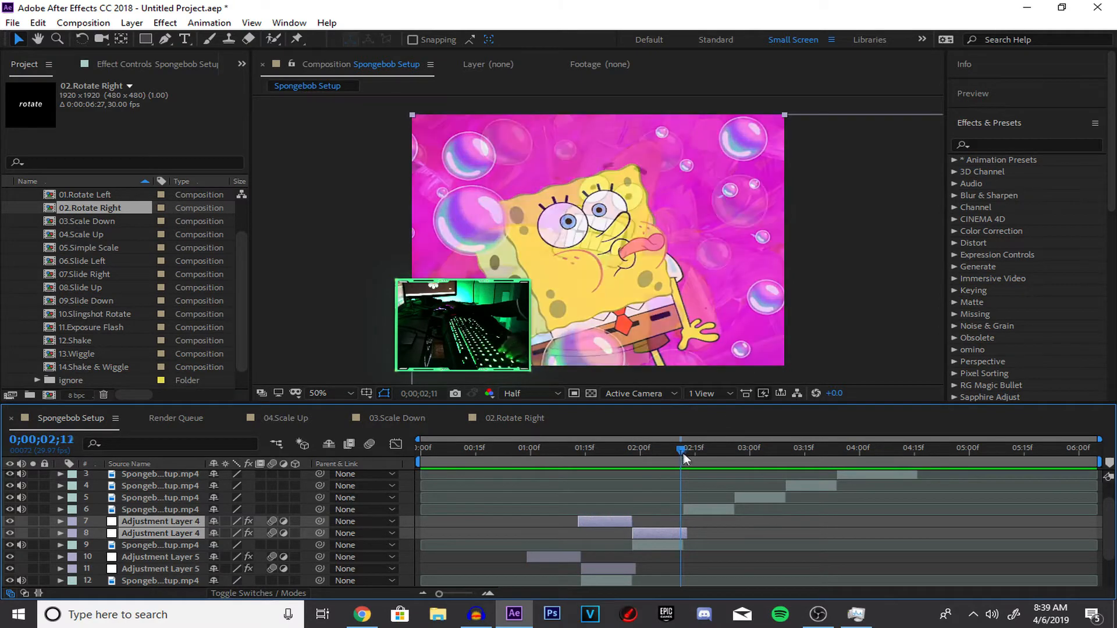
{"action": "left_click_drag", "start_coordinate": [683, 454], "coordinate": [684, 455]}
{"action": "left_click", "coordinate": [692, 513]}
{"action": "key", "text": "ctrl+v"}
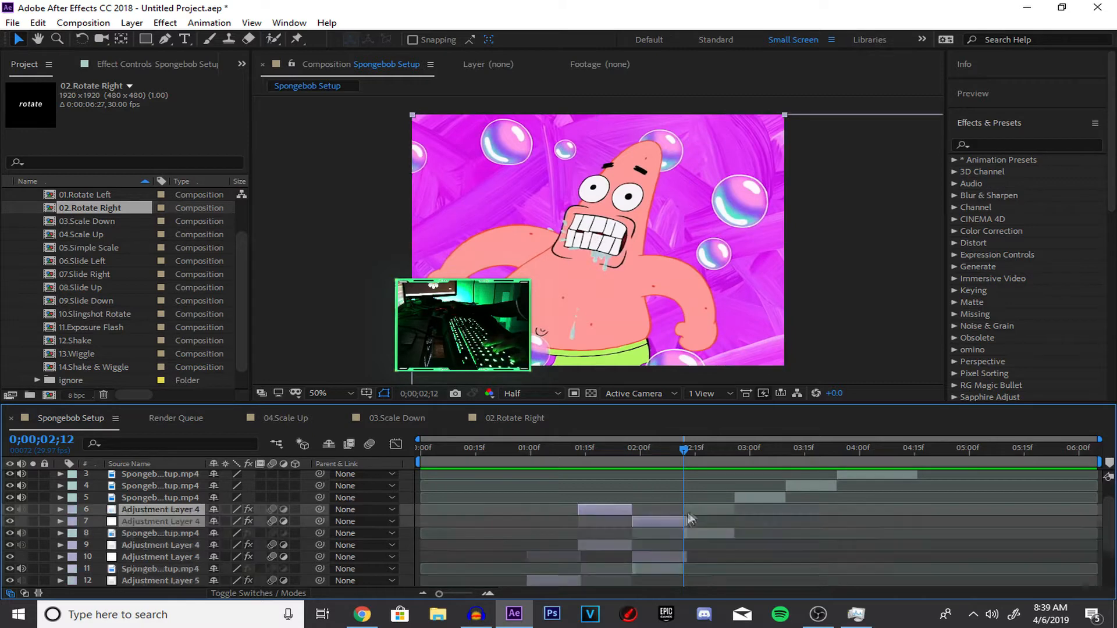
{"action": "left_click_drag", "start_coordinate": [638, 525], "coordinate": [689, 526]}
{"action": "left_click_drag", "start_coordinate": [678, 456], "coordinate": [527, 476]}
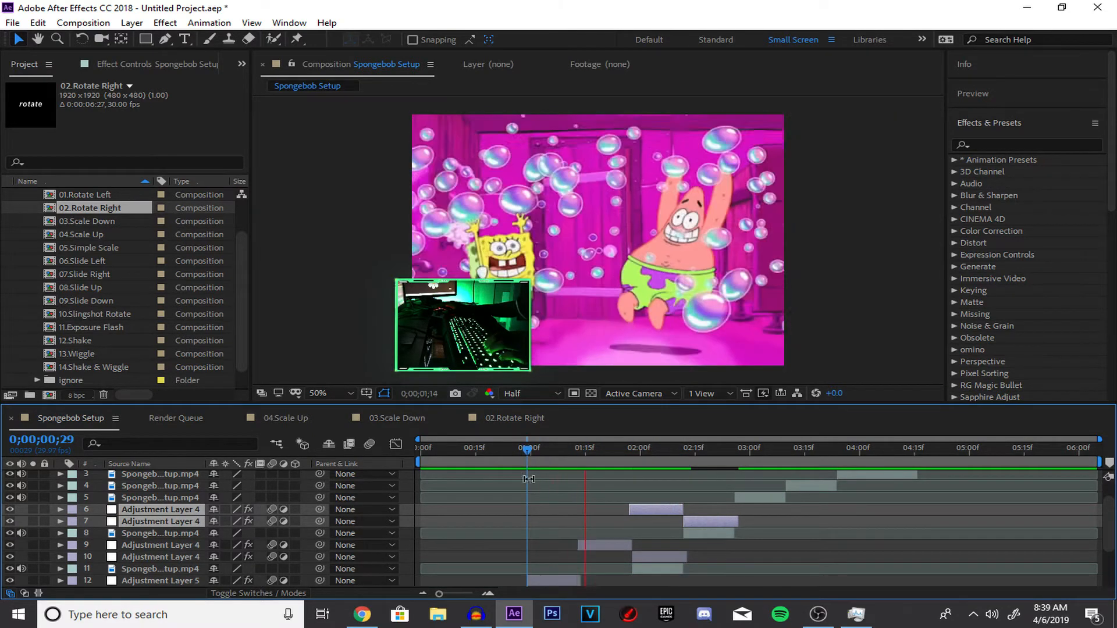
{"action": "key", "text": "space"}
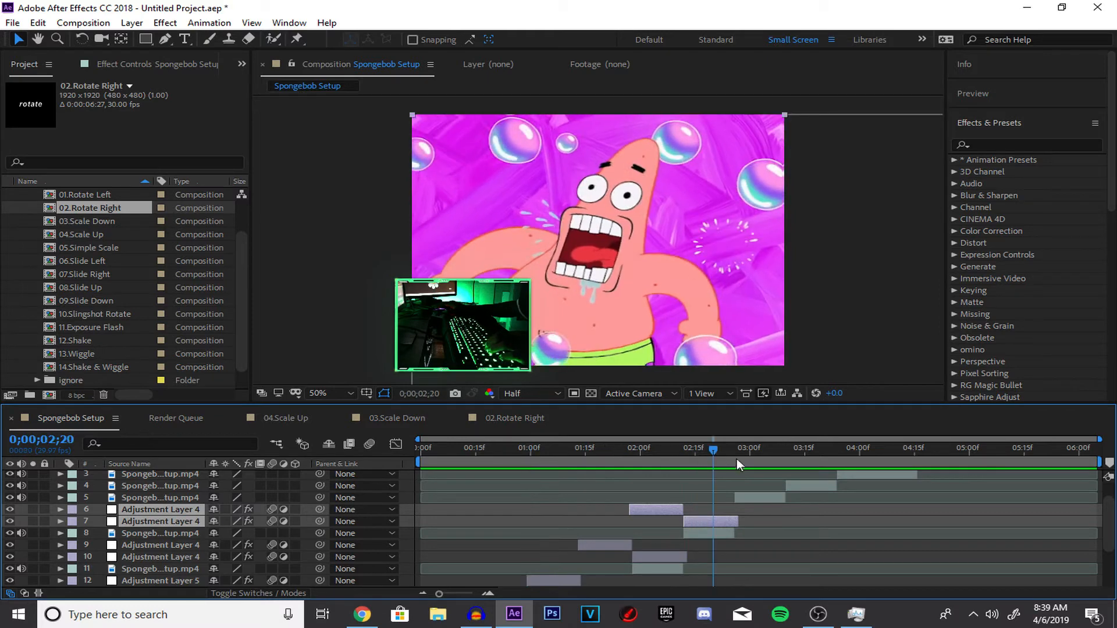
Step: Bring the playhead to the fifth cut at 0;00;02;26 and copy both Simple Scale [Strong] layers from the 05.Simple Scale composition
{"action": "left_click_drag", "start_coordinate": [738, 460], "coordinate": [734, 512]}
{"action": "left_click_drag", "start_coordinate": [731, 454], "coordinate": [734, 456]}
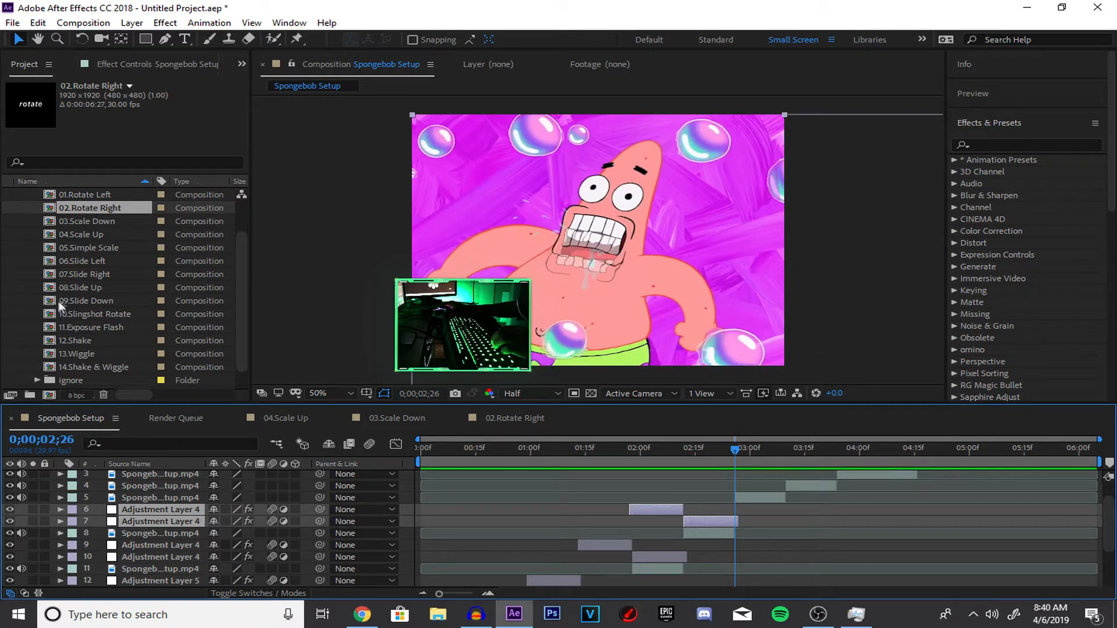
{"action": "double_click", "coordinate": [98, 248]}
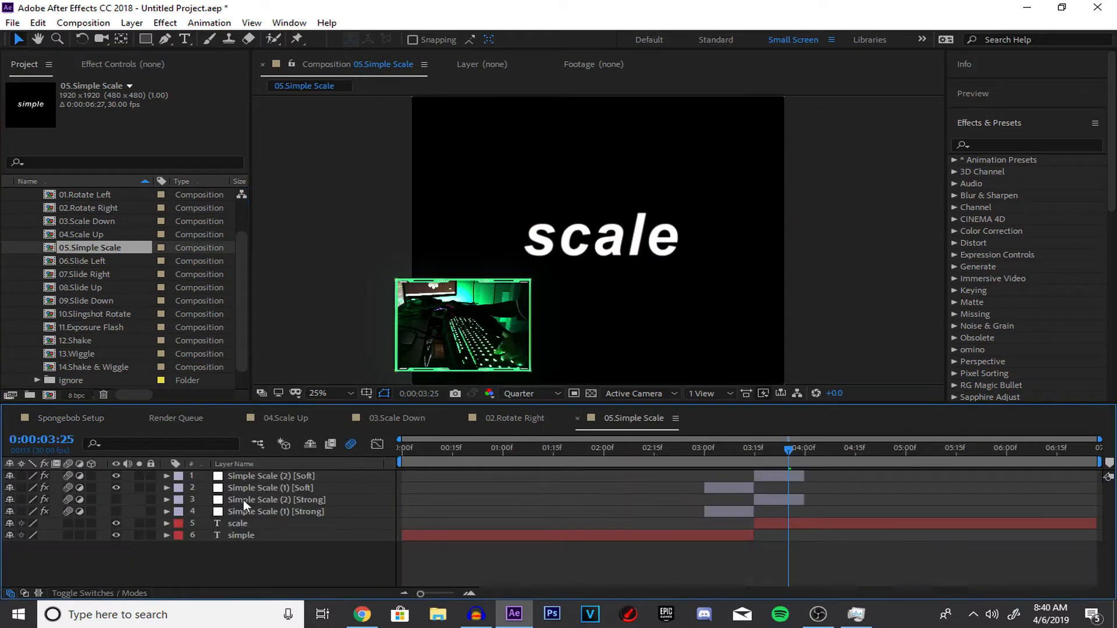
{"action": "left_click", "coordinate": [243, 500]}
{"action": "left_click", "coordinate": [247, 513], "text": "shift"}
Step: Paste the Simple Scale [Strong] layers above the sixth clip in Spongebob Setup and align their meeting point with the cut at 0;00;02;26
{"action": "left_click", "coordinate": [70, 418]}
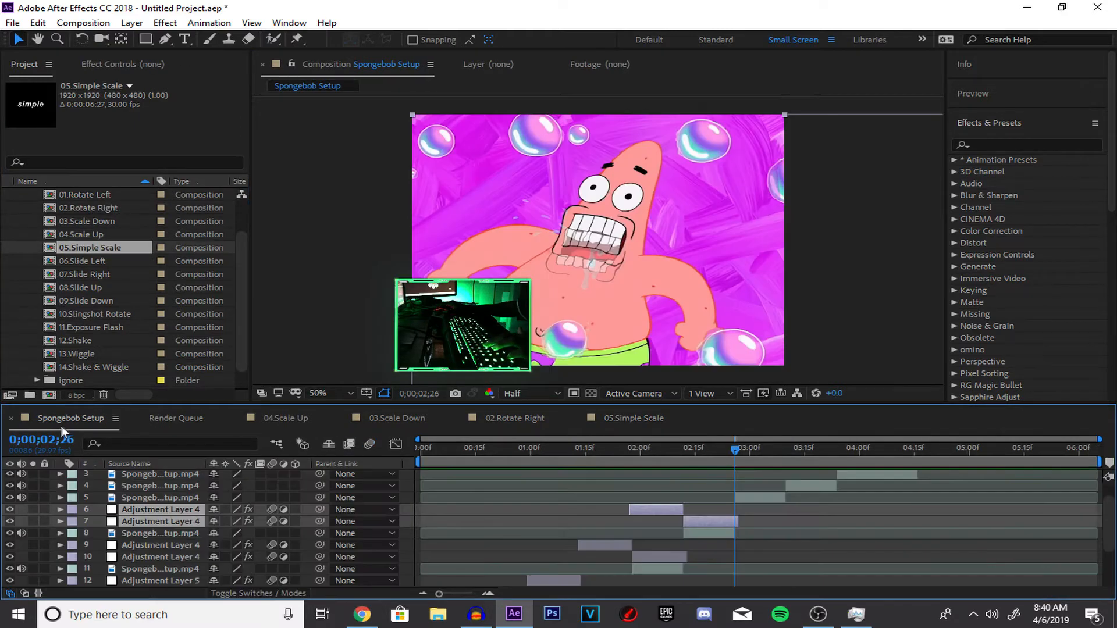
{"action": "left_click_drag", "start_coordinate": [716, 461], "coordinate": [735, 479]}
{"action": "left_click", "coordinate": [750, 505]}
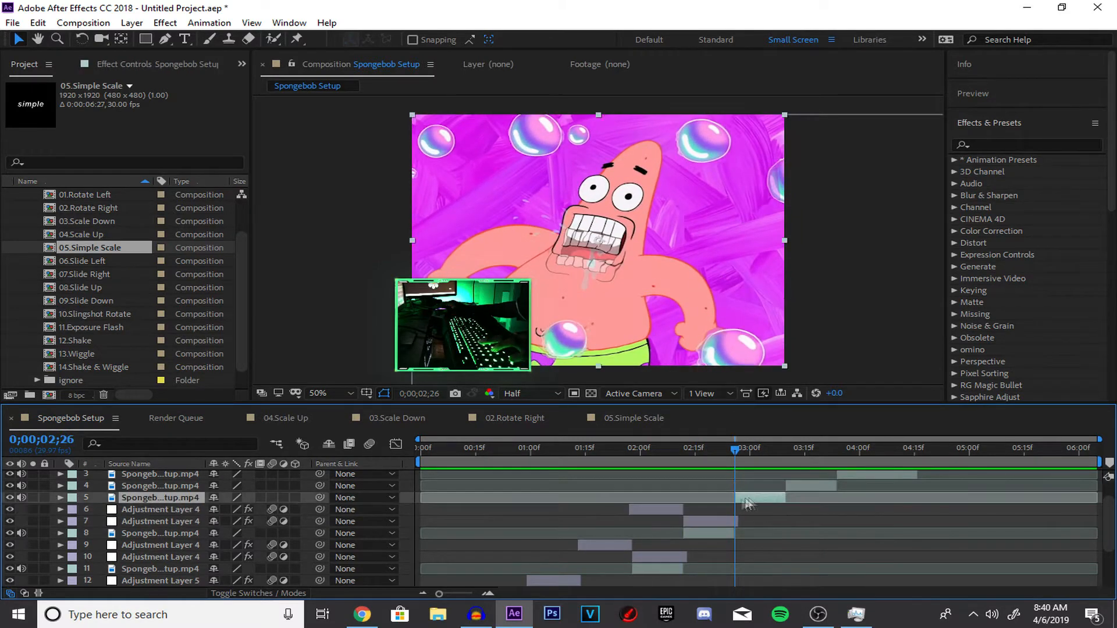
{"action": "key", "text": "ctrl+v"}
{"action": "left_click_drag", "start_coordinate": [805, 505], "coordinate": [742, 504]}
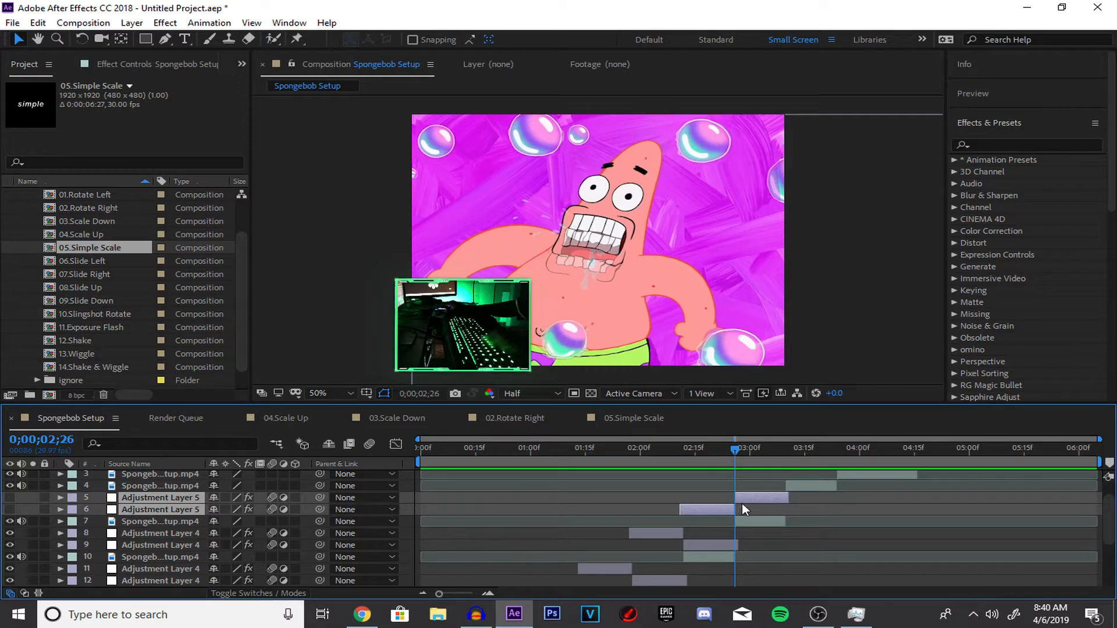
{"action": "key", "text": "equal"}
{"action": "key", "text": "equal"}
{"action": "key", "text": "equal"}
Step: Make both pasted Simple Scale layers visible and play back the transition at the fifth cut
{"action": "key", "text": "minus"}
{"action": "key", "text": "minus"}
{"action": "key", "text": "minus"}
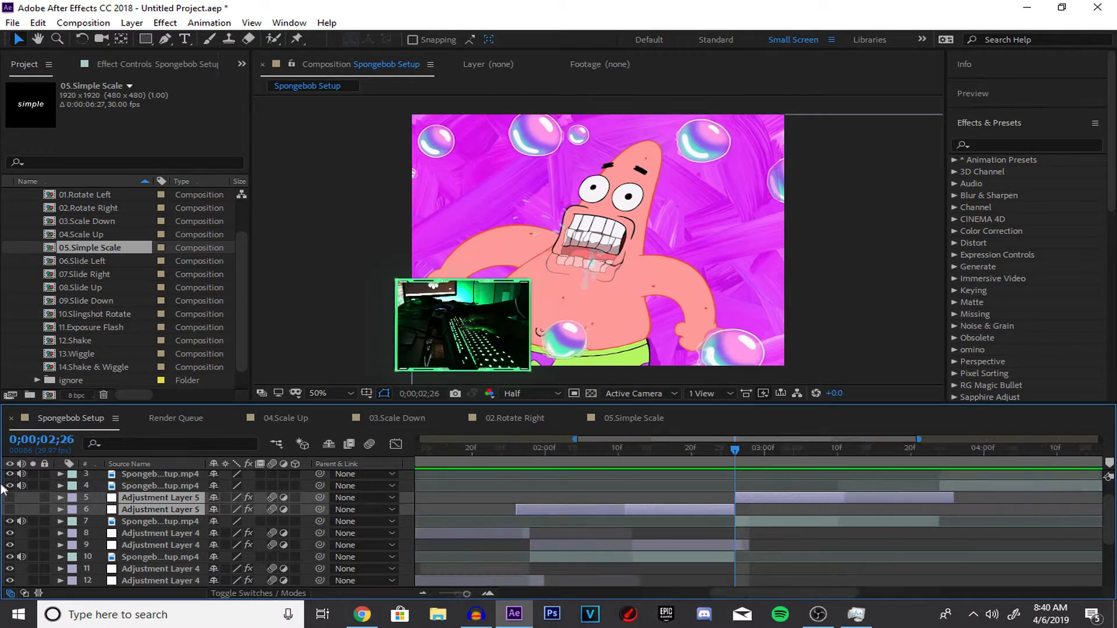
{"action": "left_click", "coordinate": [652, 458]}
{"action": "key", "text": "space"}
{"action": "key", "text": "space"}
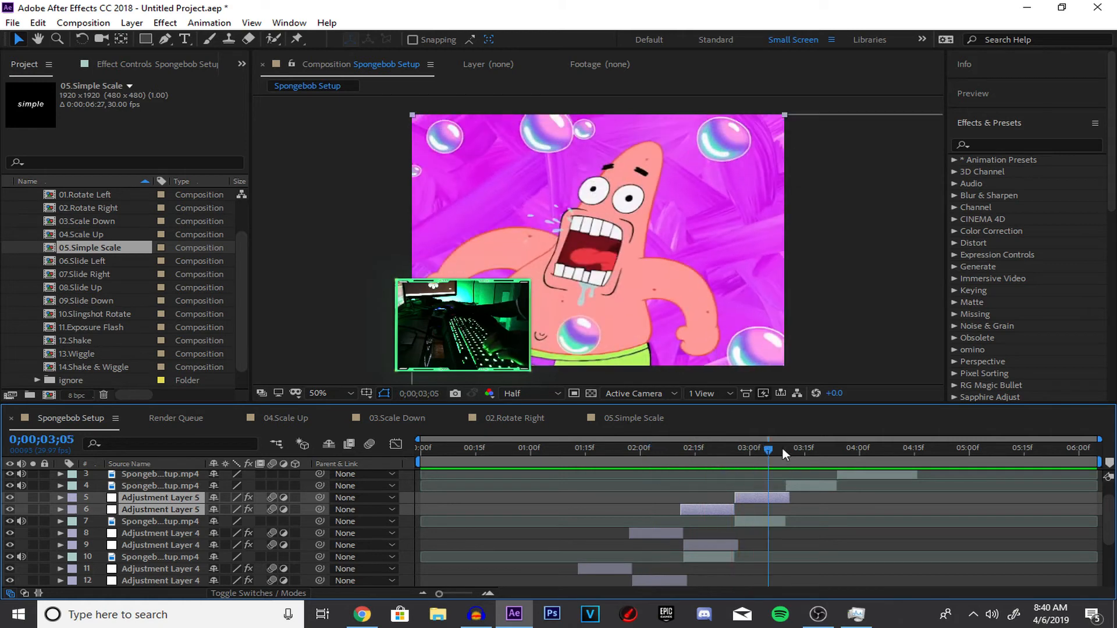
Step: Copy both Scale Down layers from the second cut, paste them above the seventh clip, and align them with the cut at 0;00;03;10
{"action": "left_click", "coordinate": [783, 450]}
{"action": "scroll", "coordinate": [752, 503], "scroll_direction": "down", "scroll_amount": 4}
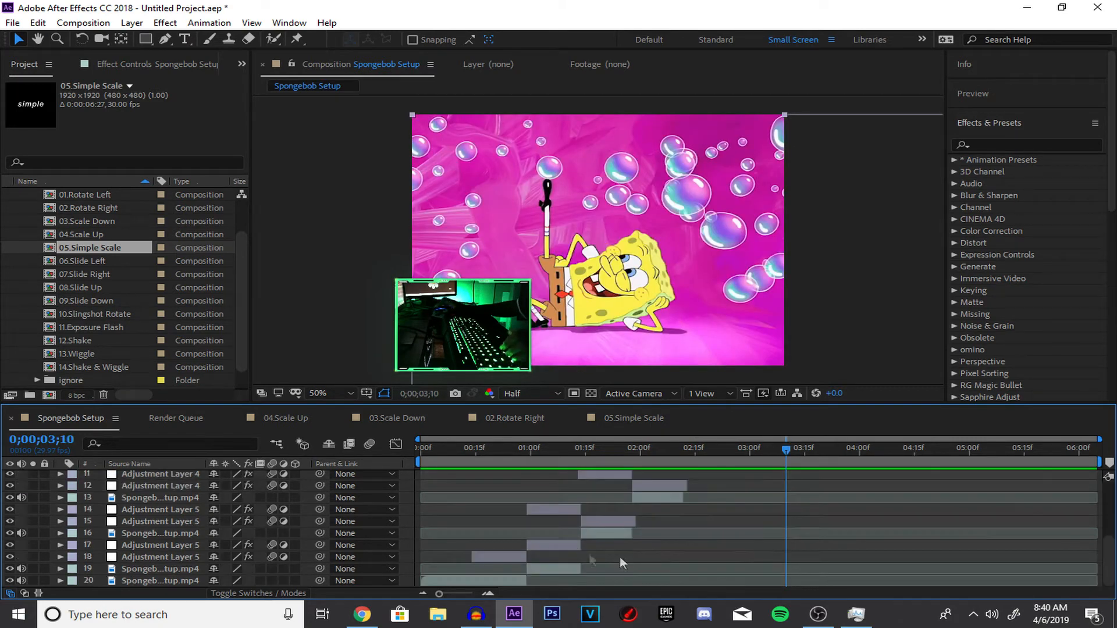
{"action": "left_click", "coordinate": [575, 521]}
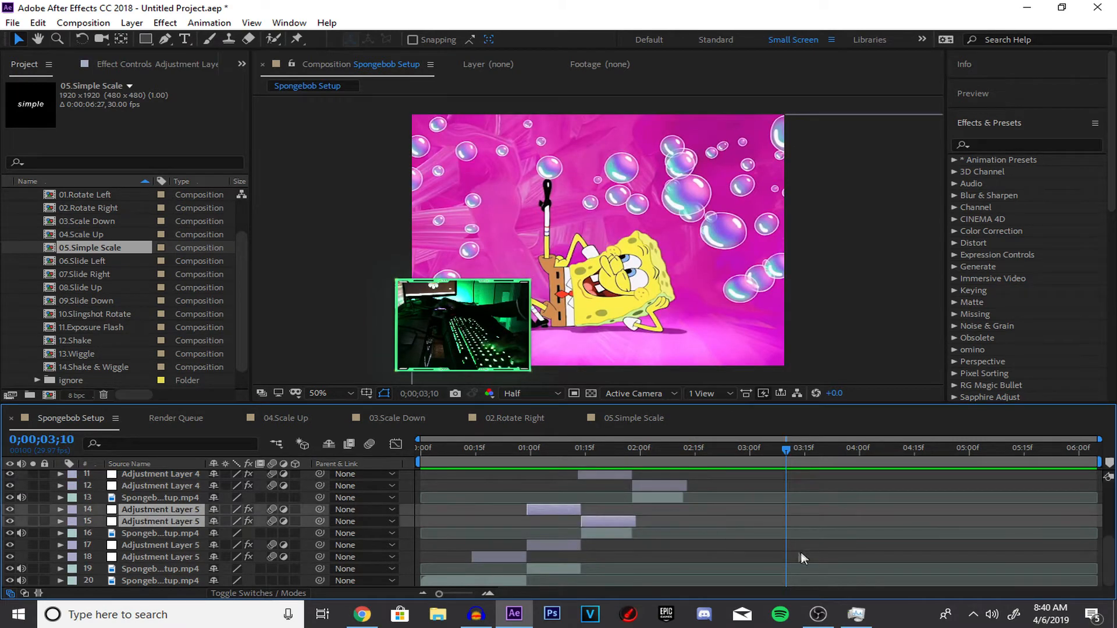
{"action": "scroll", "coordinate": [788, 554], "scroll_direction": "up", "scroll_amount": 5}
{"action": "left_click", "coordinate": [809, 515]}
{"action": "key", "text": "ctrl+v"}
{"action": "left_click_drag", "start_coordinate": [601, 527], "coordinate": [809, 535]}
Step: Play back from about 0;00;01;12 to review the transitions through the sixth cut
{"action": "left_click_drag", "start_coordinate": [787, 454], "coordinate": [574, 477]}
{"action": "key", "text": "space"}
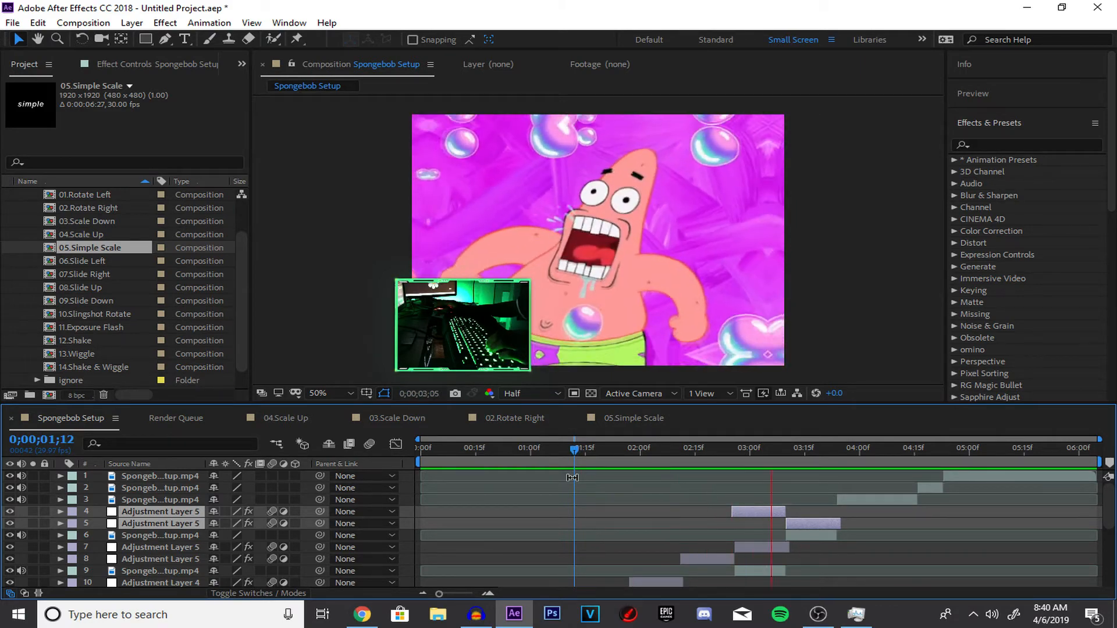
{"action": "key", "text": "space"}
{"action": "key", "text": "space"}
{"action": "key", "text": "space"}
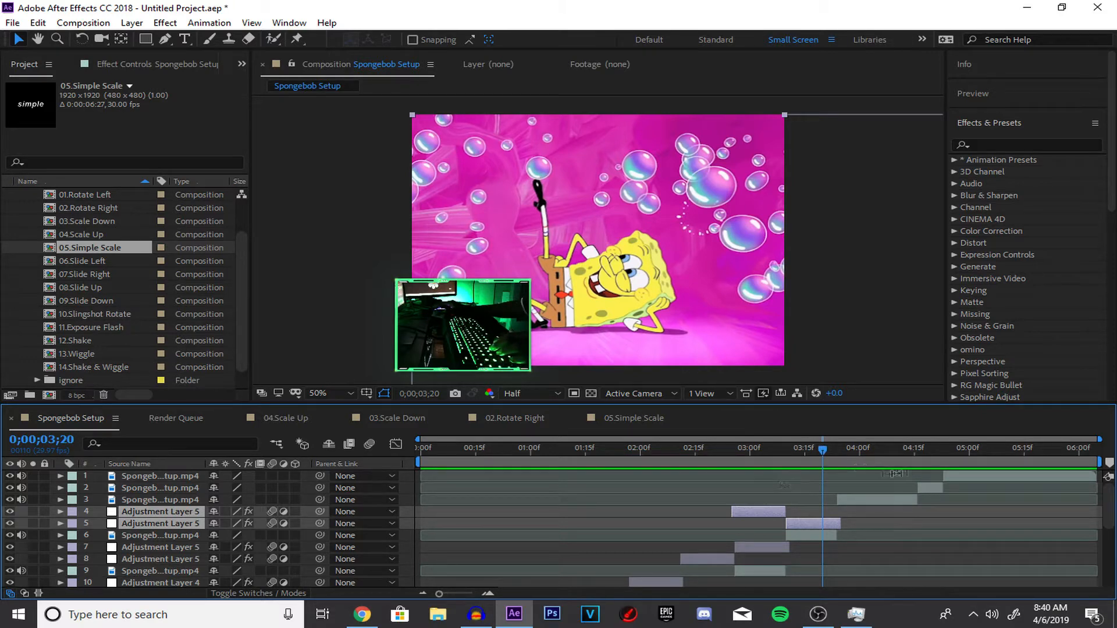
Step: Try pasting the Scale Down layers above the last clip at 0;00;04;23, and undo the paste
{"action": "left_click_drag", "start_coordinate": [827, 462], "coordinate": [944, 477]}
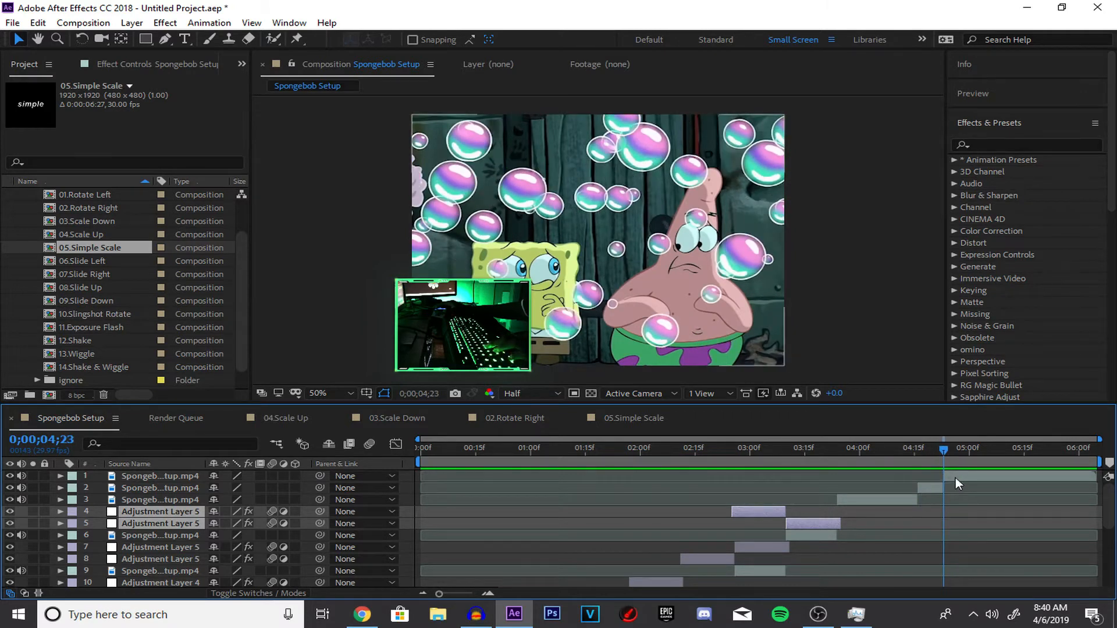
{"action": "key", "text": "ctrl+v"}
{"action": "left_click_drag", "start_coordinate": [622, 488], "coordinate": [942, 464]}
{"action": "key", "text": "ctrl+z"}
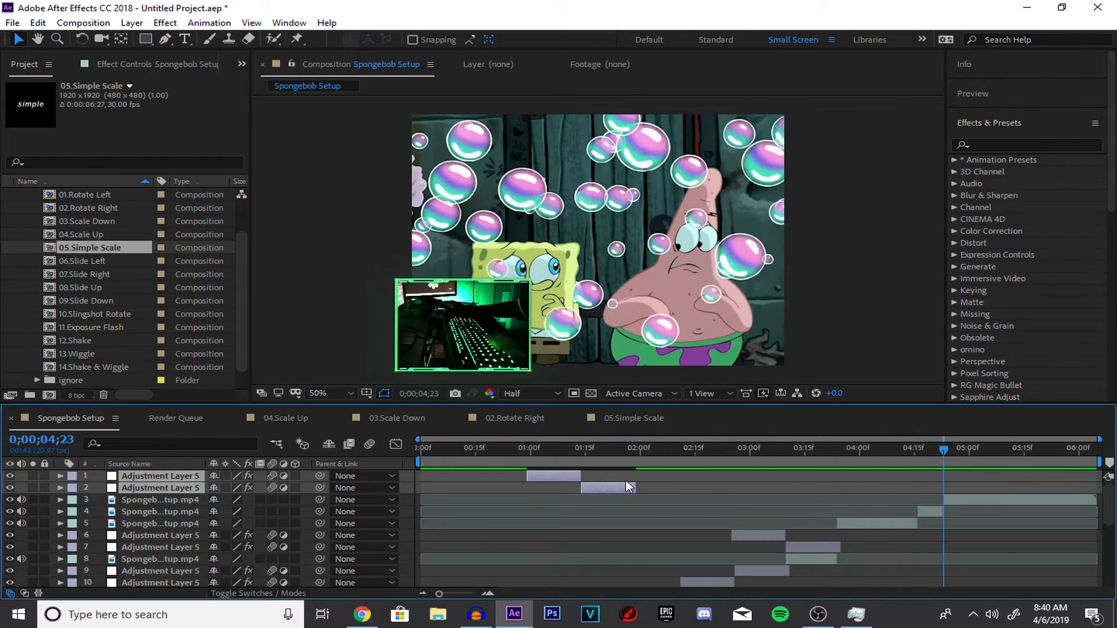
{"action": "key", "text": "ctrl+z"}
Step: Bring the playhead to the seventh cut at 0;00;03;24 and copy both Slide Up layers from the 08.Slide Up composition
{"action": "left_click_drag", "start_coordinate": [686, 459], "coordinate": [838, 467]}
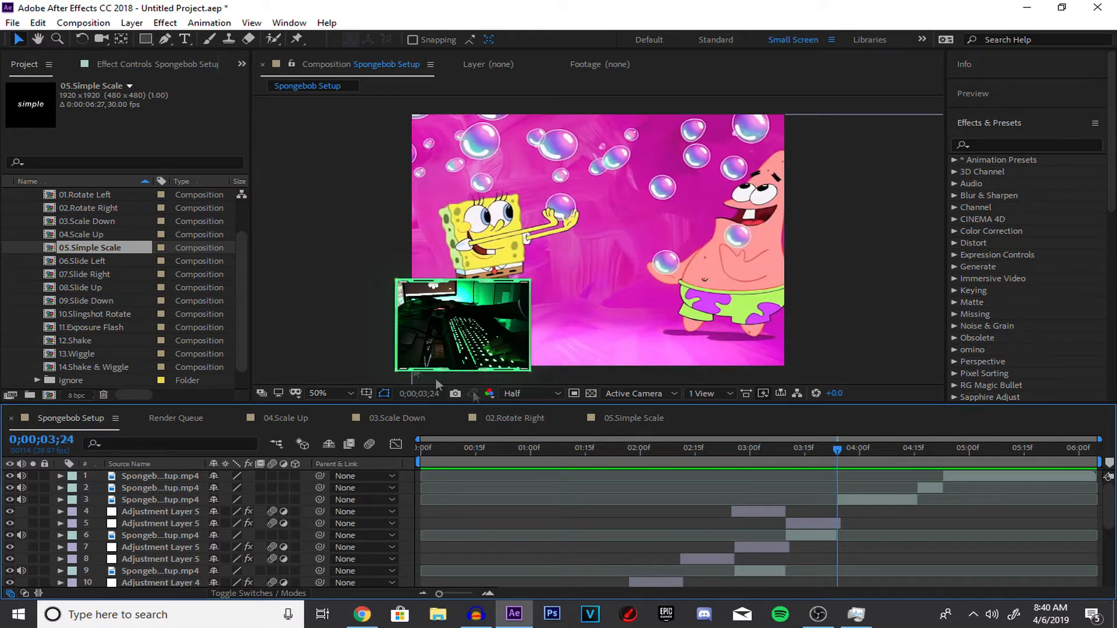
{"action": "left_click_drag", "start_coordinate": [745, 462], "coordinate": [837, 460]}
{"action": "scroll", "coordinate": [126, 326], "scroll_direction": "up", "scroll_amount": 1}
{"action": "double_click", "coordinate": [92, 330]}
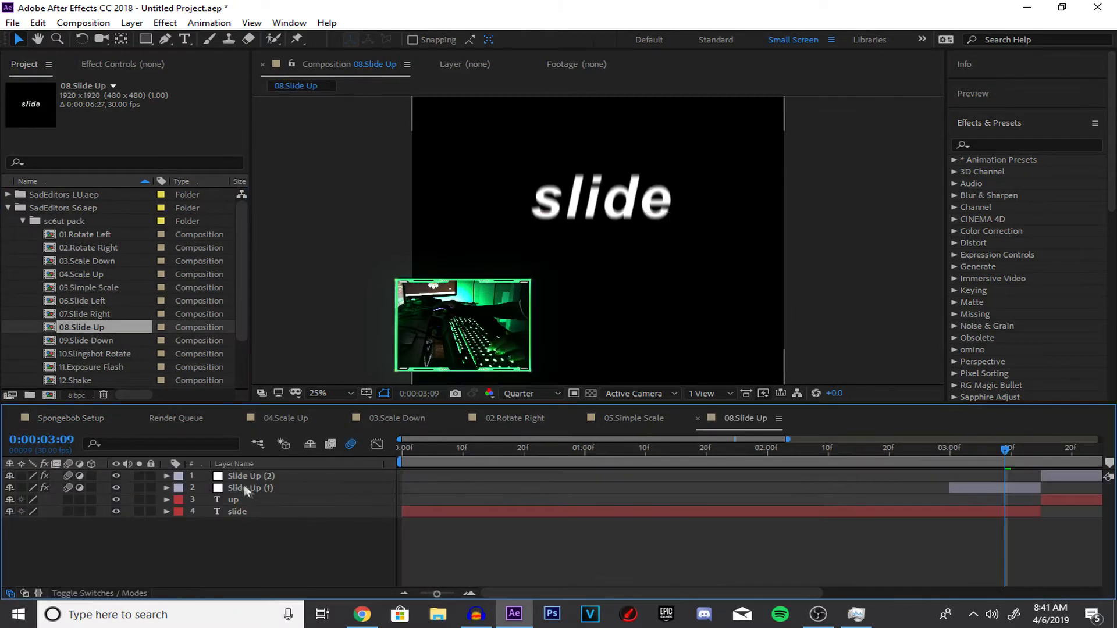
{"action": "left_click", "coordinate": [239, 487]}
{"action": "left_click", "coordinate": [239, 476], "text": "shift"}
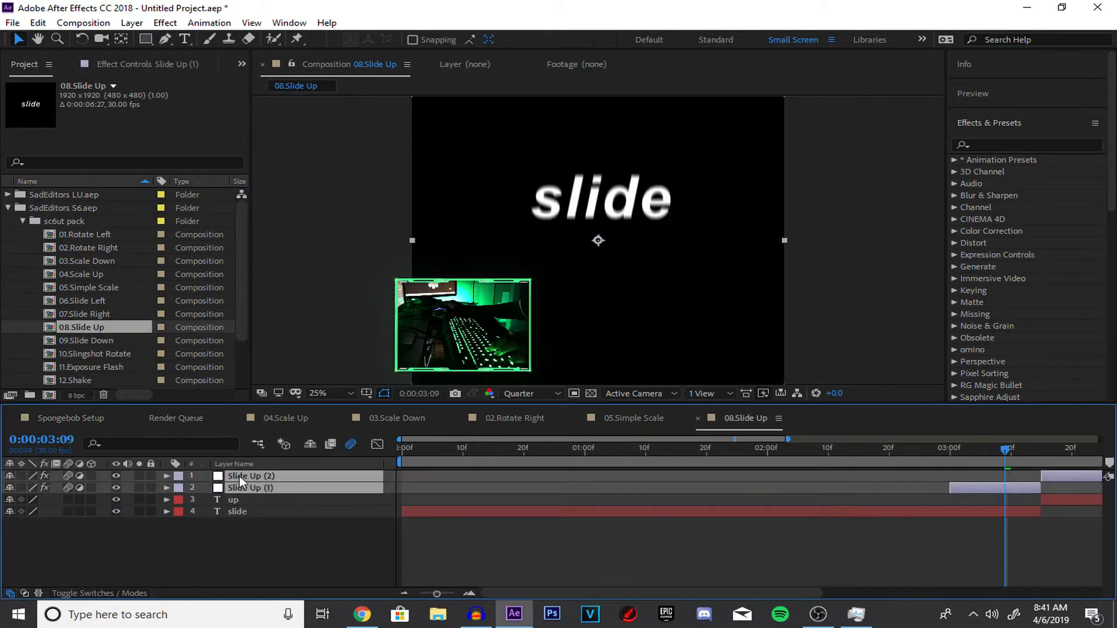
Step: Paste the Slide Up layers above the eighth clip in Spongebob Setup and align their meeting point with the cut at 0;00;03;24
{"action": "left_click", "coordinate": [75, 415]}
{"action": "left_click_drag", "start_coordinate": [813, 512], "coordinate": [847, 515]}
{"action": "key", "text": "="}
{"action": "key", "text": "="}
{"action": "key", "text": "="}
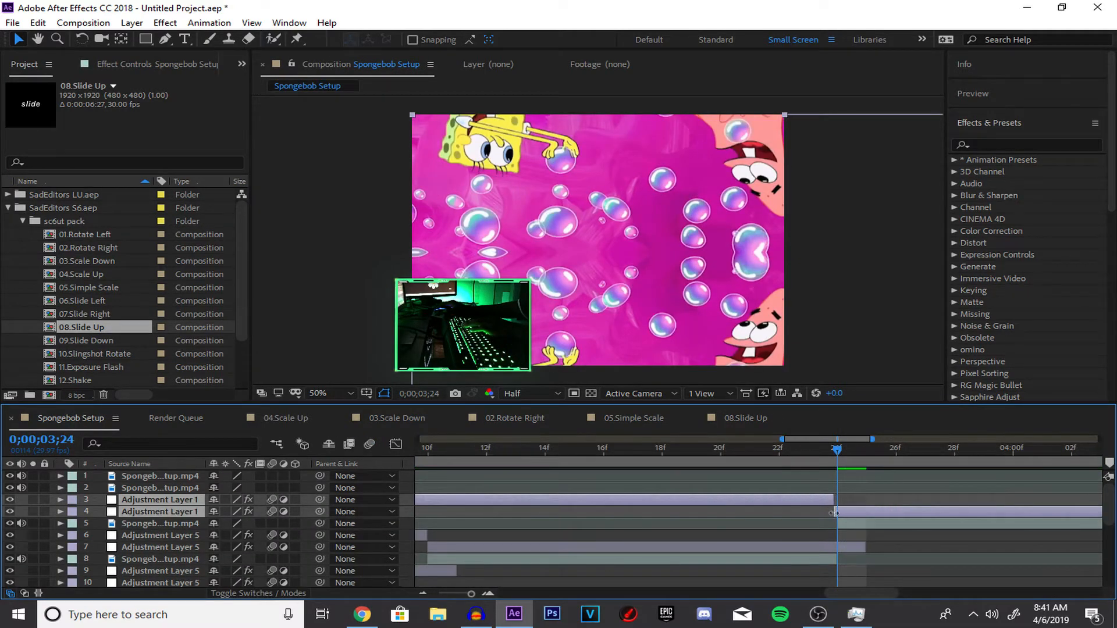
Step: Play back the seventh cut to review the Slide Up transition
{"action": "key", "text": "minus"}
{"action": "key", "text": "minus"}
{"action": "left_click_drag", "start_coordinate": [823, 462], "coordinate": [695, 464]}
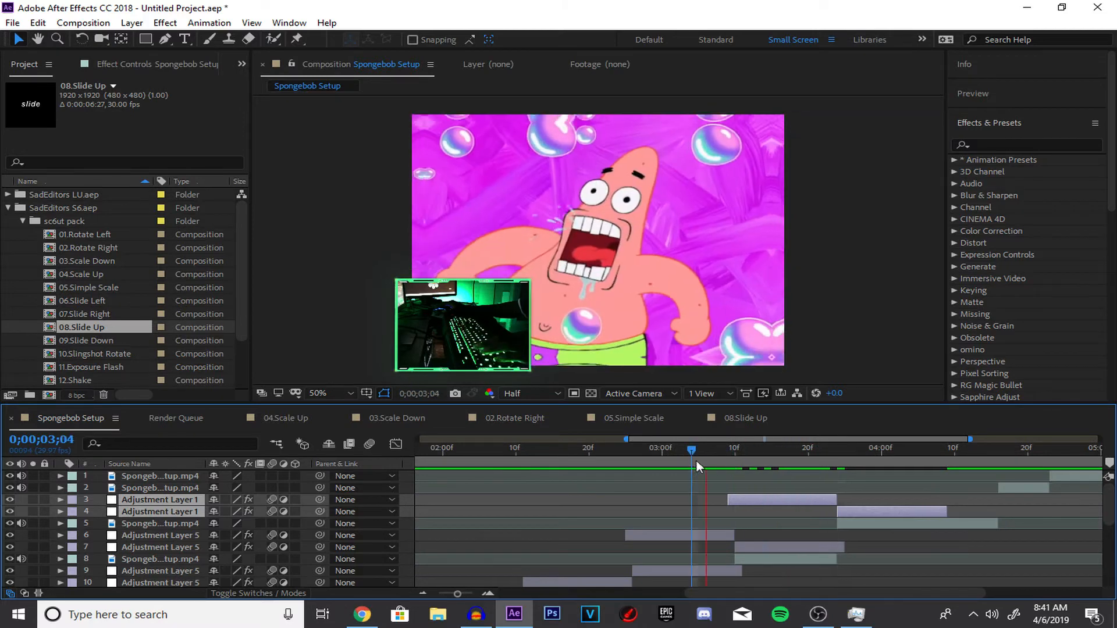
{"action": "key", "text": "space"}
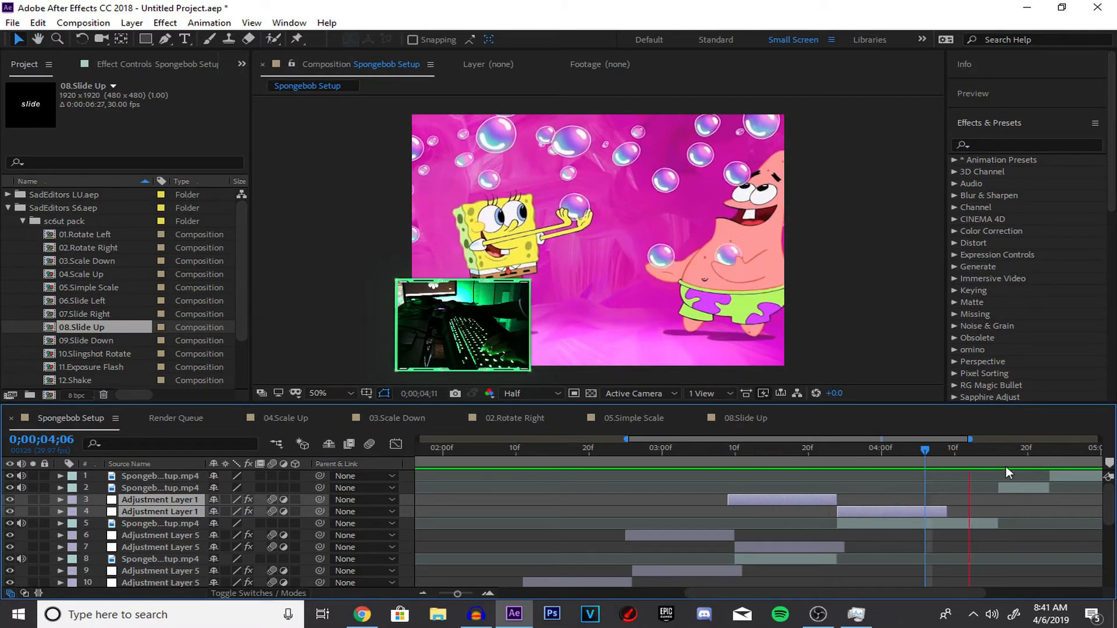
{"action": "left_click", "coordinate": [896, 455]}
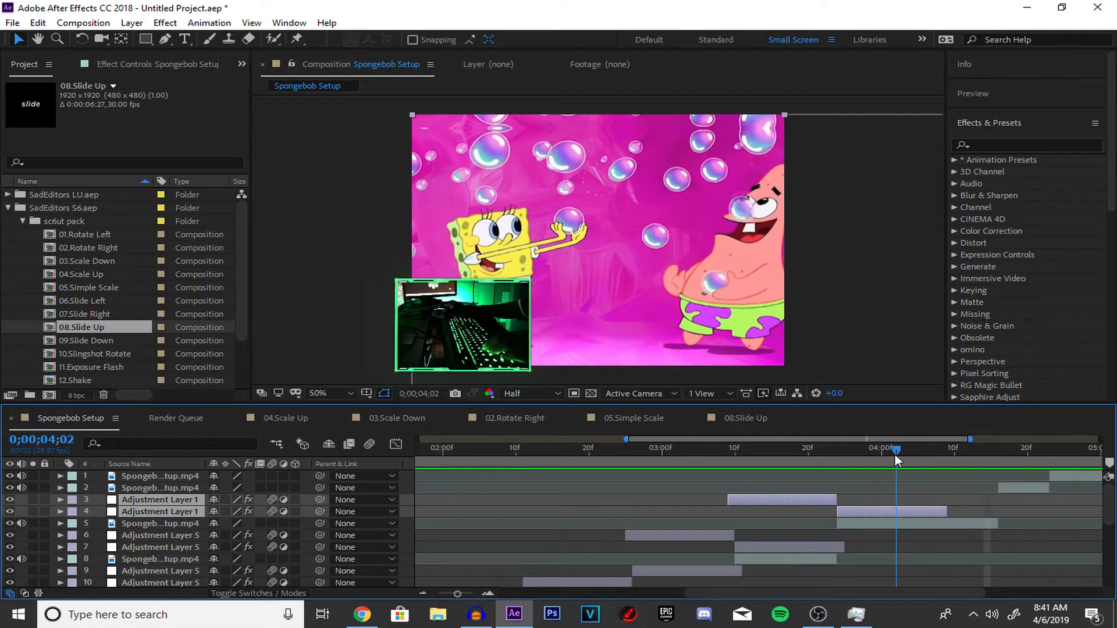
{"action": "key", "text": "space"}
Step: Preview the Simple Scale transition at the fifth cut and select both of its layers for copying
{"action": "left_click", "coordinate": [999, 463]}
{"action": "scroll", "coordinate": [935, 501], "scroll_direction": "down", "scroll_amount": 2}
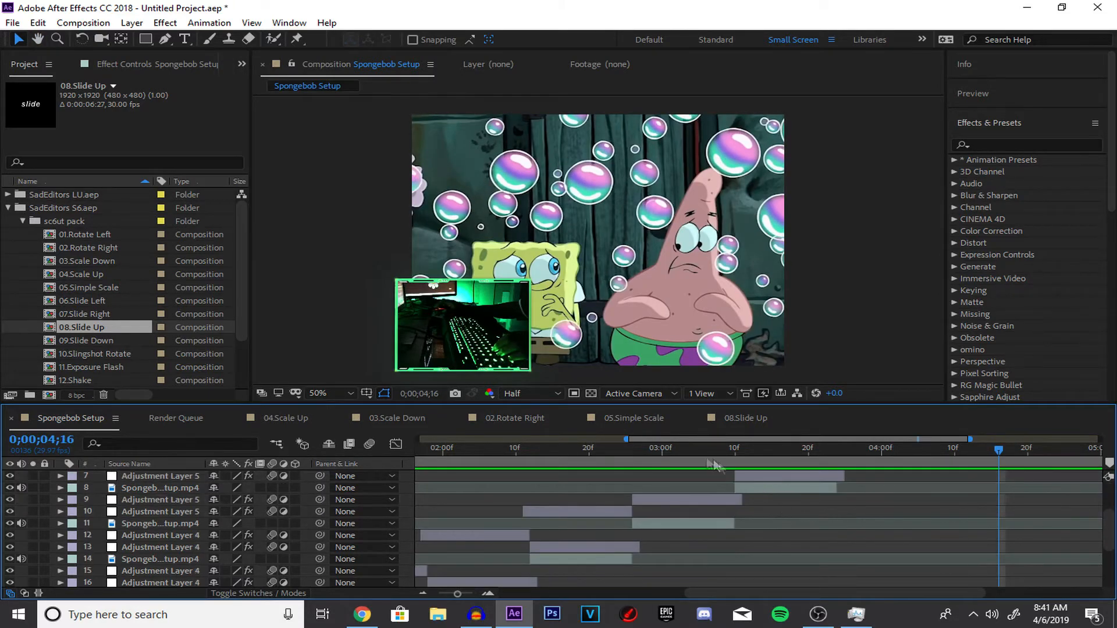
{"action": "left_click", "coordinate": [599, 457]}
{"action": "key", "text": "space"}
{"action": "left_click", "coordinate": [626, 511]}
{"action": "left_click", "coordinate": [643, 501], "text": "shift"}
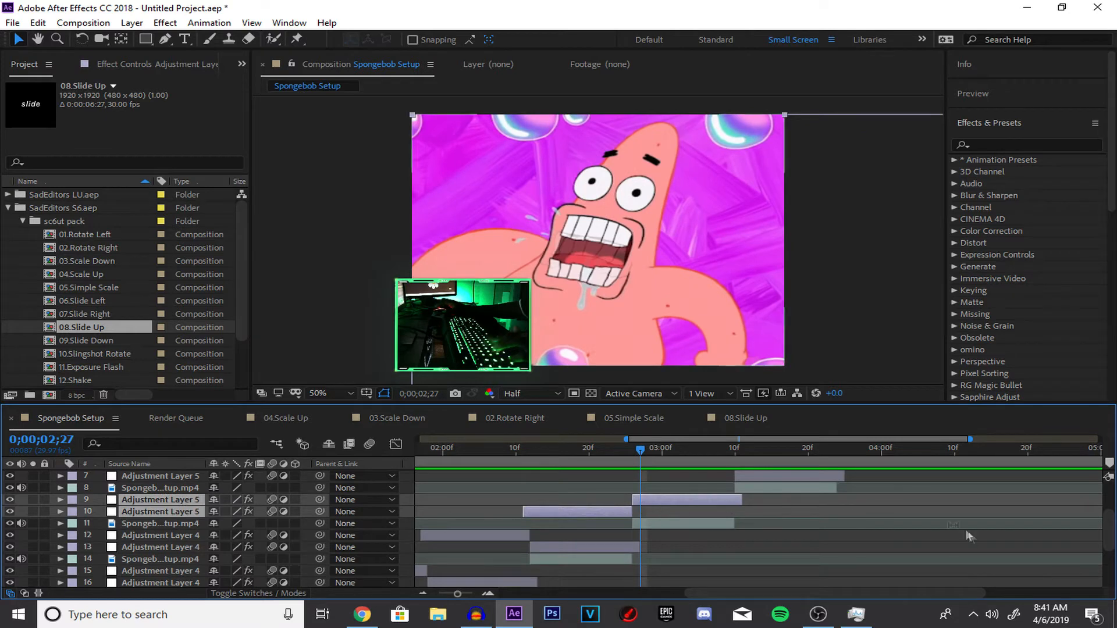
Step: Paste the Simple Scale layers above the ninth clip and align their meeting point with the eighth cut at 0;00;04;16
{"action": "scroll", "coordinate": [966, 518], "scroll_direction": "up", "scroll_amount": 2}
{"action": "left_click_drag", "start_coordinate": [966, 463], "coordinate": [999, 464]}
{"action": "left_click", "coordinate": [1014, 490]}
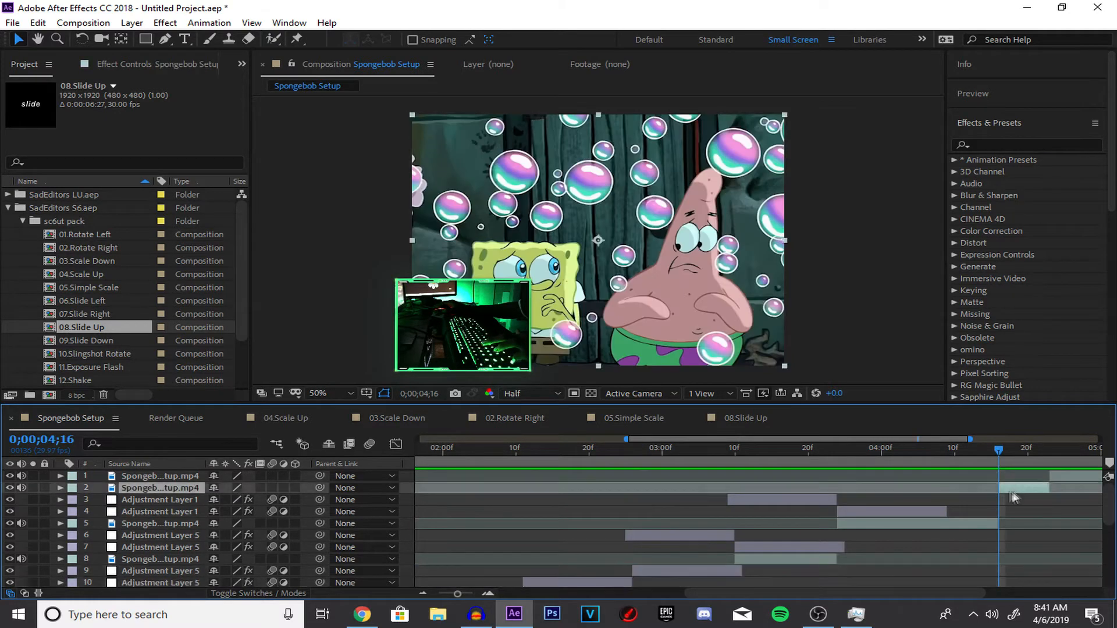
{"action": "key", "text": "ctrl+v"}
{"action": "left_click_drag", "start_coordinate": [687, 501], "coordinate": [1053, 517]}
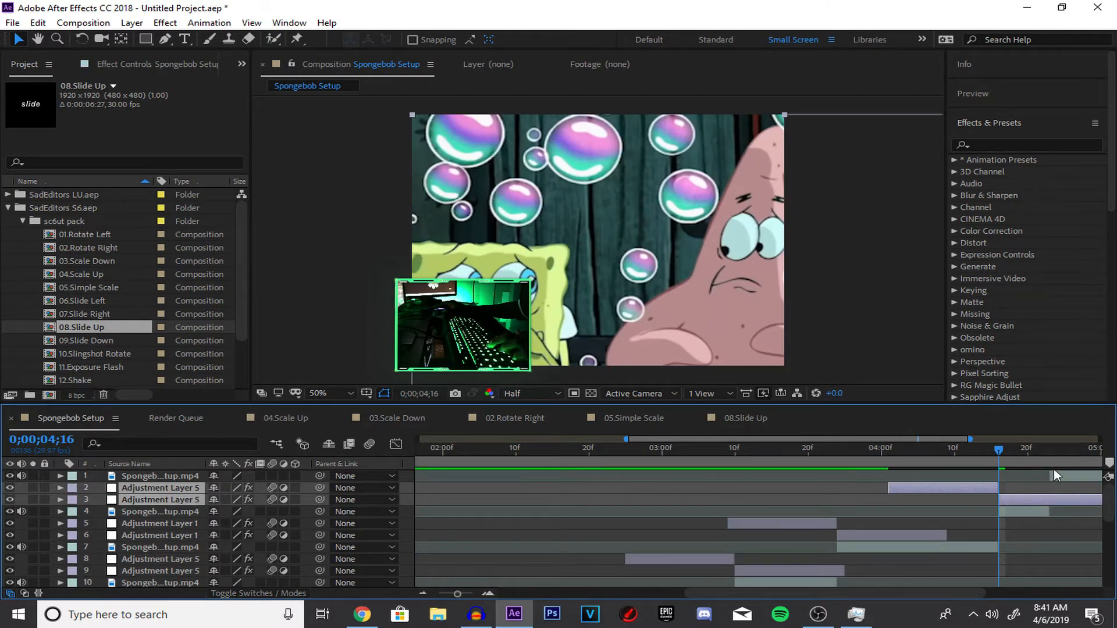
Step: Paste the Simple Scale layers above the last clip and align their meeting point with the final cut at 0;00;04;23
{"action": "left_click", "coordinate": [1051, 451]}
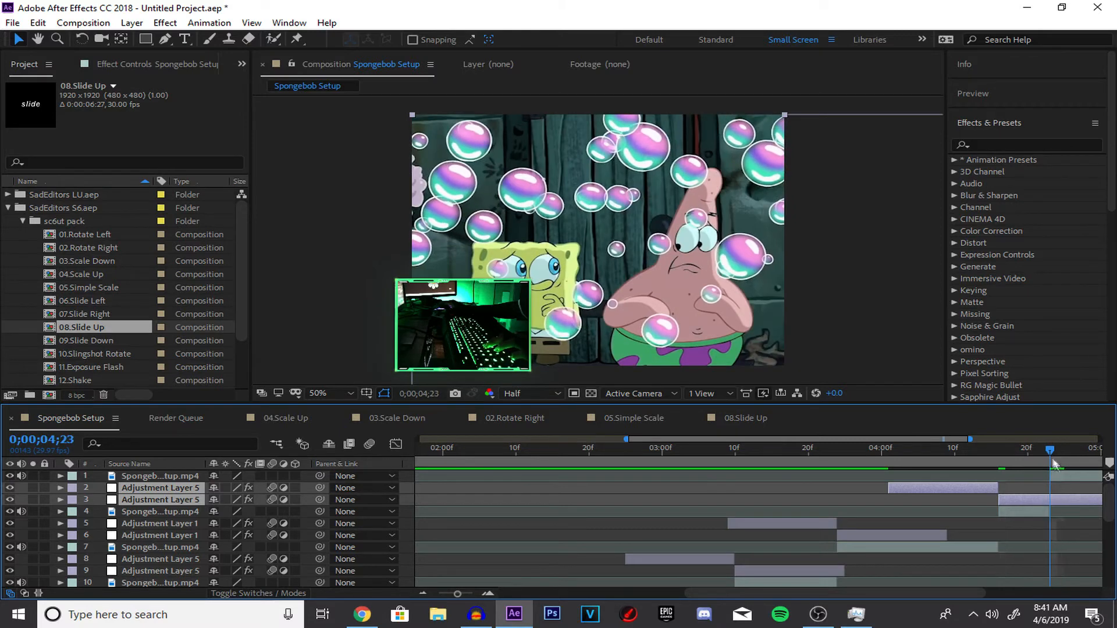
{"action": "key", "text": "ctrl+v"}
{"action": "left_click_drag", "start_coordinate": [757, 491], "coordinate": [851, 486]}
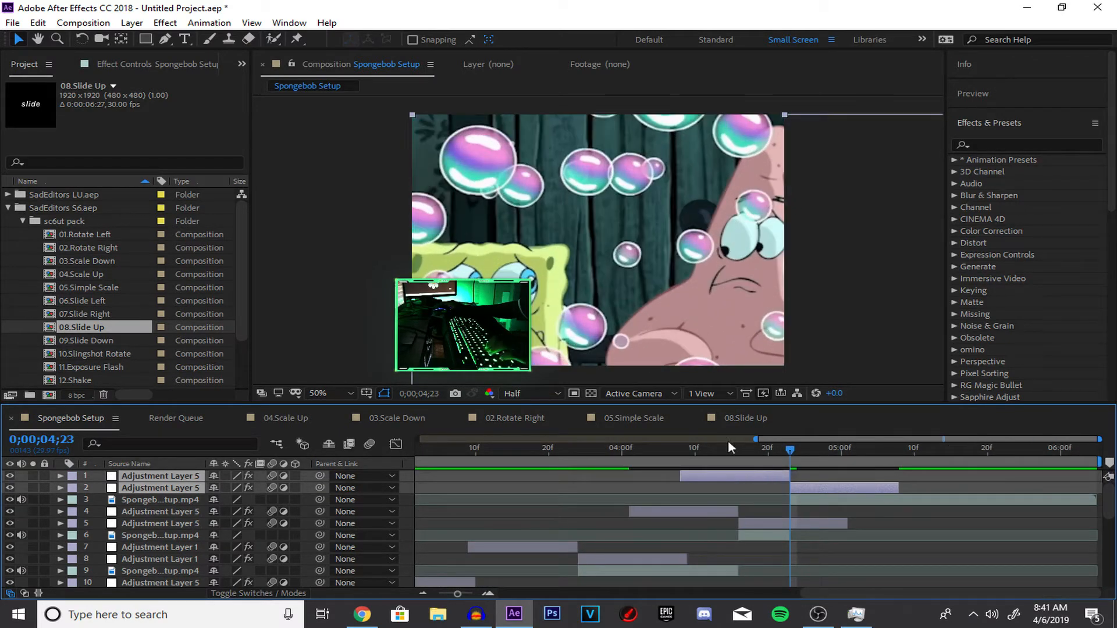
Step: Play back the last cuts to review the two Simple Scale transitions
{"action": "left_click", "coordinate": [628, 450]}
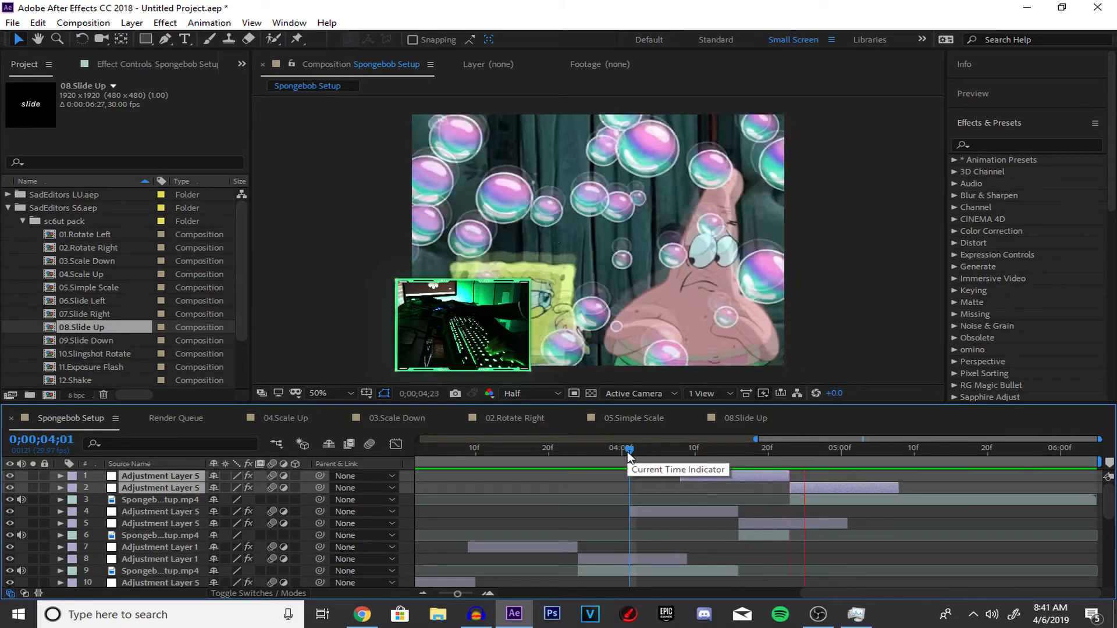
{"action": "left_click_drag", "start_coordinate": [628, 455], "coordinate": [497, 470]}
{"action": "key", "text": "space"}
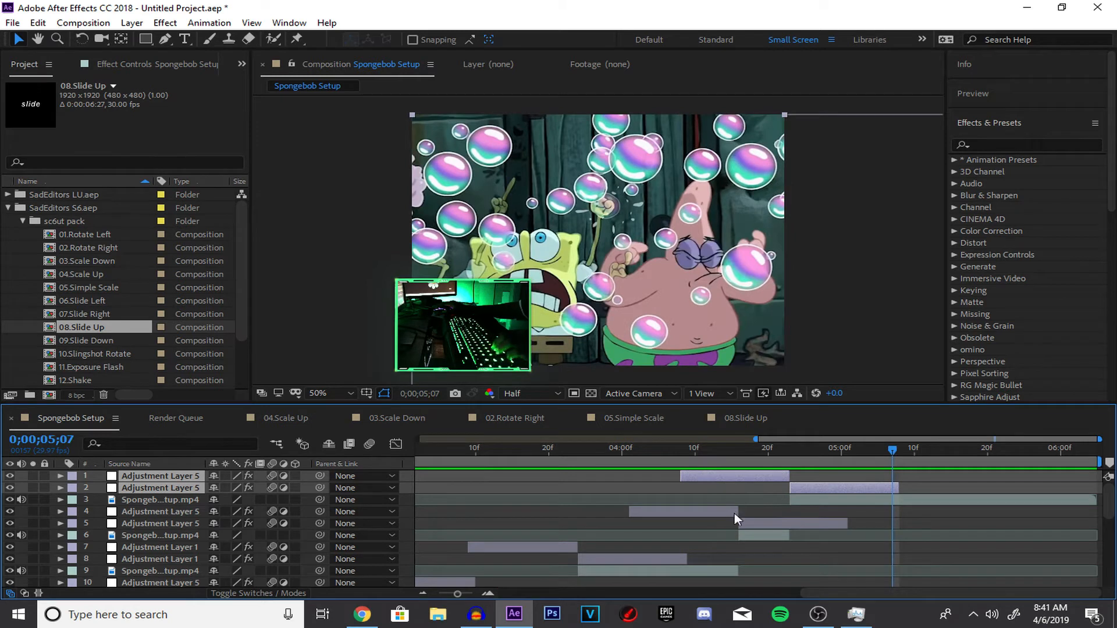
Step: Open the 10.Slingshot Rotate composition and select the Slingshot Right (1) and Slingshot Right (2) layers for copying
{"action": "left_click", "coordinate": [730, 516]}
{"action": "left_click", "coordinate": [745, 525], "text": "shift"}
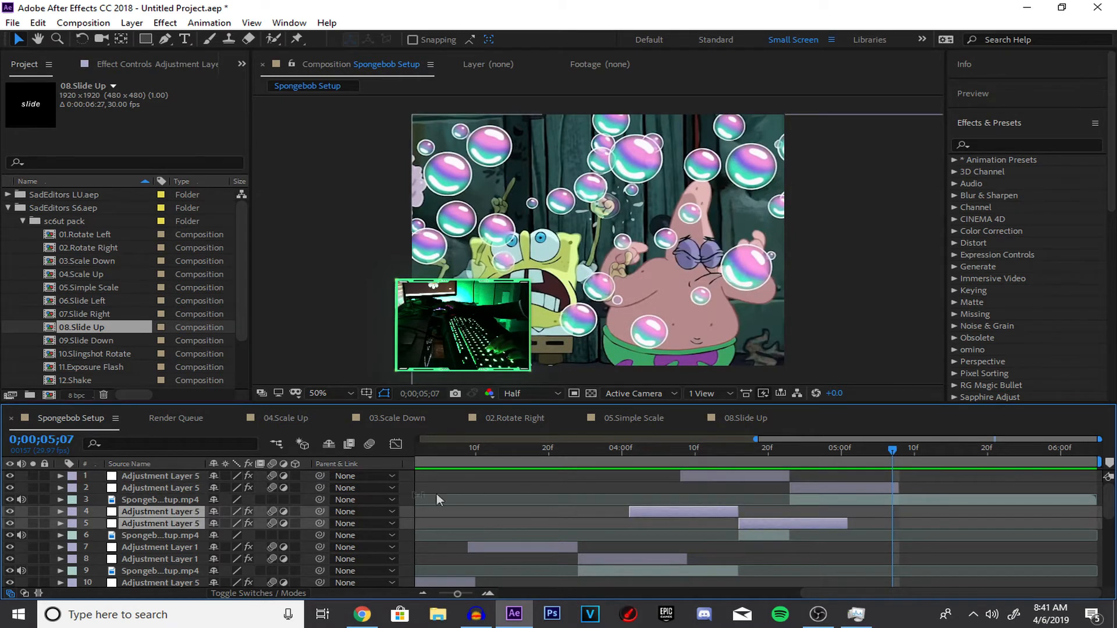
{"action": "scroll", "coordinate": [88, 349], "scroll_direction": "down", "scroll_amount": 1}
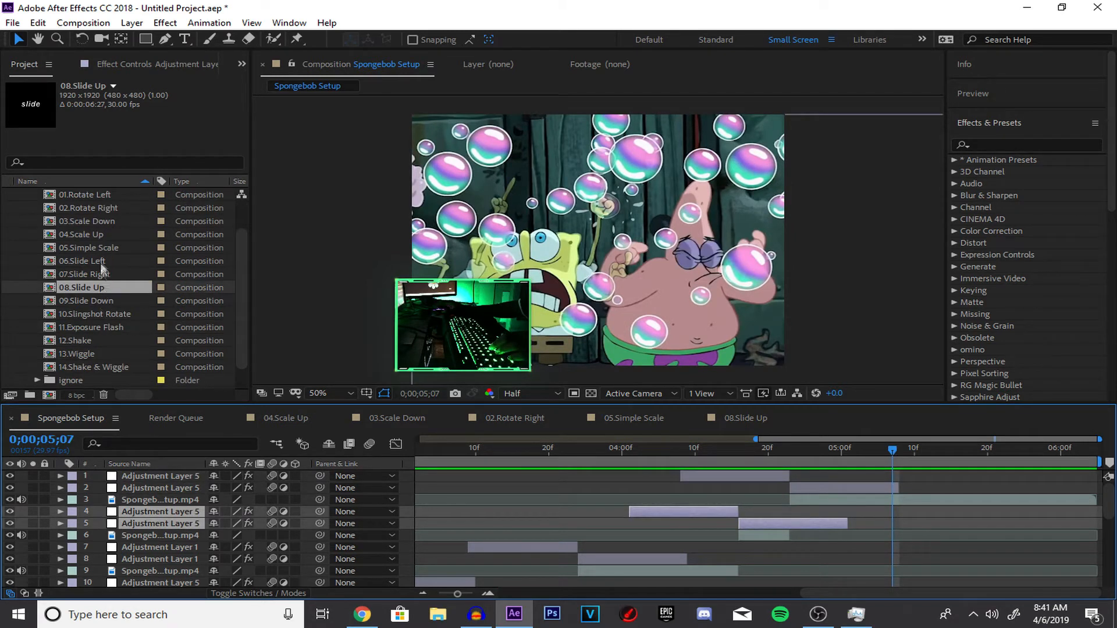
{"action": "double_click", "coordinate": [95, 315]}
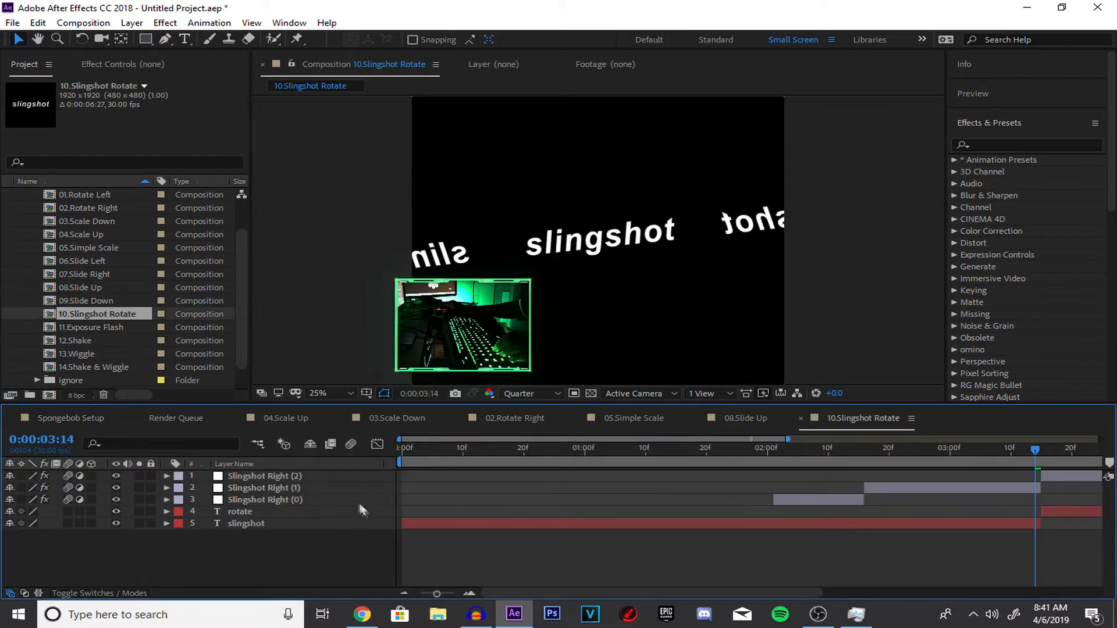
{"action": "left_click", "coordinate": [250, 487]}
{"action": "left_click", "coordinate": [255, 474], "text": "shift"}
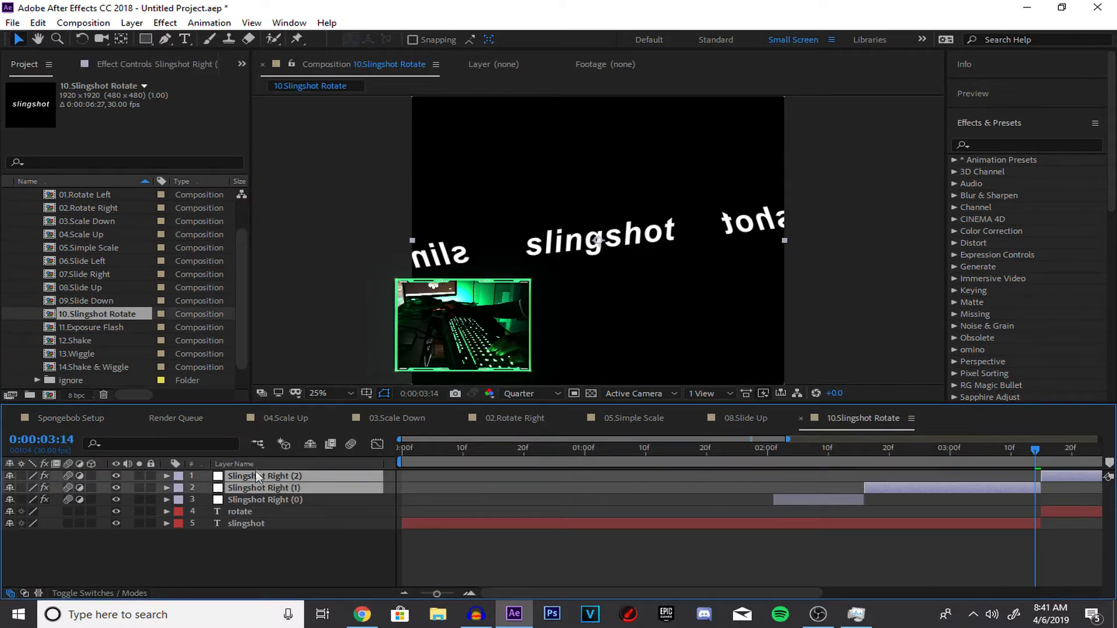
Step: Paste the Slingshot Right layers into Spongebob Setup, align their meeting point with the eighth cut at 0;00;04;16 and stack them above the last clip
{"action": "left_click", "coordinate": [68, 418]}
{"action": "left_click_drag", "start_coordinate": [606, 448], "coordinate": [581, 456]}
{"action": "left_click", "coordinate": [609, 573]}
{"action": "key", "text": "ctrl+v"}
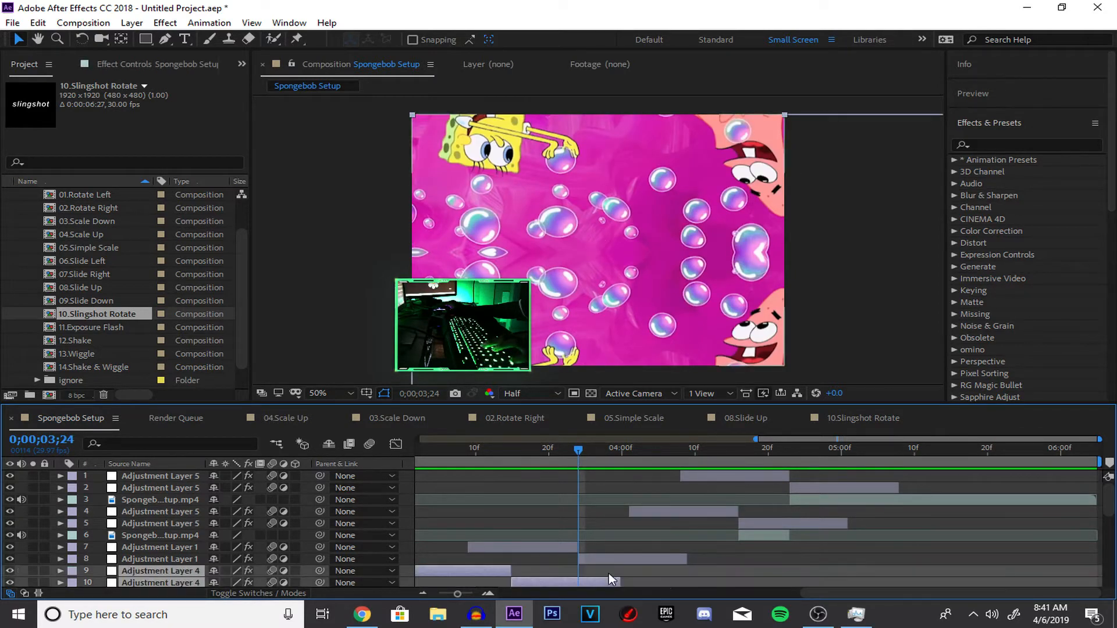
{"action": "scroll", "coordinate": [665, 577], "scroll_direction": "down", "scroll_amount": 2}
{"action": "left_click_drag", "start_coordinate": [597, 512], "coordinate": [826, 512]}
{"action": "left_click_drag", "start_coordinate": [181, 500], "coordinate": [177, 535]}
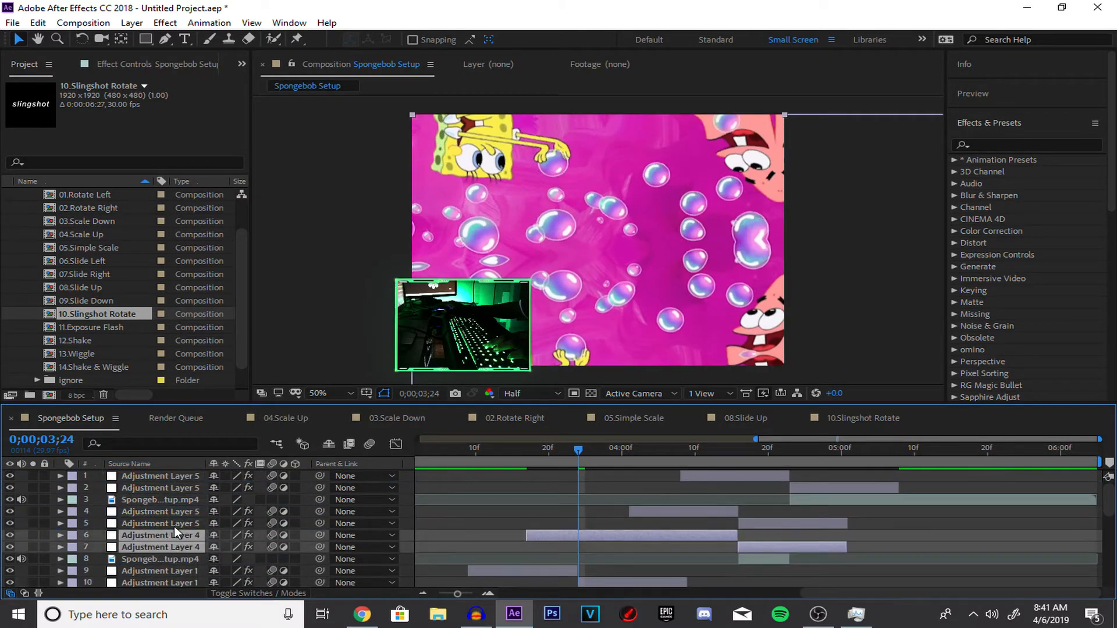
{"action": "left_click", "coordinate": [739, 465]}
{"action": "scroll", "coordinate": [747, 560], "scroll_direction": "up", "scroll_amount": 3}
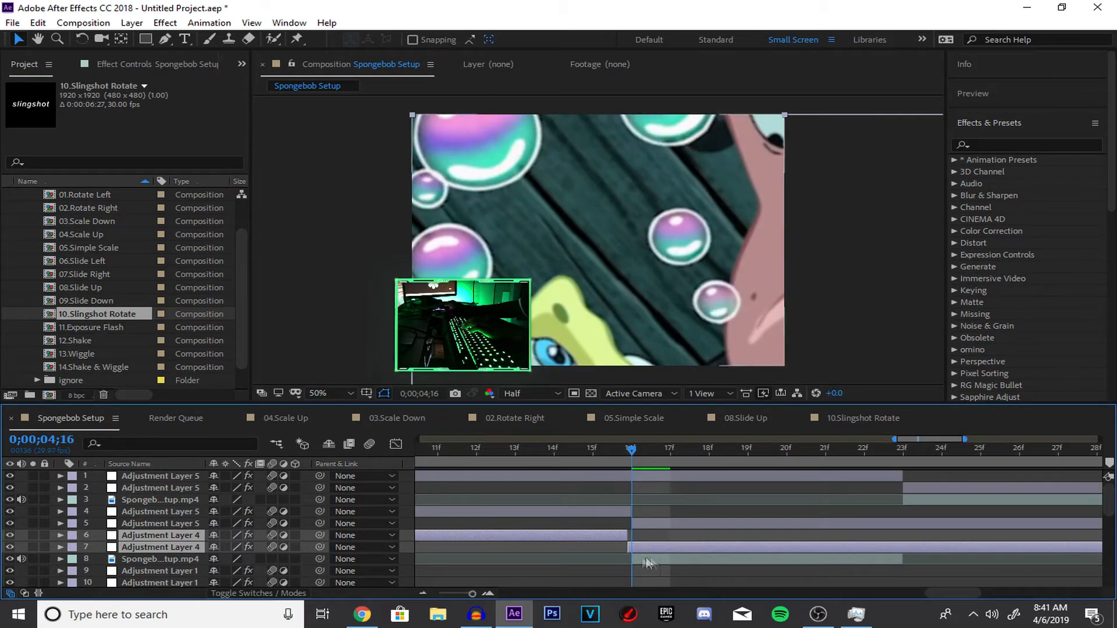
{"action": "scroll", "coordinate": [626, 536], "scroll_direction": "down", "scroll_amount": 3}
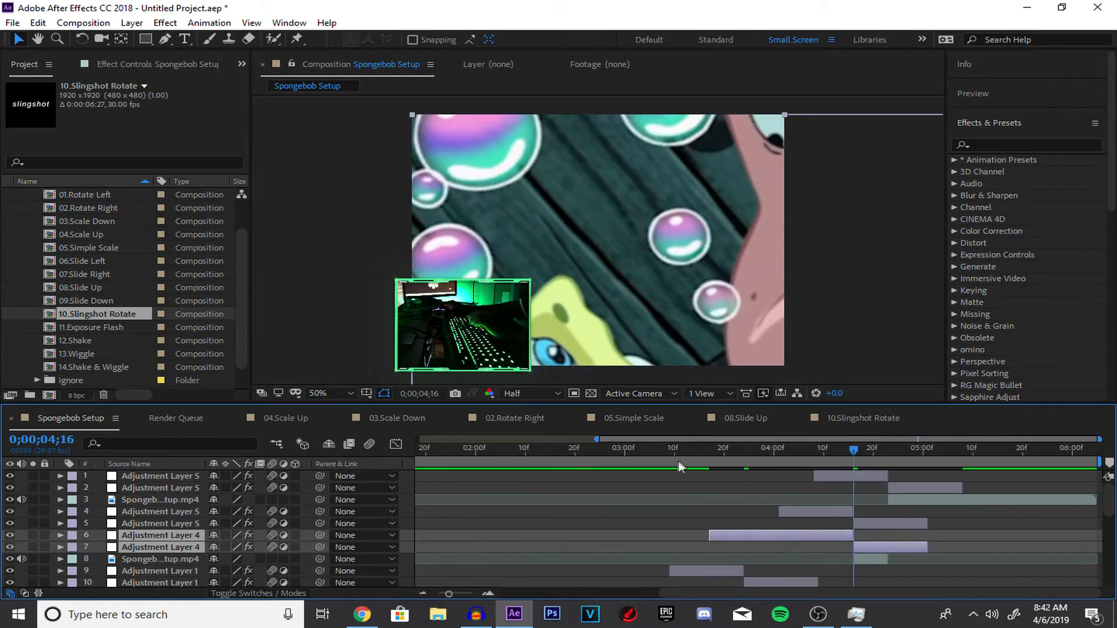
{"action": "left_click_drag", "start_coordinate": [162, 545], "coordinate": [157, 495]}
Step: Play back the stretch before the eighth cut to review the Slingshot Rotate transition
{"action": "left_click_drag", "start_coordinate": [812, 447], "coordinate": [670, 454]}
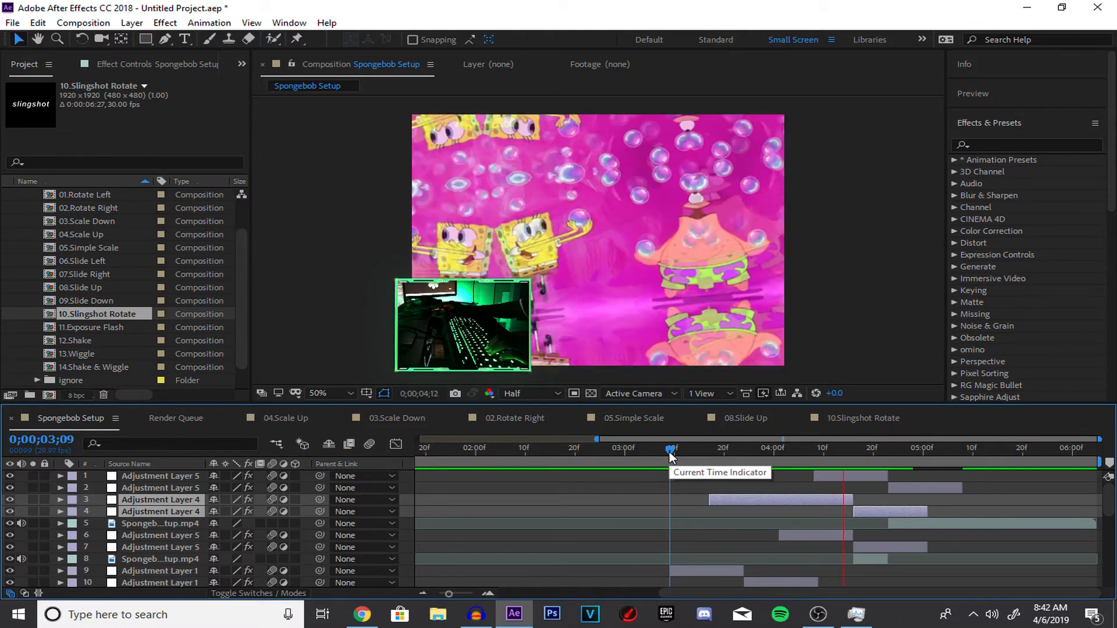
{"action": "left_click_drag", "start_coordinate": [704, 455], "coordinate": [642, 463]}
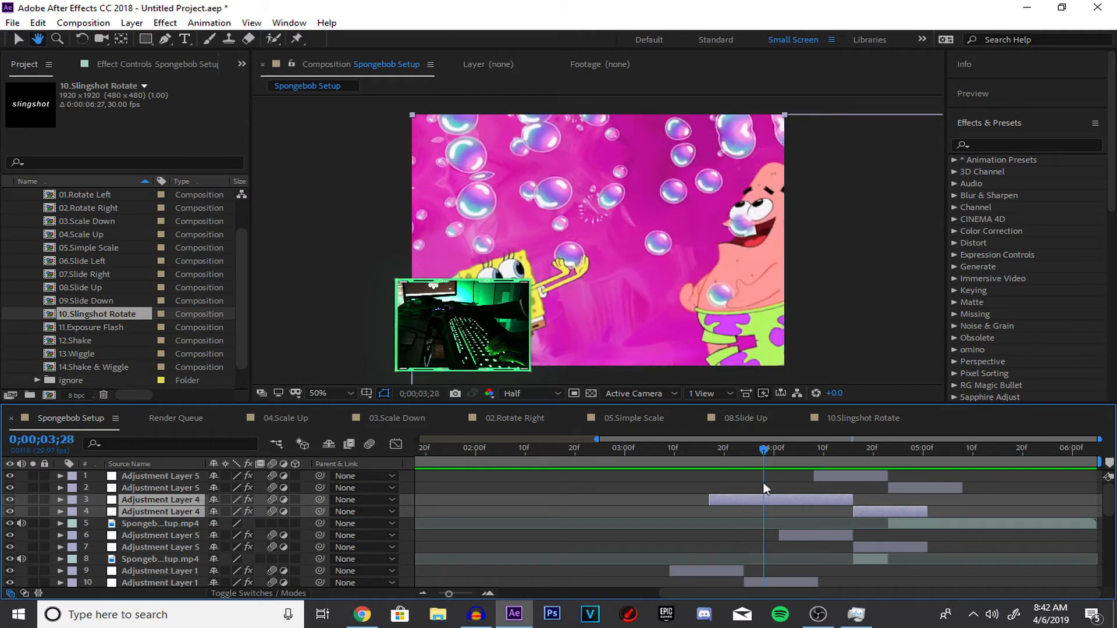
{"action": "left_click_drag", "start_coordinate": [914, 515], "coordinate": [713, 495]}
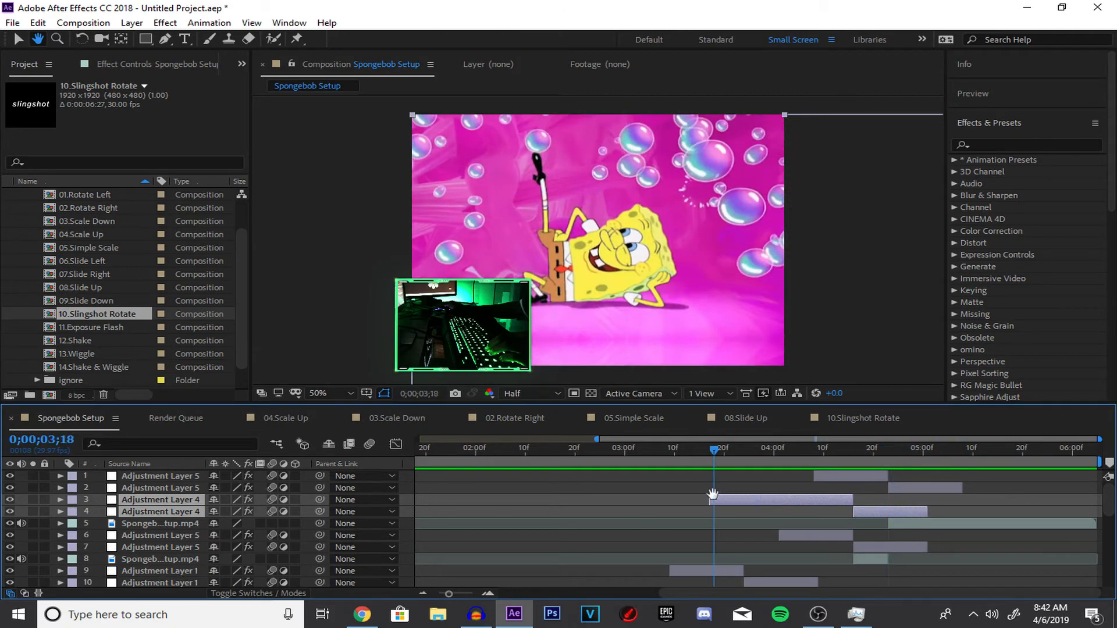
Step: Delete the two Simple Scale layers at the eighth cut and play back the end of the edit
{"action": "left_click", "coordinate": [847, 534]}
{"action": "key", "text": "Delete"}
{"action": "left_click", "coordinate": [867, 538]}
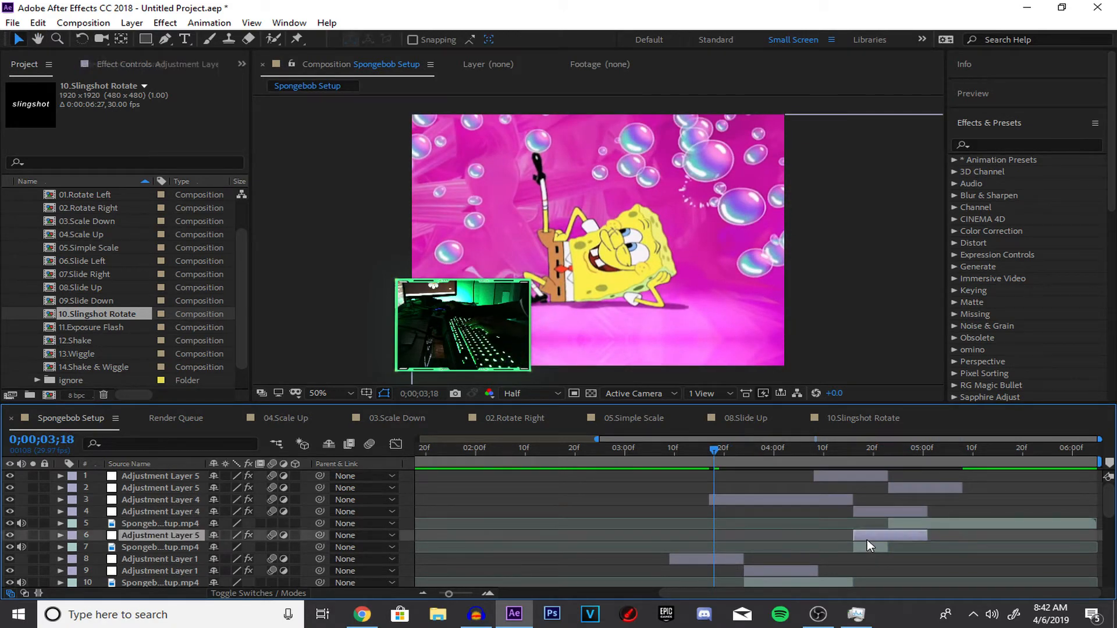
{"action": "key", "text": "Delete"}
{"action": "key", "text": "space"}
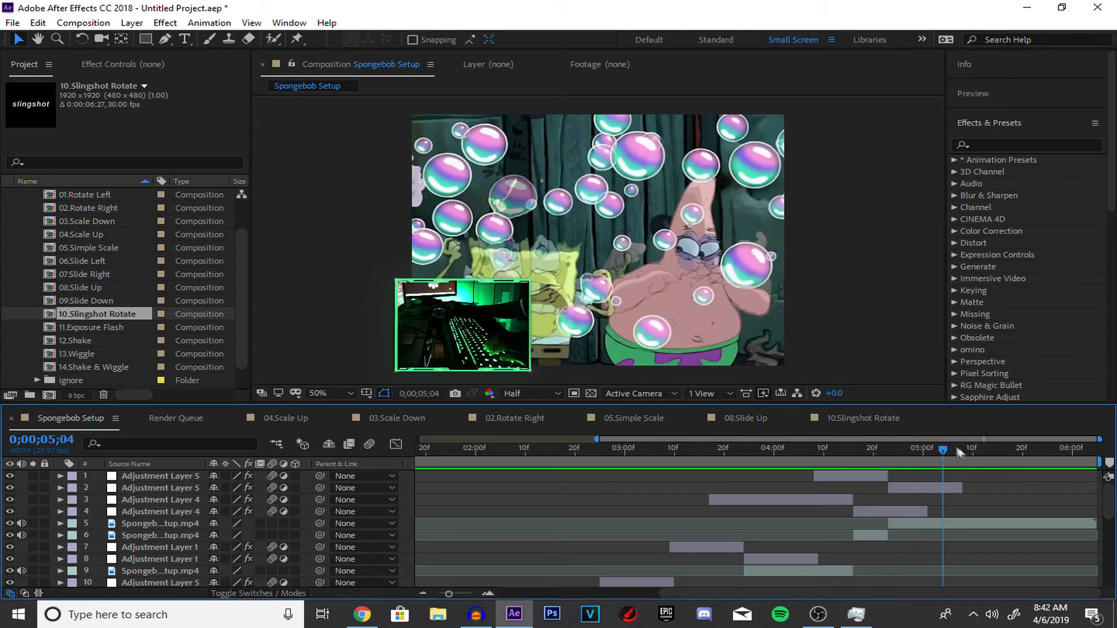
Step: Show the last clip's audio waveform and place a copy of the Simple Scale layers above that clip, meeting at 0;00;05;08
{"action": "left_click", "coordinate": [899, 488]}
{"action": "left_click", "coordinate": [885, 478], "text": "shift"}
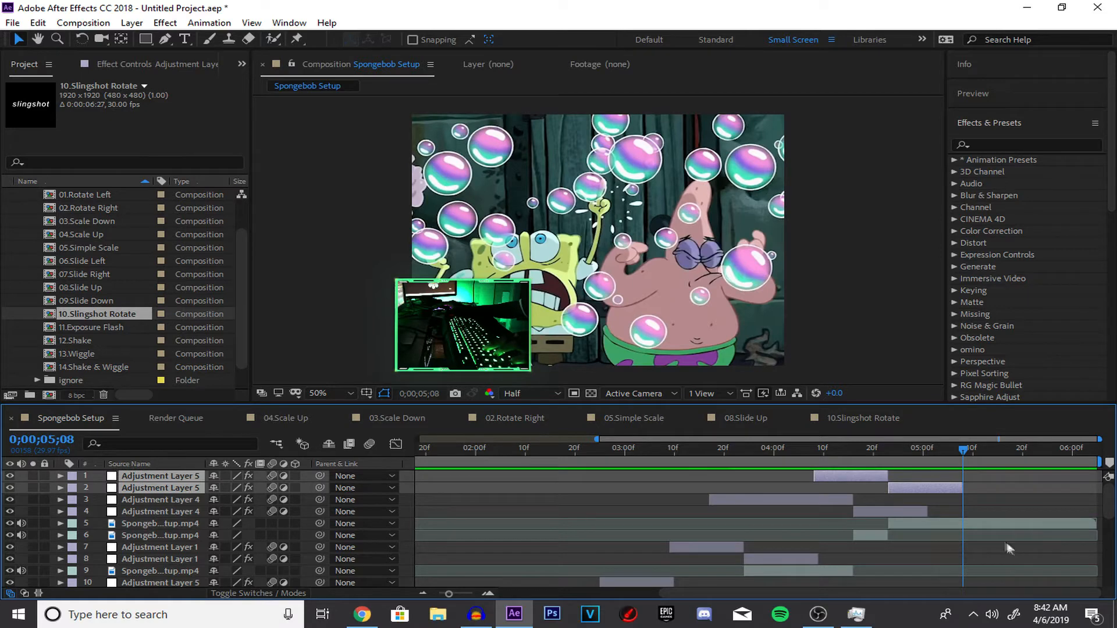
{"action": "left_click", "coordinate": [995, 526]}
{"action": "key", "text": "l"}
{"action": "key", "text": "l"}
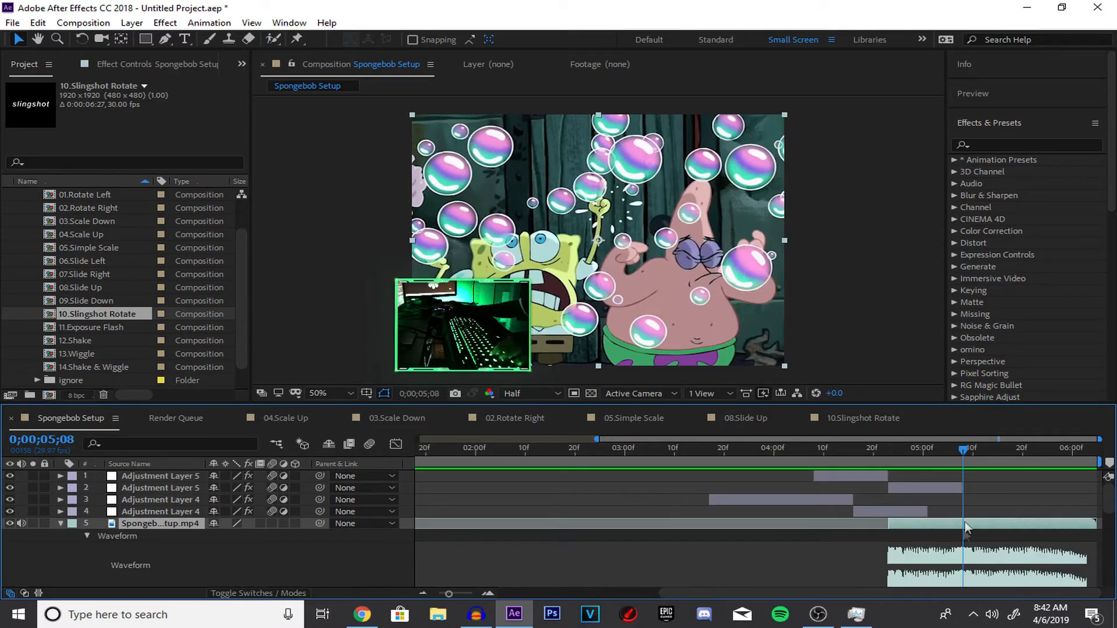
{"action": "key", "text": "ctrl+v"}
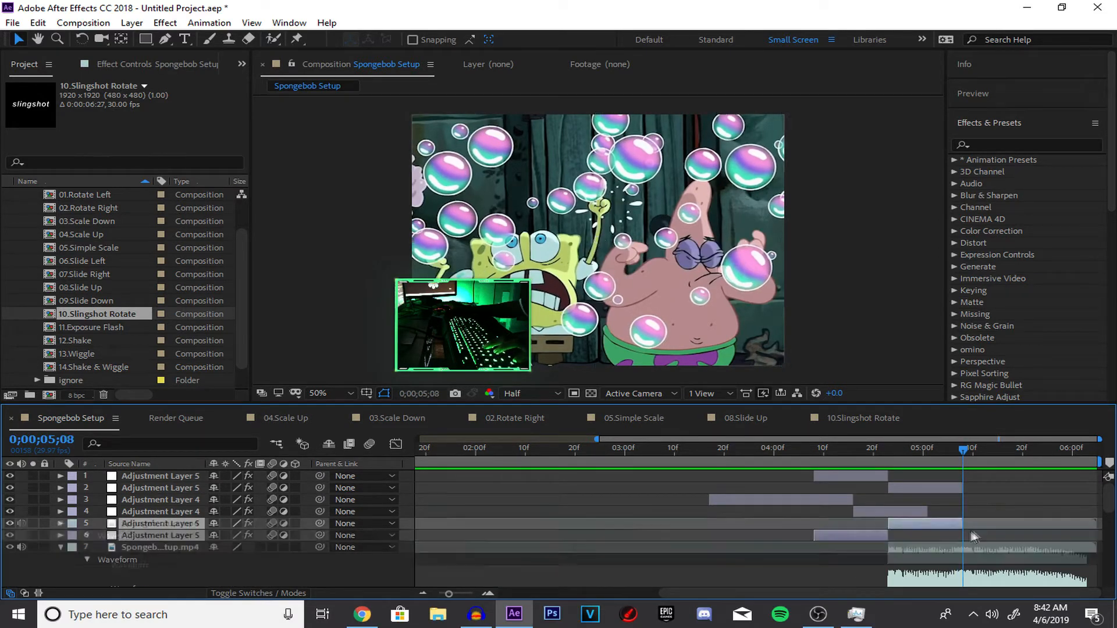
{"action": "left_click_drag", "start_coordinate": [917, 525], "coordinate": [991, 534]}
{"action": "left_click_drag", "start_coordinate": [967, 454], "coordinate": [804, 468]}
{"action": "key", "text": "space"}
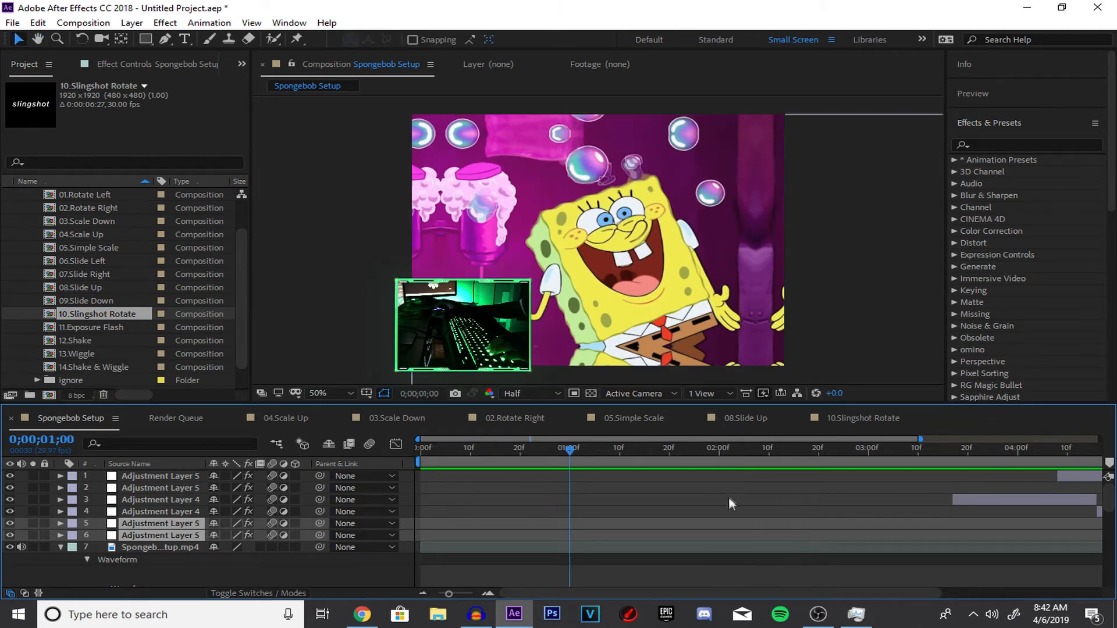
Step: Copy the adjustment layer that leads into the first cut and place it above the last clip, ending at the end of the composition
{"action": "scroll", "coordinate": [709, 512], "scroll_direction": "down", "scroll_amount": 5}
{"action": "scroll", "coordinate": [678, 539], "scroll_direction": "down", "scroll_amount": 6}
{"action": "left_click_drag", "start_coordinate": [568, 461], "coordinate": [512, 454]}
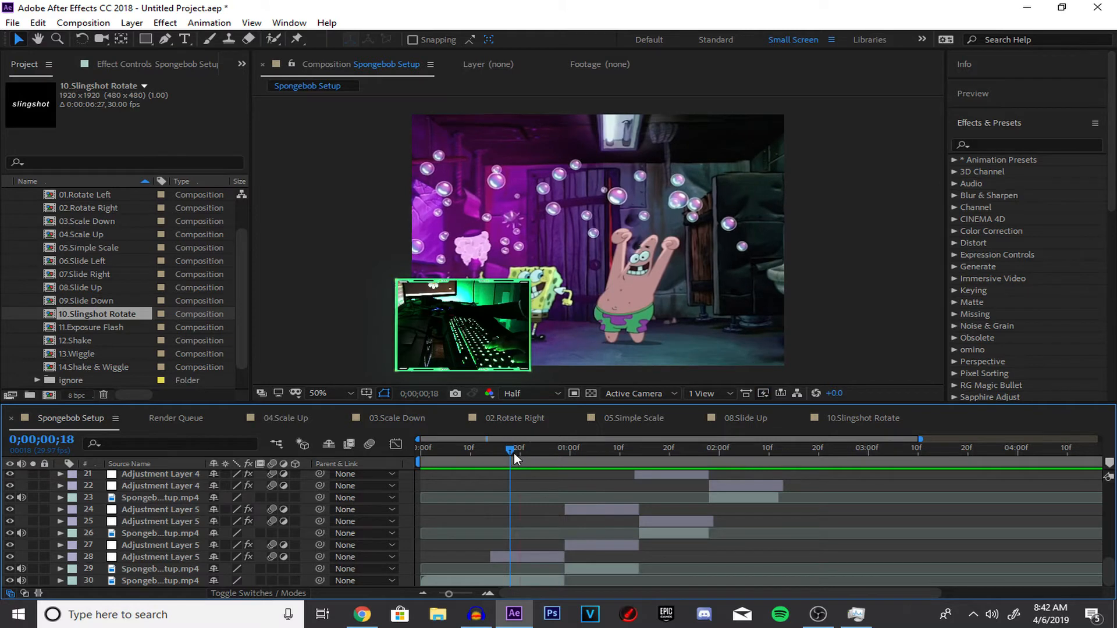
{"action": "left_click", "coordinate": [521, 559]}
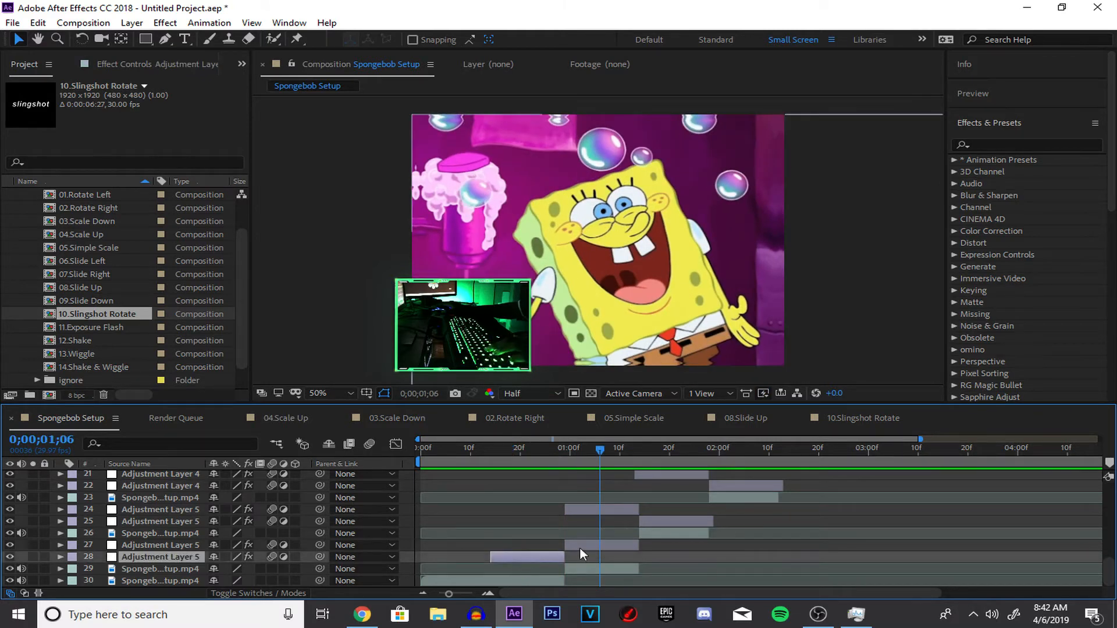
{"action": "left_click_drag", "start_coordinate": [528, 593], "coordinate": [1031, 525]}
{"action": "scroll", "coordinate": [1045, 516], "scroll_direction": "up", "scroll_amount": 6}
{"action": "scroll", "coordinate": [1071, 492], "scroll_direction": "up", "scroll_amount": 3}
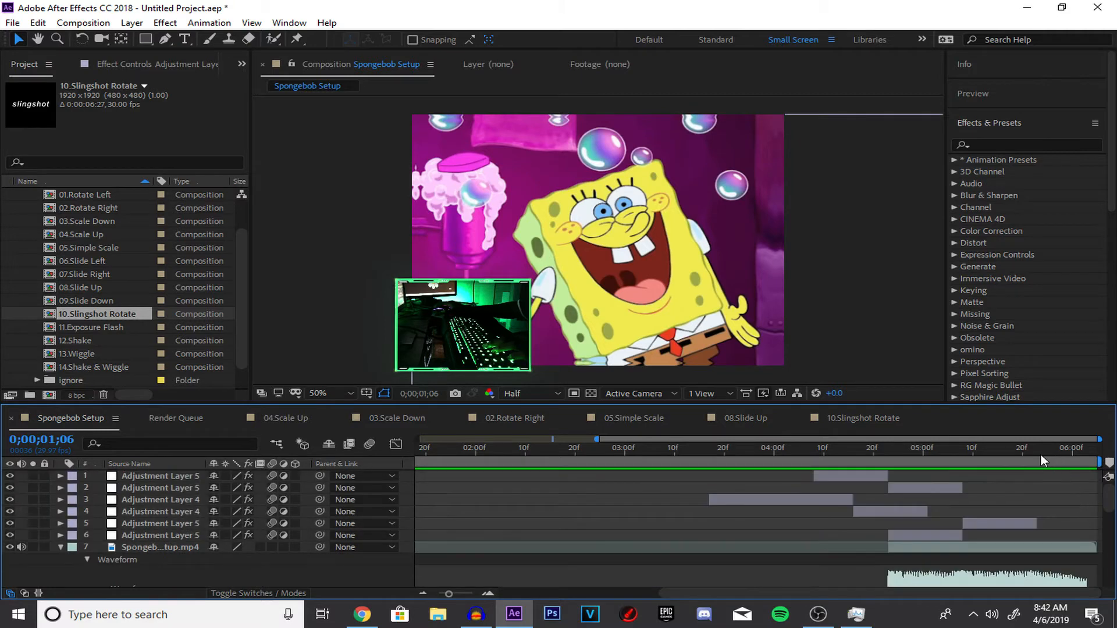
{"action": "left_click", "coordinate": [1068, 460]}
{"action": "key", "text": "ctrl+v"}
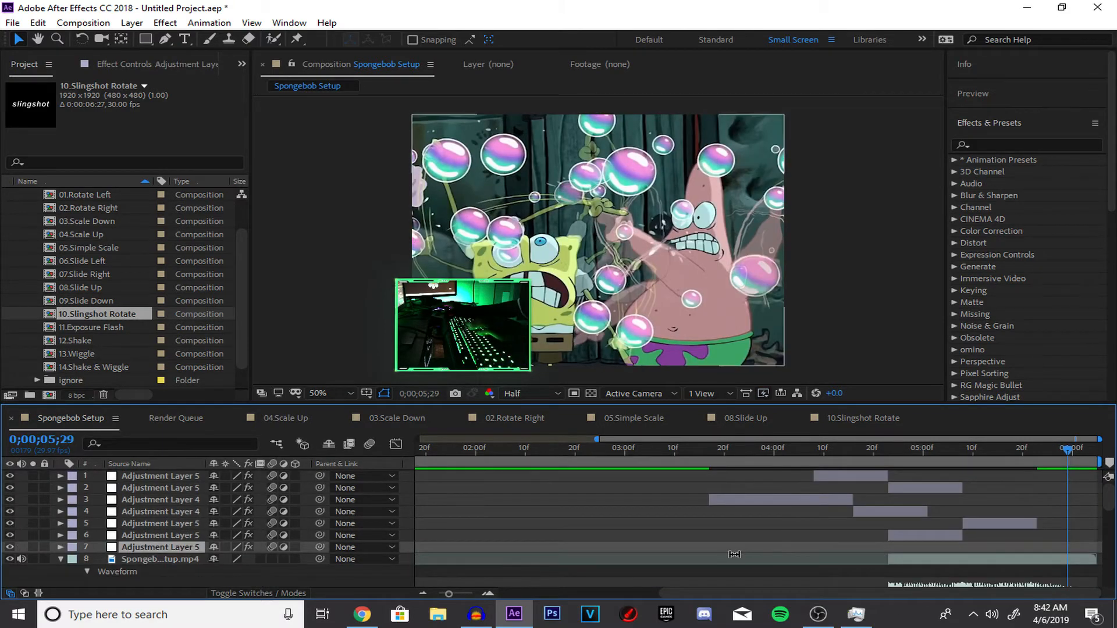
{"action": "key", "text": "minus"}
{"action": "left_click_drag", "start_coordinate": [518, 548], "coordinate": [1089, 549]}
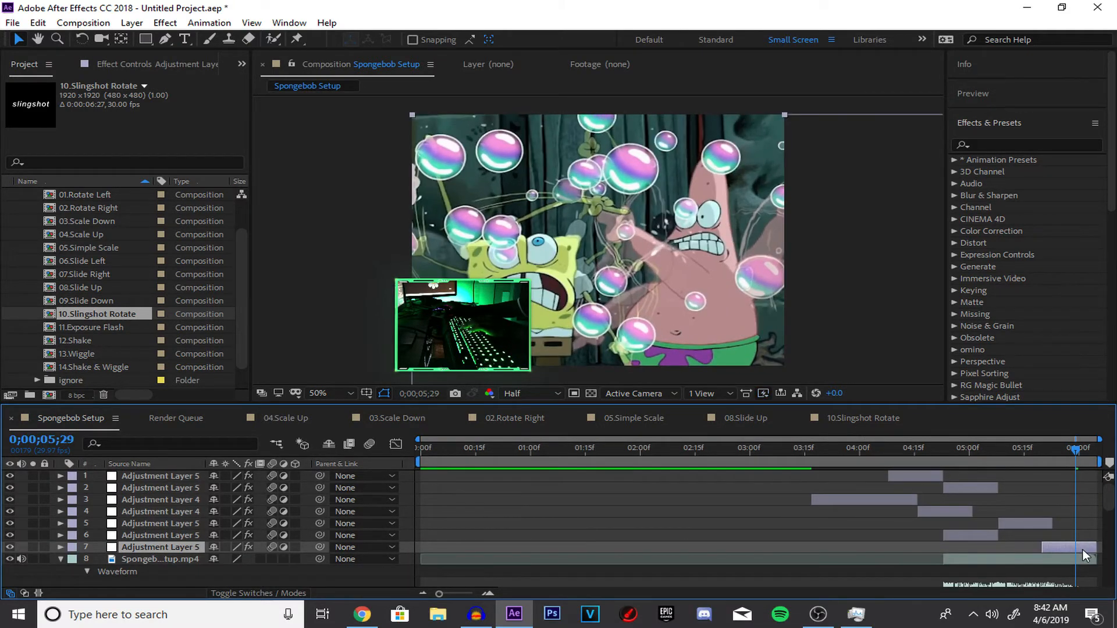
Step: Play back the last clip to review its added Simple Scale transition and the closing adjustment layer
{"action": "key", "text": "equal"}
{"action": "key", "text": "equal"}
{"action": "key", "text": "equal"}
{"action": "key", "text": "minus"}
{"action": "left_click_drag", "start_coordinate": [1008, 455], "coordinate": [732, 464]}
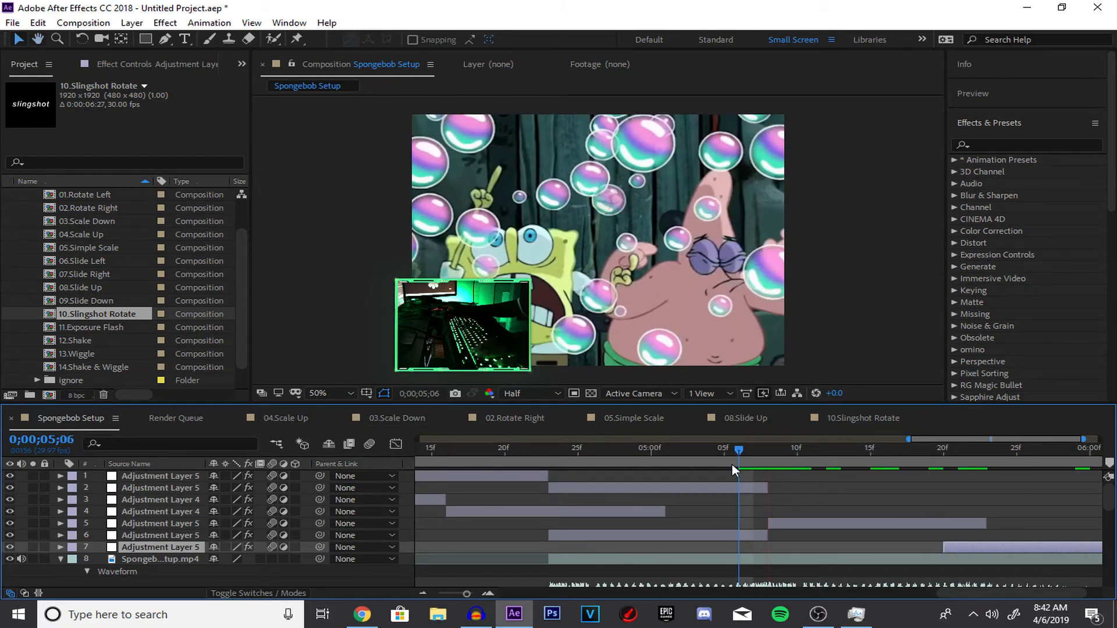
{"action": "key", "text": "space"}
{"action": "key", "text": "space"}
{"action": "key", "text": "space"}
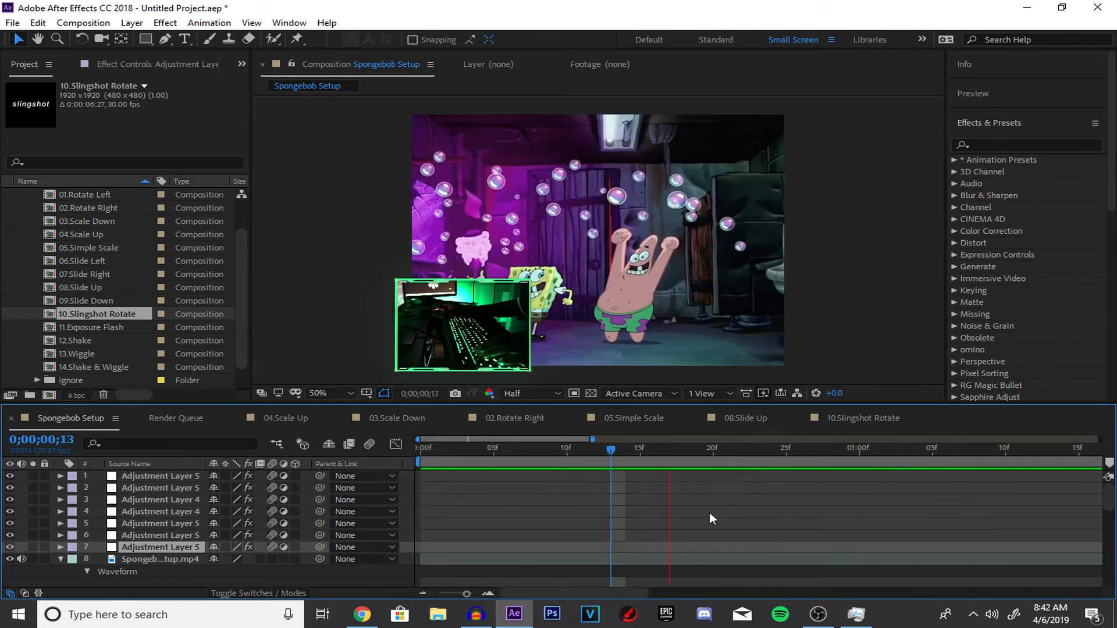
{"action": "key", "text": "space"}
Step: Play the whole composition from the start to review all transitions
{"action": "key", "text": "Home"}
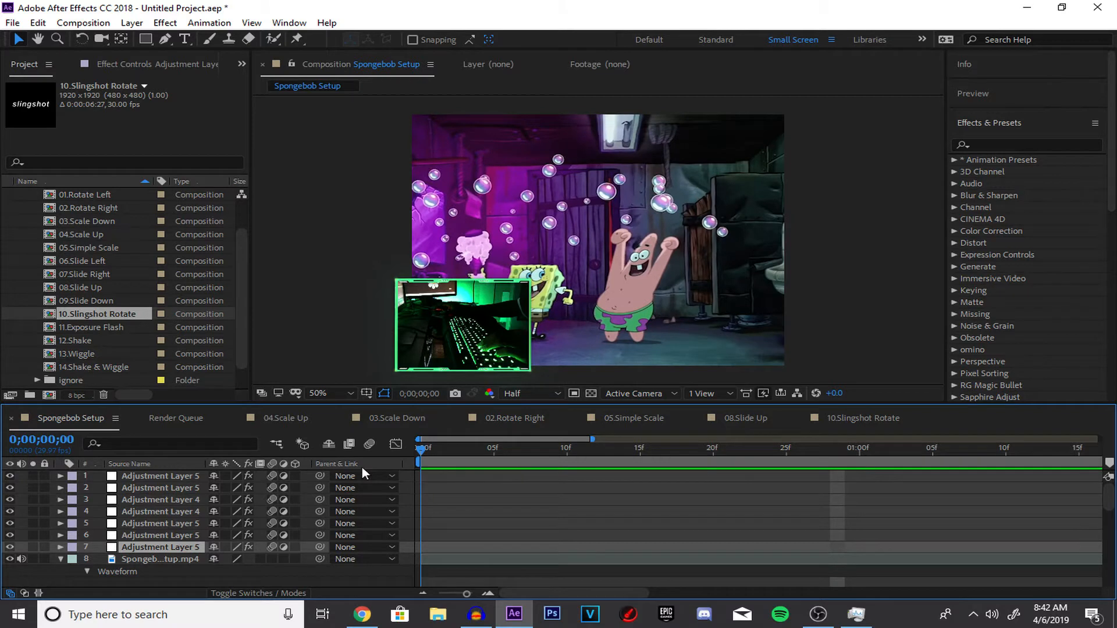
{"action": "key", "text": "minus"}
{"action": "key", "text": "minus"}
{"action": "key", "text": "minus"}
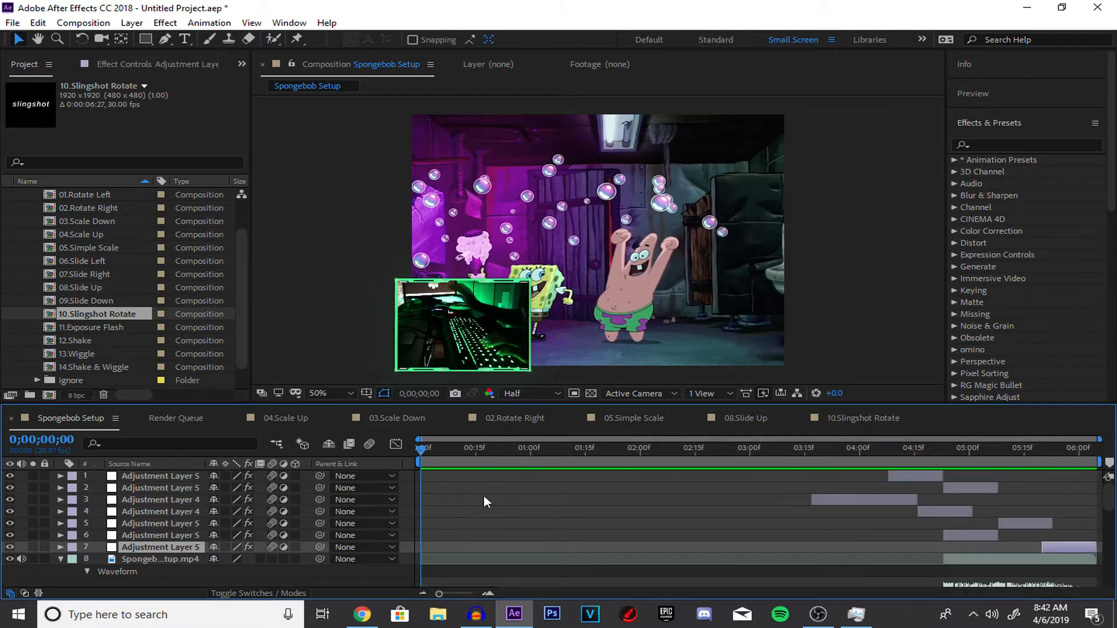
{"action": "key", "text": "space"}
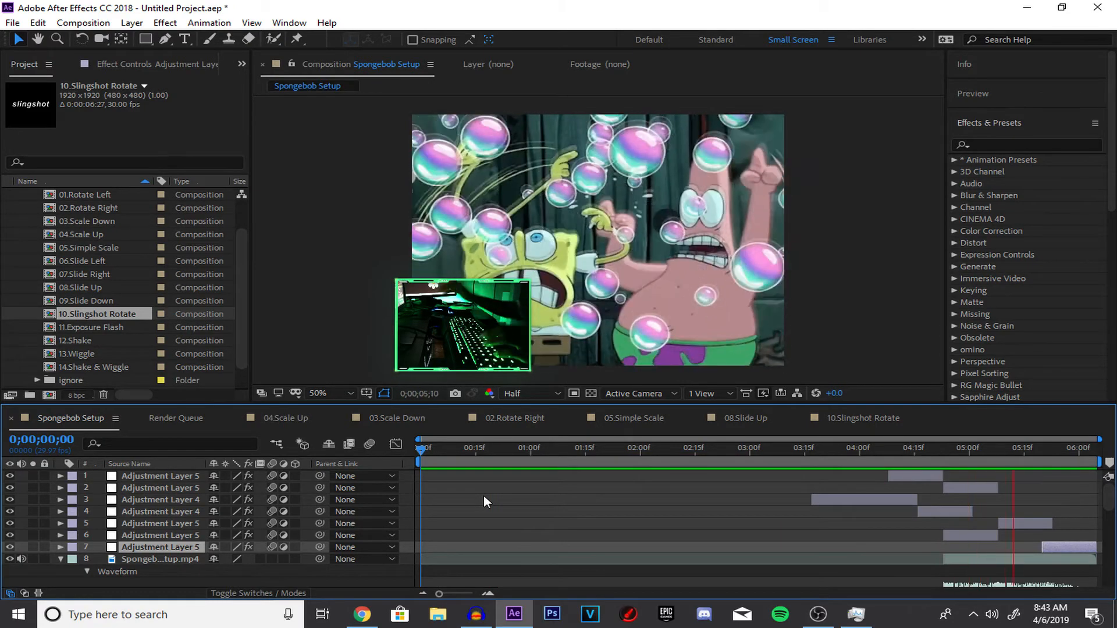
{"action": "key", "text": "space"}
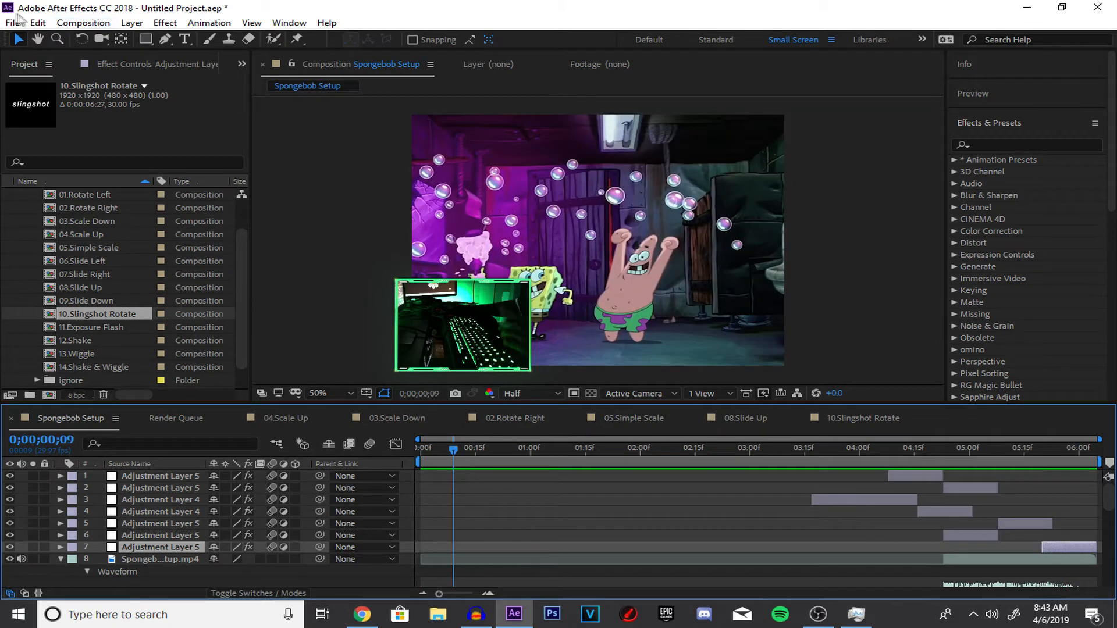
Step: Open the 11.Exposure Flash composition and select its Exposure Flash layer for copying
{"action": "left_click", "coordinate": [71, 24]}
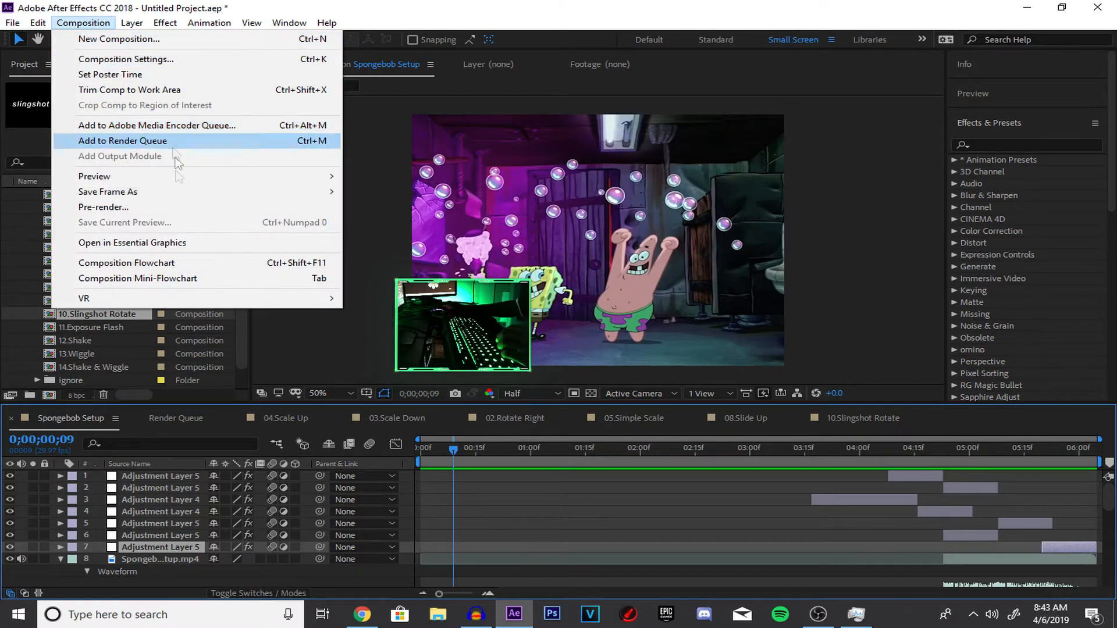
{"action": "left_click", "coordinate": [222, 361]}
{"action": "double_click", "coordinate": [90, 329]}
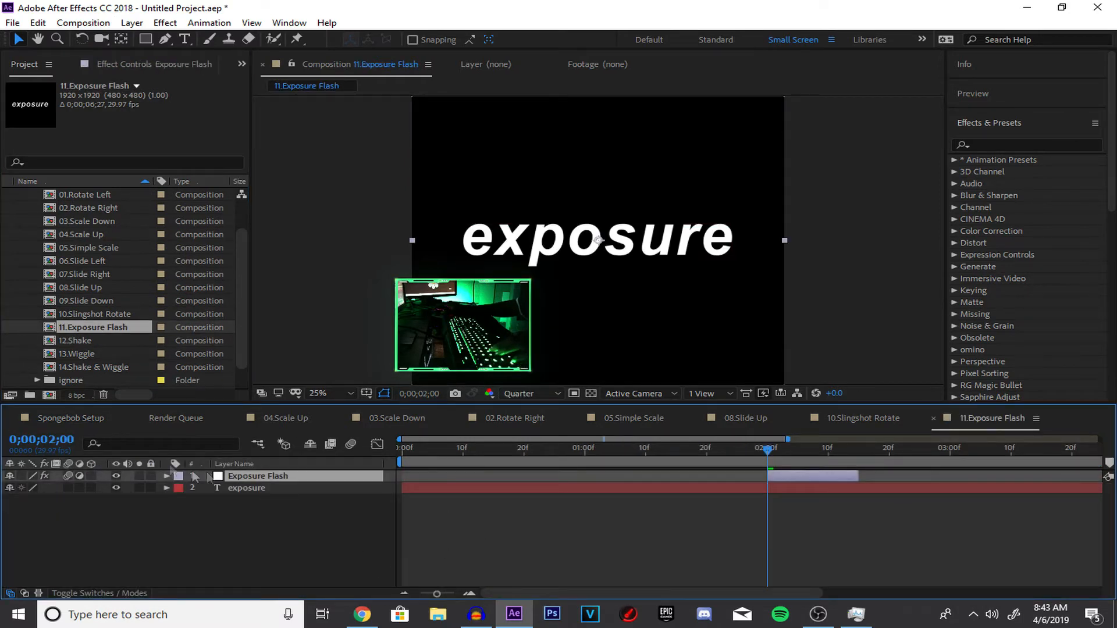
Step: Return to Spongebob Setup, collapse the last clip's waveform and play back the opening cuts
{"action": "left_click", "coordinate": [91, 418]}
{"action": "scroll", "coordinate": [621, 577], "scroll_direction": "down", "scroll_amount": 3}
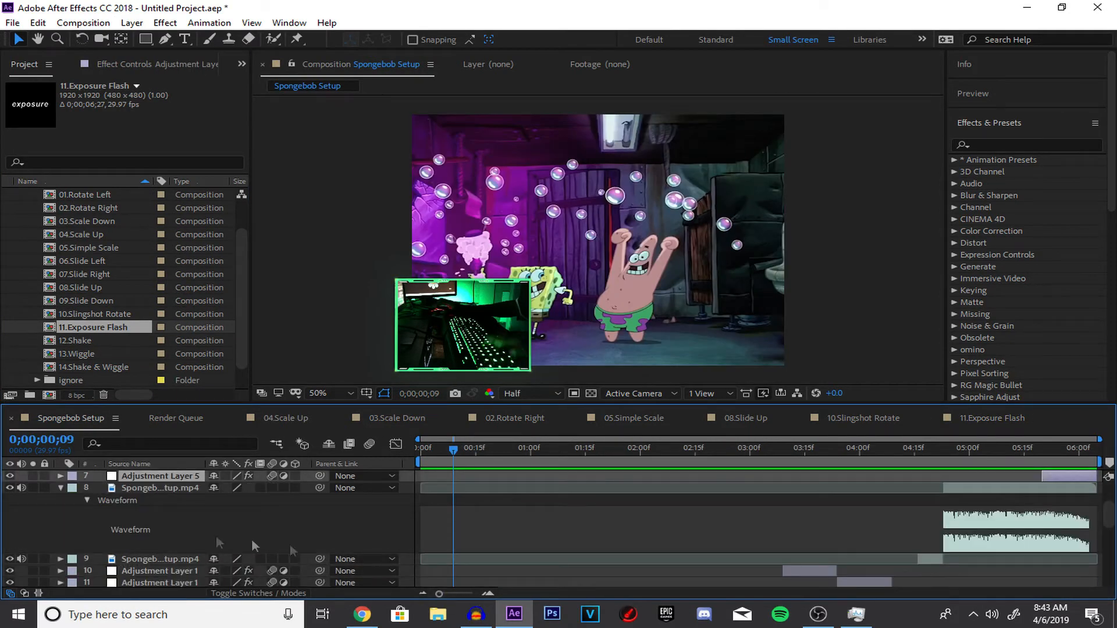
{"action": "left_click", "coordinate": [60, 489]}
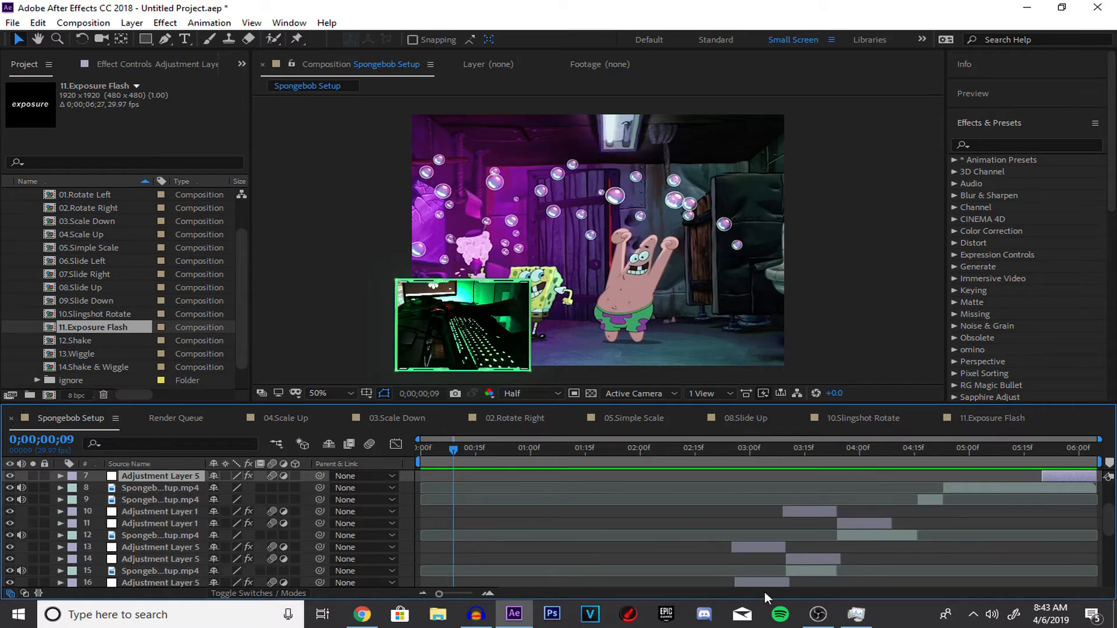
{"action": "scroll", "coordinate": [457, 535], "scroll_direction": "down", "scroll_amount": 5}
{"action": "scroll", "coordinate": [457, 536], "scroll_direction": "down", "scroll_amount": 1}
{"action": "mouse_move", "coordinate": [468, 452]}
{"action": "left_mouse_down"}
{"action": "mouse_move", "coordinate": [484, 463]}
{"action": "mouse_move", "coordinate": [453, 464]}
{"action": "left_mouse_up"}
{"action": "key", "text": "space"}
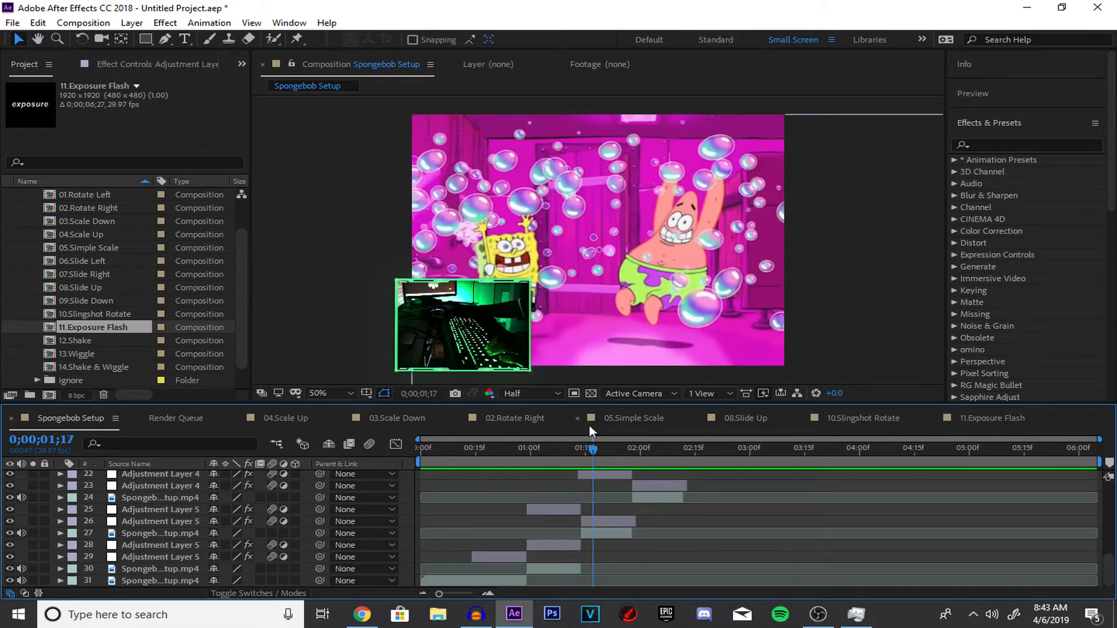
Step: Paste the Exposure Flash layer above the third clip and align its start with the second cut
{"action": "left_click", "coordinate": [590, 428]}
{"action": "left_click", "coordinate": [77, 418]}
{"action": "left_click", "coordinate": [581, 456]}
{"action": "left_click", "coordinate": [591, 536]}
{"action": "key", "text": "ctrl+v"}
{"action": "left_click_drag", "start_coordinate": [658, 542], "coordinate": [598, 542]}
Step: Play back the second cut to review the Exposure Flash and move the current time to 0;00;01;26 near the third cut
{"action": "key", "text": "space"}
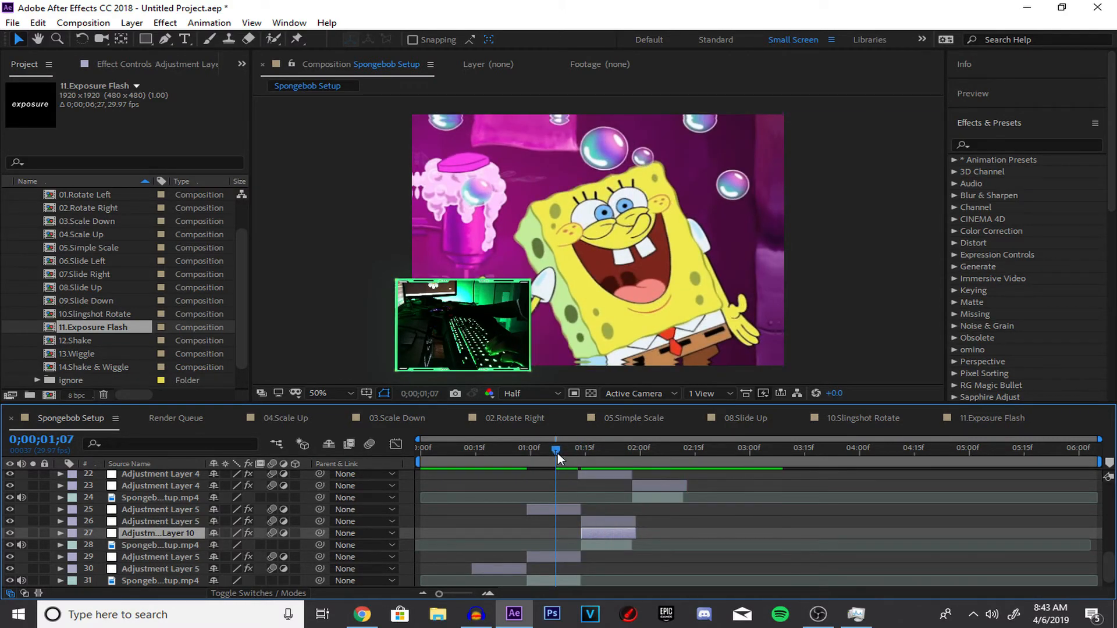
{"action": "mouse_move", "coordinate": [636, 463]}
{"action": "left_mouse_down"}
{"action": "mouse_move", "coordinate": [568, 462]}
{"action": "mouse_move", "coordinate": [627, 476]}
{"action": "left_mouse_up"}
{"action": "scroll", "coordinate": [651, 534], "scroll_direction": "up", "scroll_amount": 3}
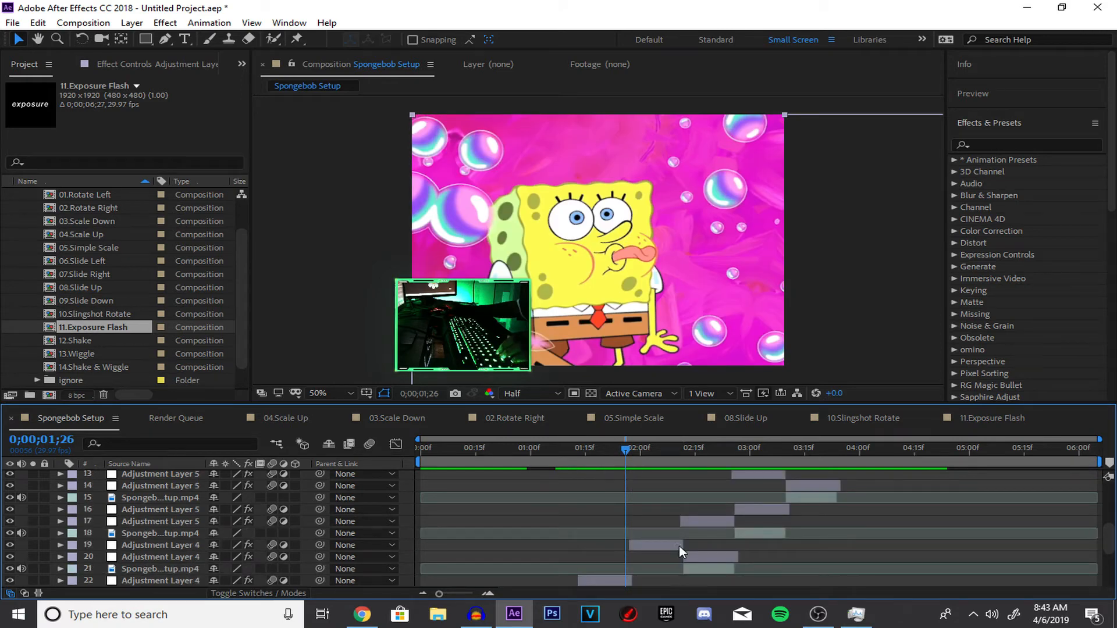
Step: Shift the pair of Adjustment Layer 4 transition layers at the third cut earlier so they meet at 0;00;01;26
{"action": "scroll", "coordinate": [675, 550], "scroll_direction": "down", "scroll_amount": 2}
{"action": "key", "text": "="}
{"action": "key", "text": "="}
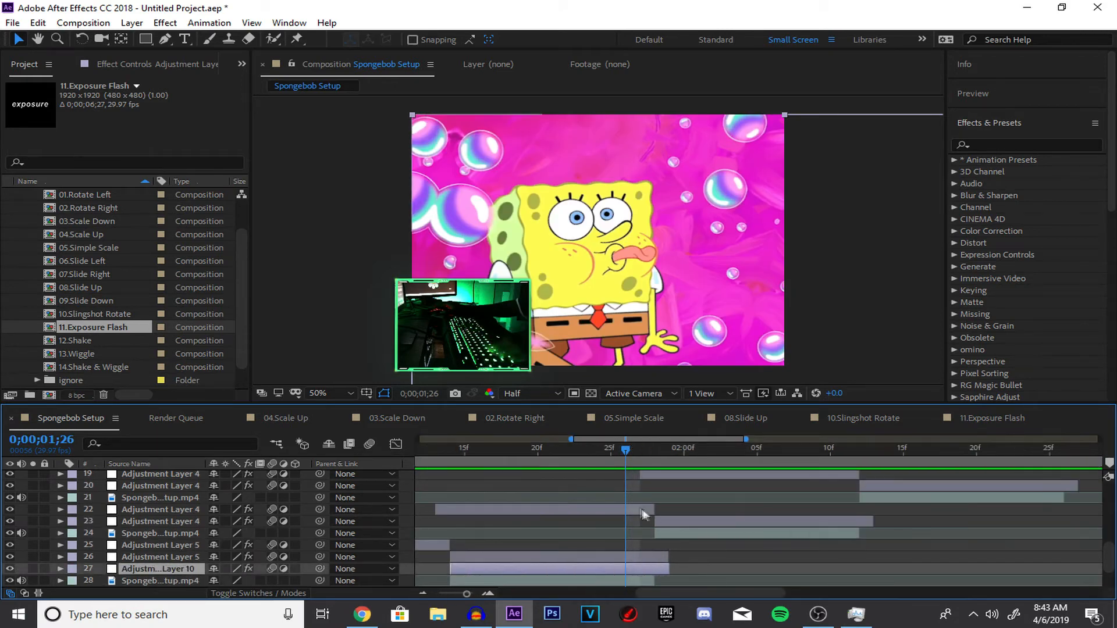
{"action": "left_click", "coordinate": [644, 511]}
{"action": "left_click", "coordinate": [677, 520], "text": "shift"}
{"action": "left_click_drag", "start_coordinate": [686, 525], "coordinate": [640, 505]}
Step: Play back the opening cuts to review the timing of the shifted transition layers at the third cut
{"action": "left_click_drag", "start_coordinate": [605, 456], "coordinate": [571, 453]}
{"action": "key", "text": "space"}
{"action": "key", "text": "space"}
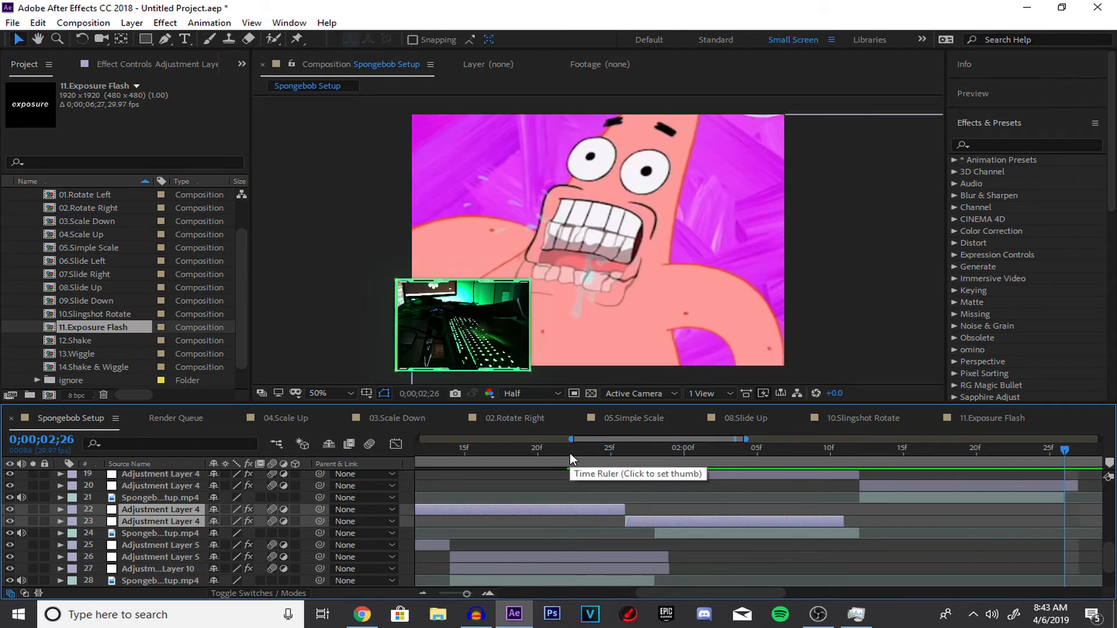
{"action": "key", "text": "minus"}
{"action": "key", "text": "minus"}
{"action": "key", "text": "minus"}
{"action": "left_click_drag", "start_coordinate": [606, 457], "coordinate": [557, 458]}
{"action": "key", "text": "space"}
{"action": "key", "text": "space"}
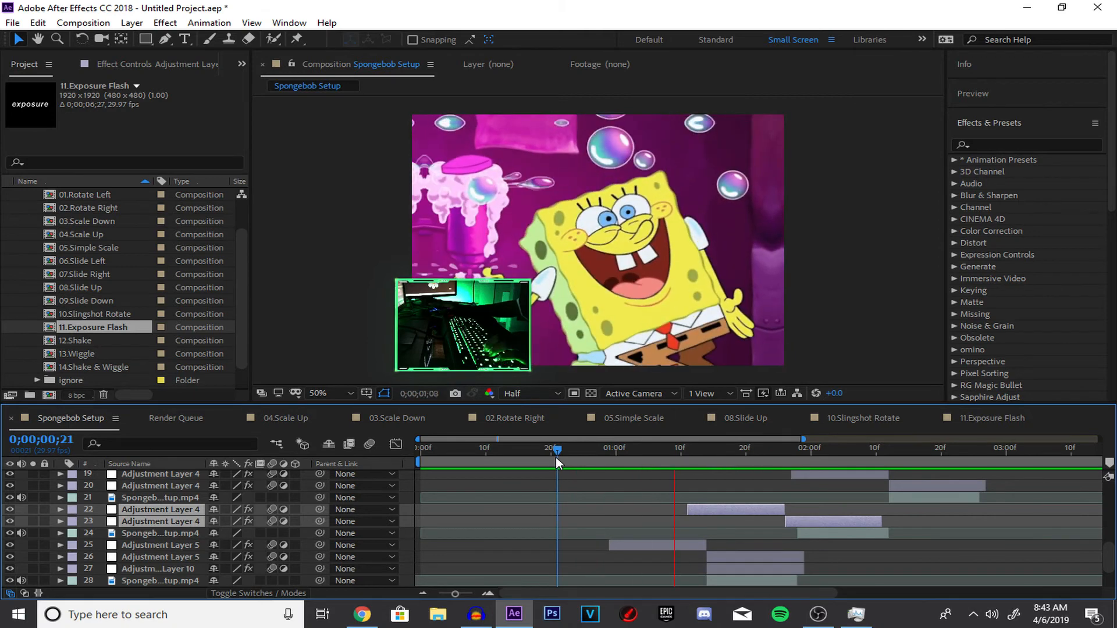
{"action": "key", "text": "space"}
Step: Copy the Exposure Flash layer, paste it above the third cut's second transition layer and align its start with 0;00;01;26
{"action": "scroll", "coordinate": [753, 569], "scroll_direction": "down", "scroll_amount": 2}
{"action": "scroll", "coordinate": [751, 547], "scroll_direction": "up", "scroll_amount": 3}
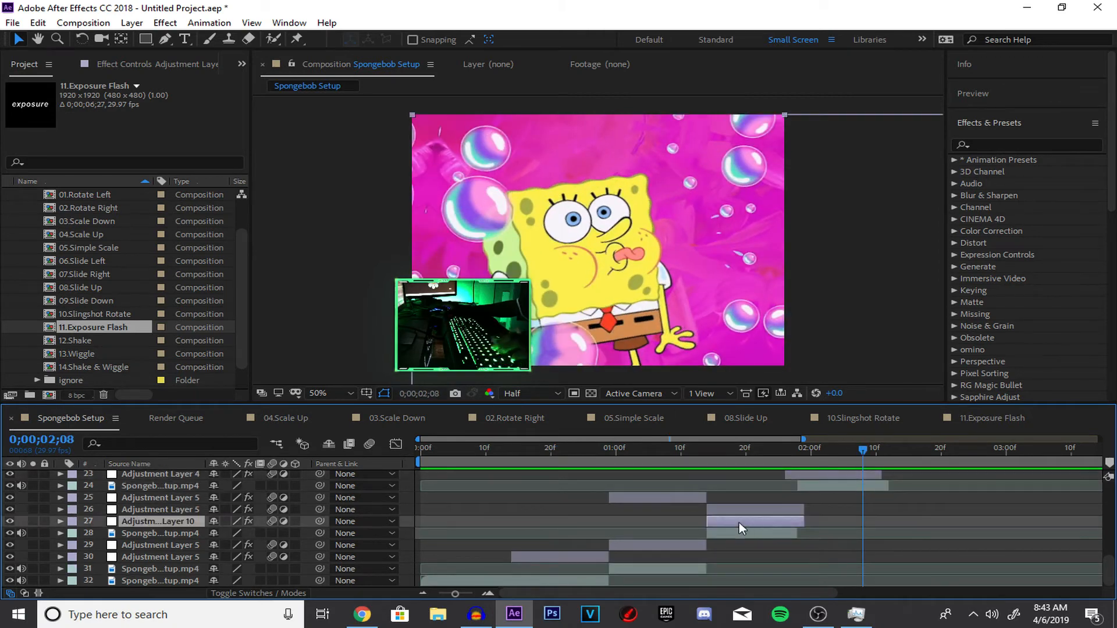
{"action": "left_click", "coordinate": [779, 465]}
{"action": "left_click_drag", "start_coordinate": [778, 461], "coordinate": [783, 460]}
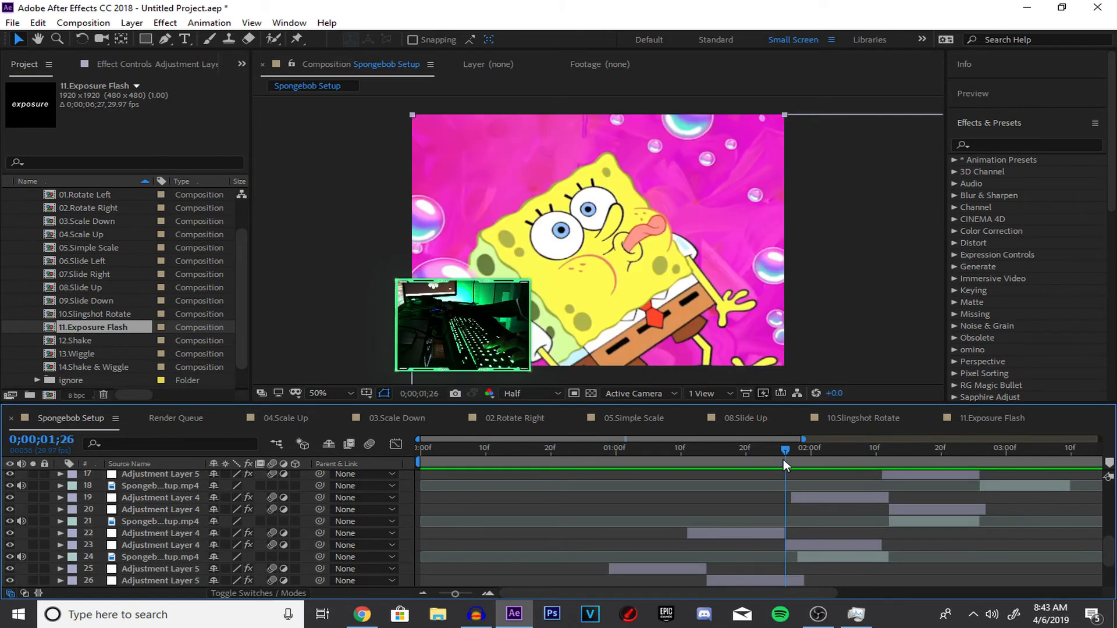
{"action": "left_click", "coordinate": [800, 545]}
{"action": "key", "text": "ctrl+v"}
{"action": "left_click_drag", "start_coordinate": [730, 551], "coordinate": [806, 547]}
Step: Paste another Exposure Flash layer above the next clip's transition layer, start it at 0;00;02;12 and play back the edit
{"action": "left_click", "coordinate": [888, 456]}
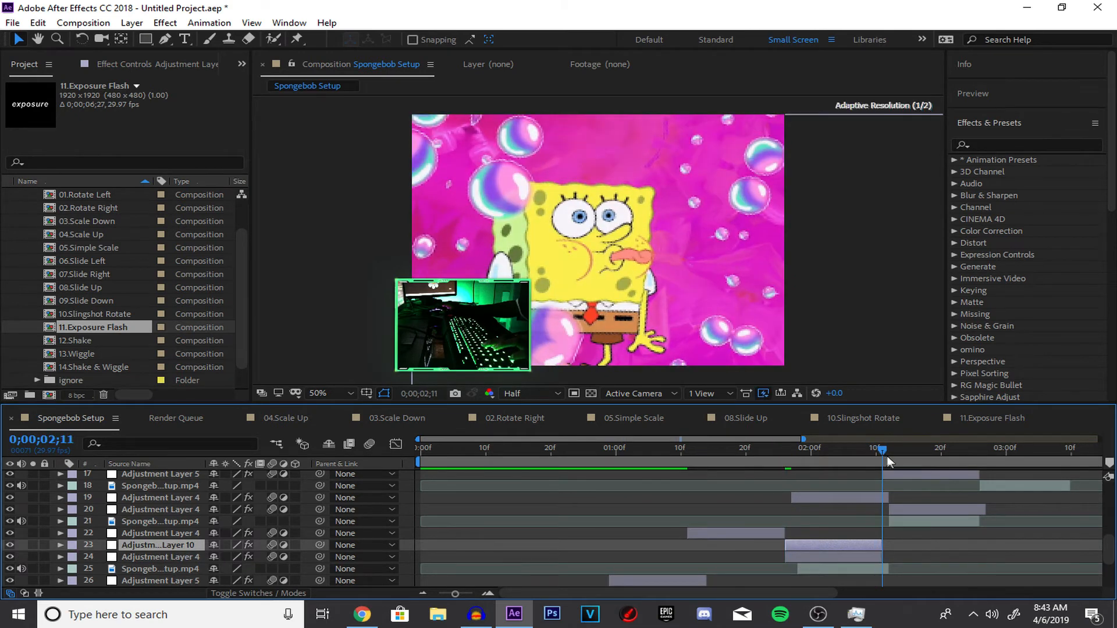
{"action": "left_click", "coordinate": [902, 502]}
{"action": "left_click", "coordinate": [905, 511]}
{"action": "key", "text": "ctrl+v"}
{"action": "left_click_drag", "start_coordinate": [817, 512], "coordinate": [909, 517]}
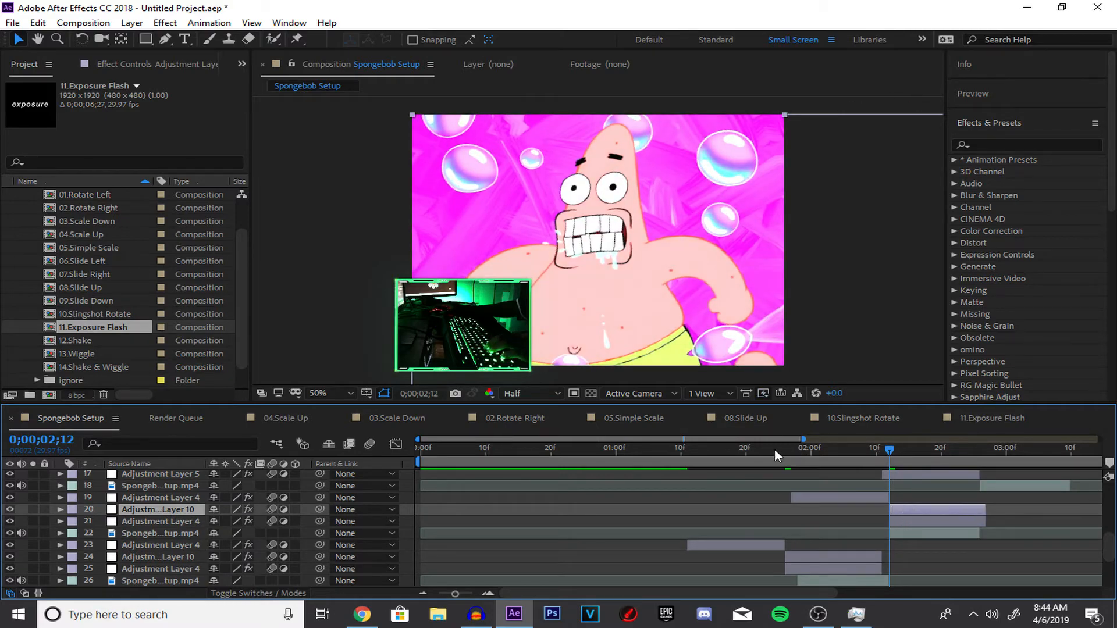
{"action": "left_click", "coordinate": [571, 463]}
{"action": "key", "text": "space"}
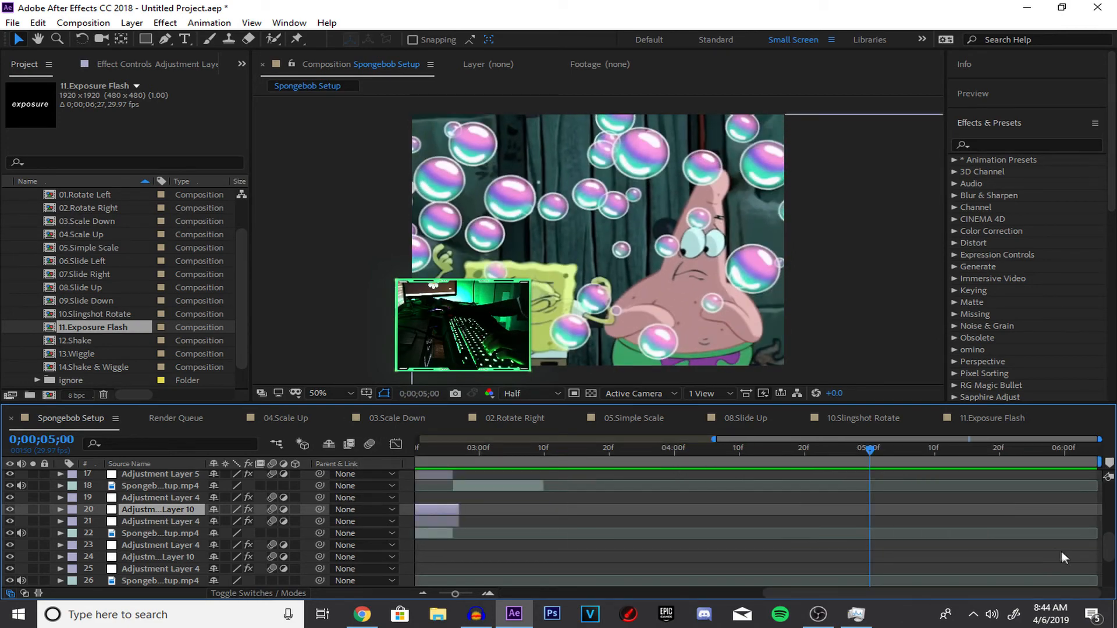
Step: Try an Exposure Flash layer above the short clip near the end, with its start aligned to 0;00;04;16
{"action": "scroll", "coordinate": [1061, 556], "scroll_direction": "up", "scroll_amount": 5}
{"action": "left_click_drag", "start_coordinate": [877, 461], "coordinate": [778, 455]}
{"action": "left_click", "coordinate": [832, 561]}
{"action": "key", "text": "ctrl+v"}
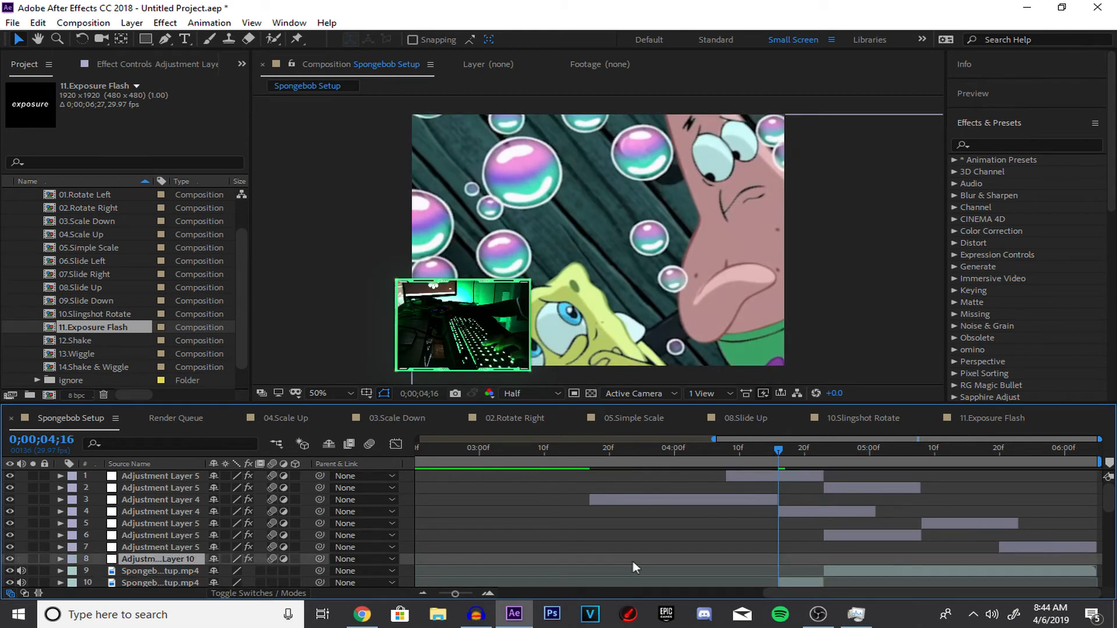
{"action": "key", "text": "minus"}
{"action": "left_click_drag", "start_coordinate": [599, 559], "coordinate": [927, 554]}
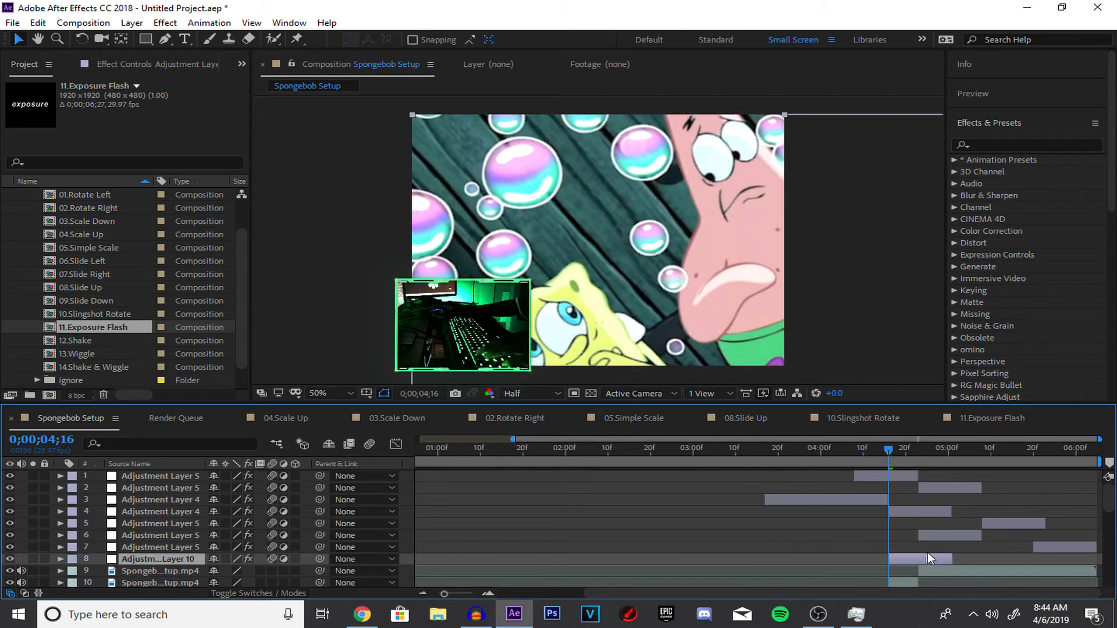
Step: Play back the cut at 0;00;04;16 and delete the Exposure Flash layer pasted there
{"action": "left_click_drag", "start_coordinate": [887, 457], "coordinate": [828, 451]}
{"action": "key", "text": "space"}
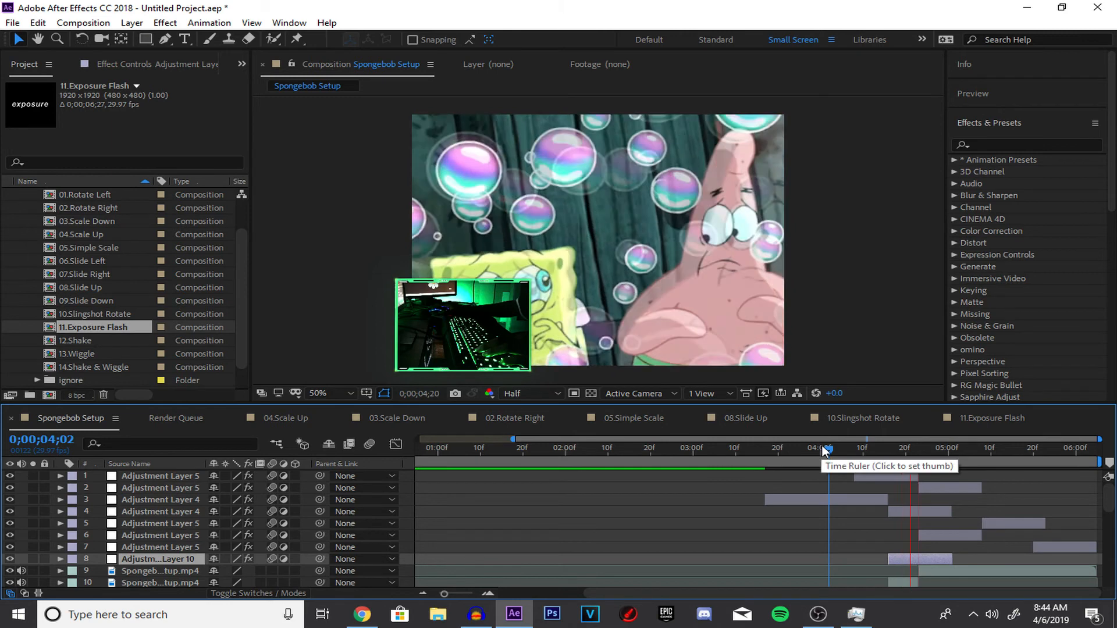
{"action": "key", "text": "Delete"}
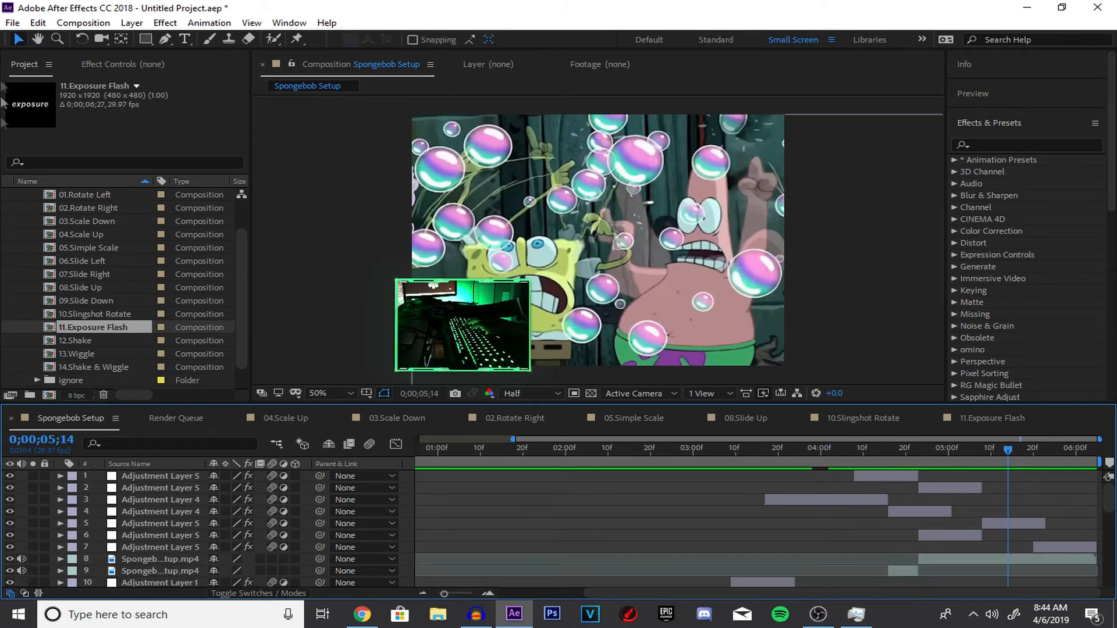
Step: Add Spongebob Setup to the render queue and accept render settings of Best quality and Full resolution
{"action": "left_click", "coordinate": [97, 24]}
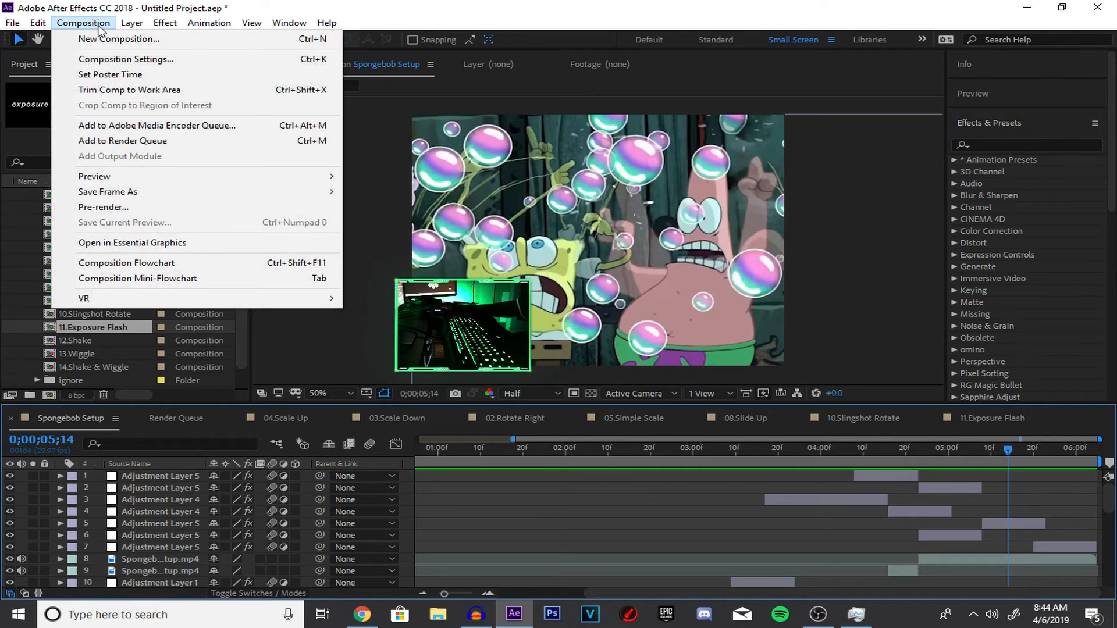
{"action": "left_click", "coordinate": [131, 141]}
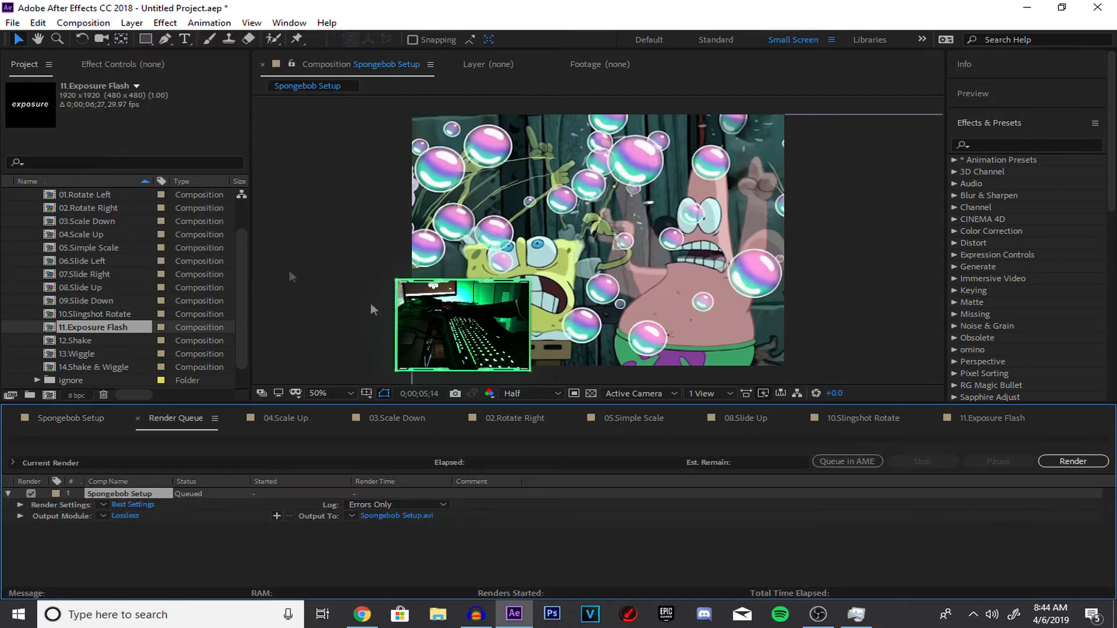
{"action": "left_click", "coordinate": [131, 505]}
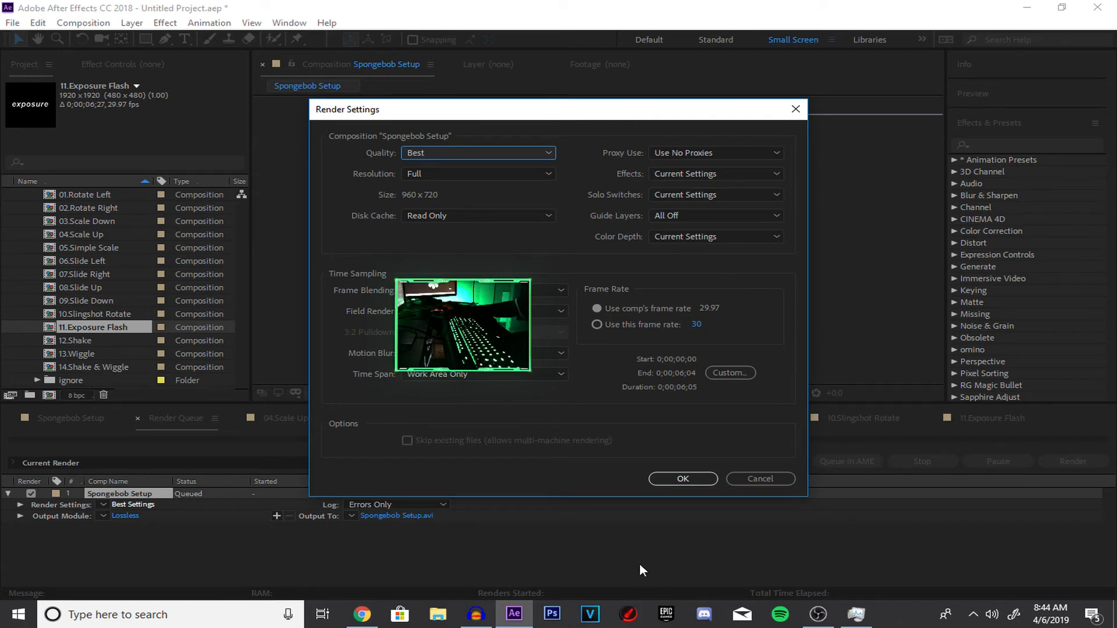
{"action": "left_click", "coordinate": [681, 479]}
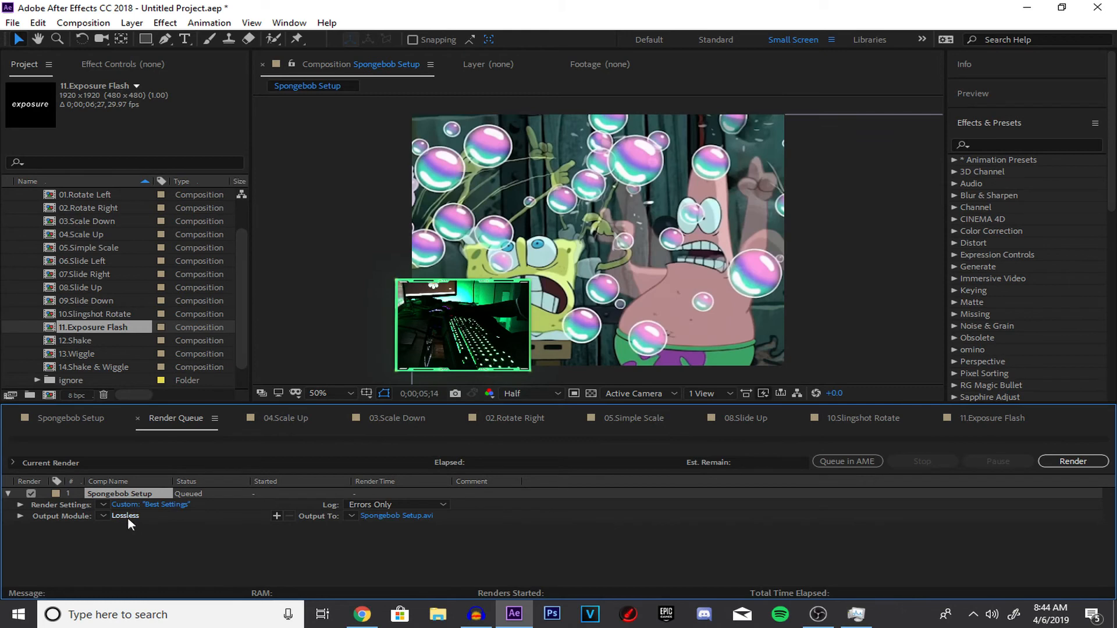
Step: Accept AVI as the output module format with 48.000 kHz stereo audio and render Spongebob Setup
{"action": "left_click", "coordinate": [125, 516]}
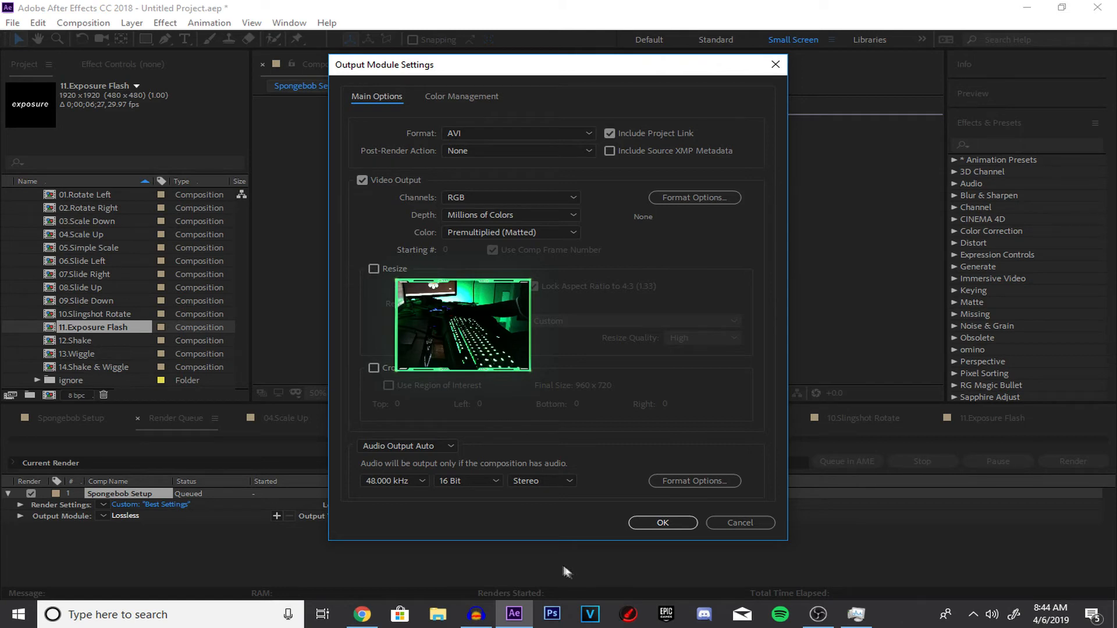
{"action": "left_click", "coordinate": [662, 522]}
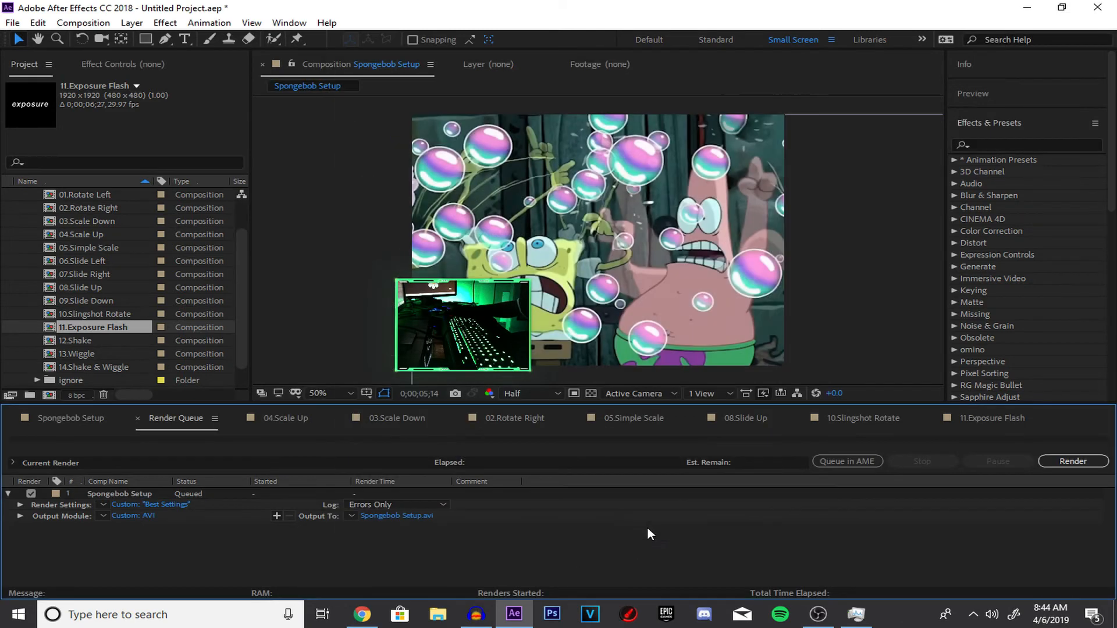
{"action": "left_click", "coordinate": [1073, 462]}
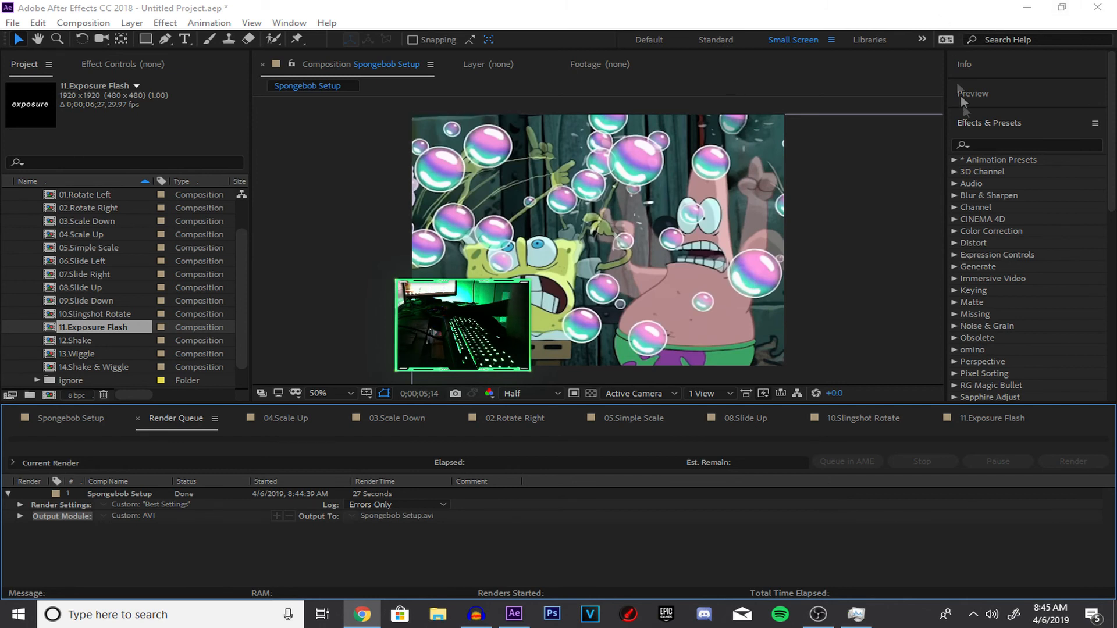
Step: Quit After Effects without saving the project and open the twixtor setup VEGAS project from the desktop
{"action": "left_click", "coordinate": [1098, 7]}
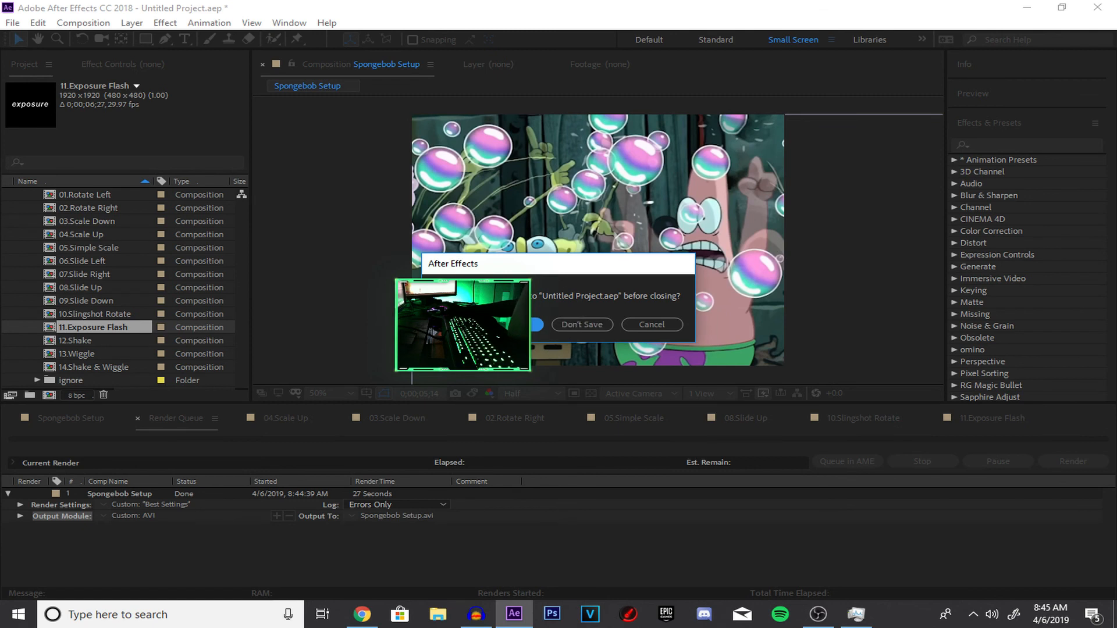
{"action": "left_click", "coordinate": [579, 326]}
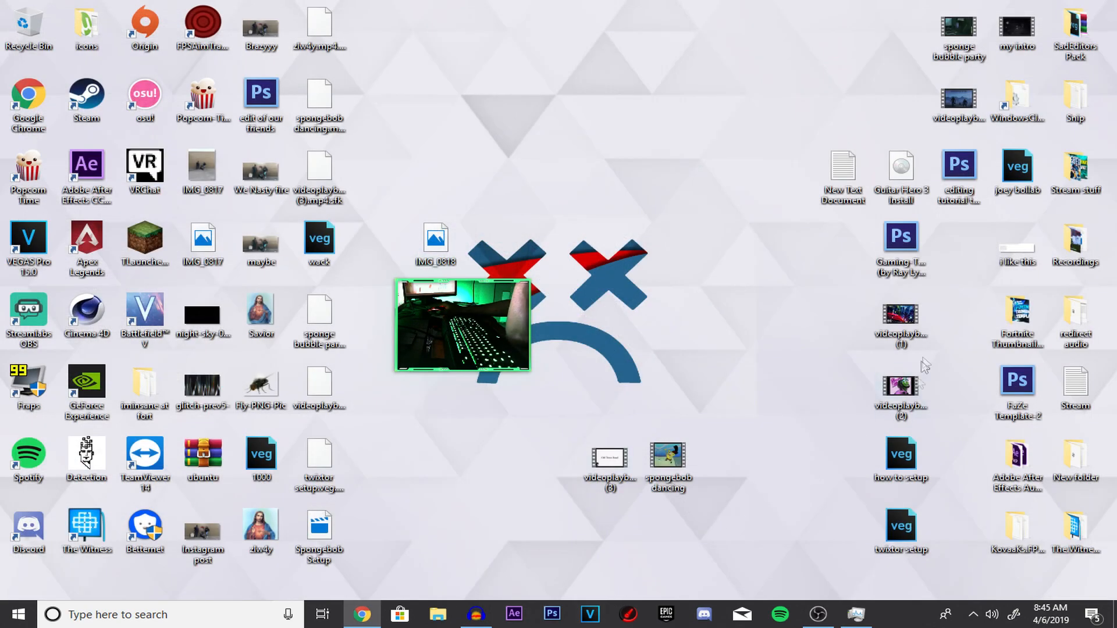
{"action": "left_click_drag", "start_coordinate": [906, 550], "coordinate": [558, 191]}
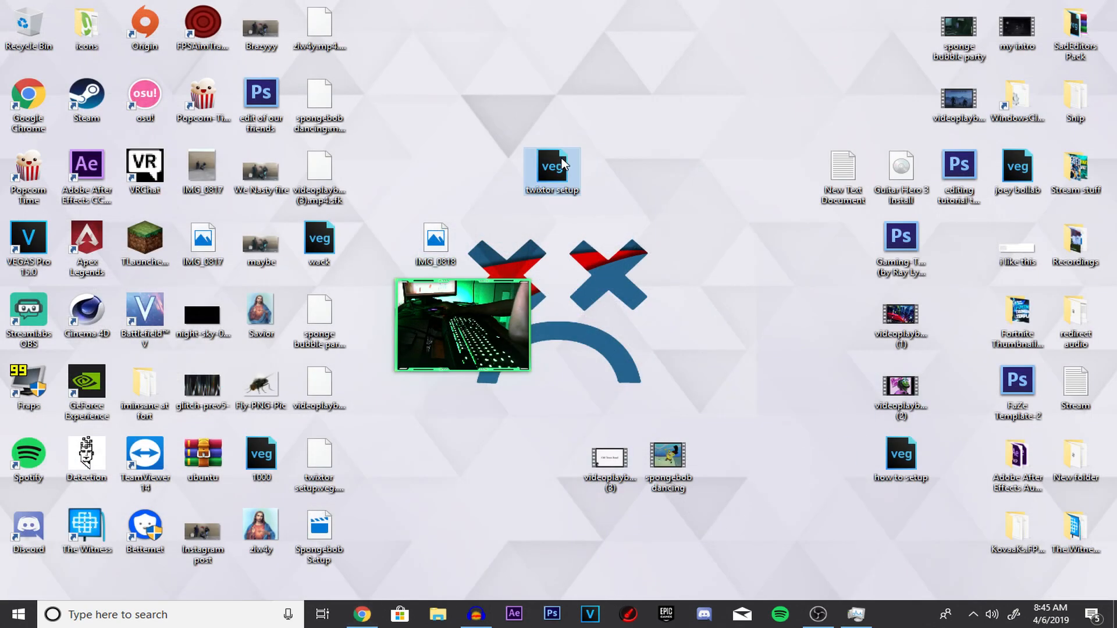
{"action": "double_click", "coordinate": [563, 169]}
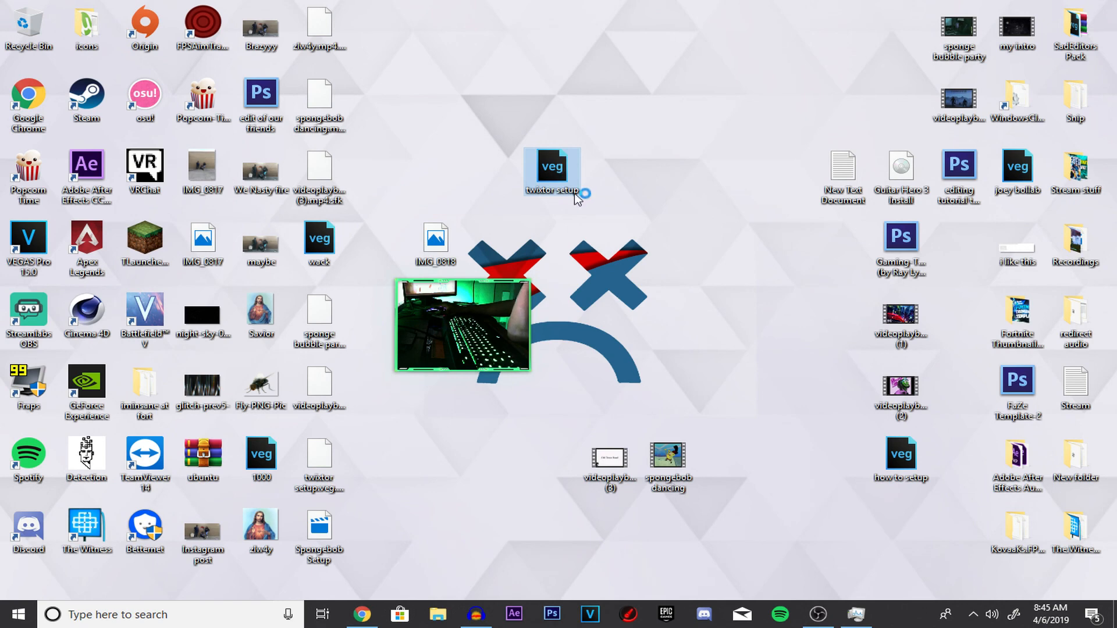